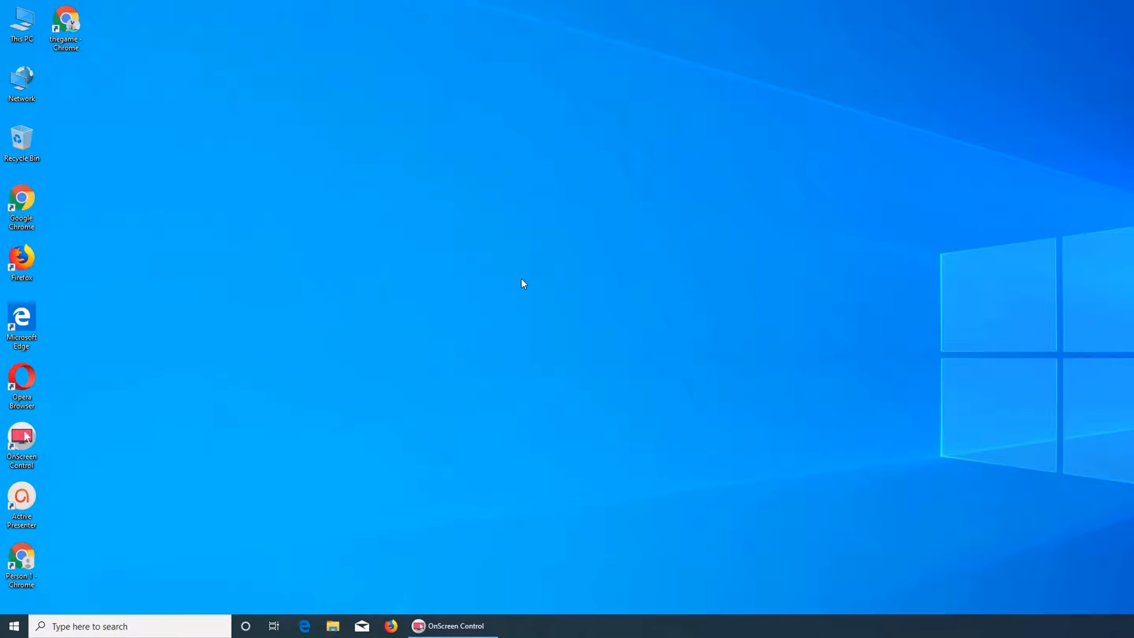
Open Google Chrome from the desktop and move its window to the left half of the screen.
{"action": "key", "text": "super"}
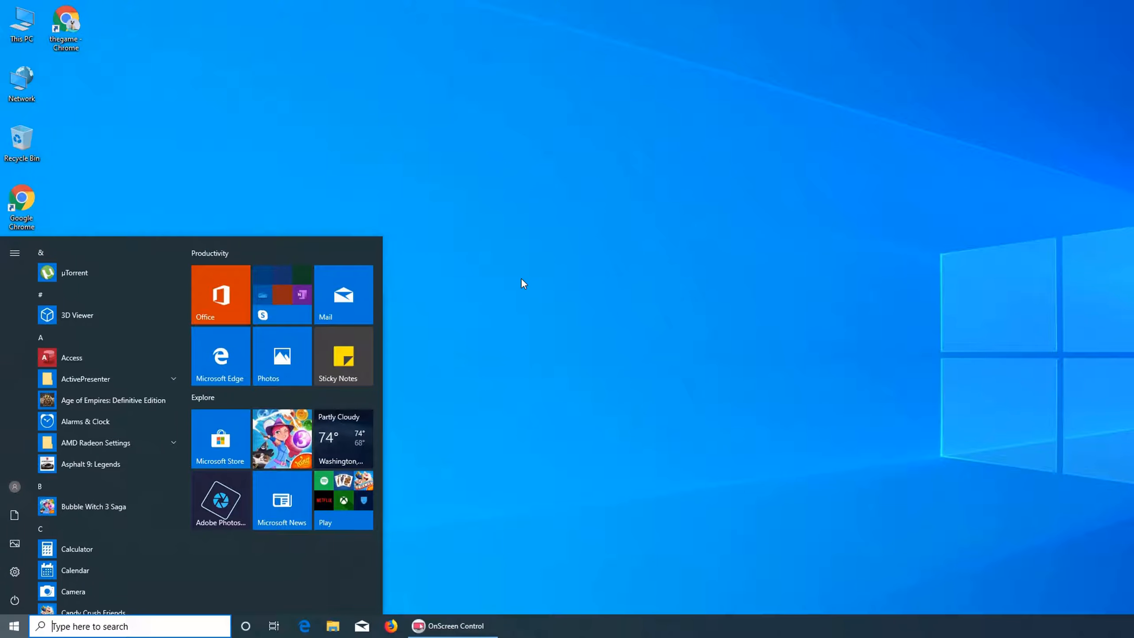
{"action": "left_click", "coordinate": [548, 295]}
{"action": "double_click", "coordinate": [23, 553]}
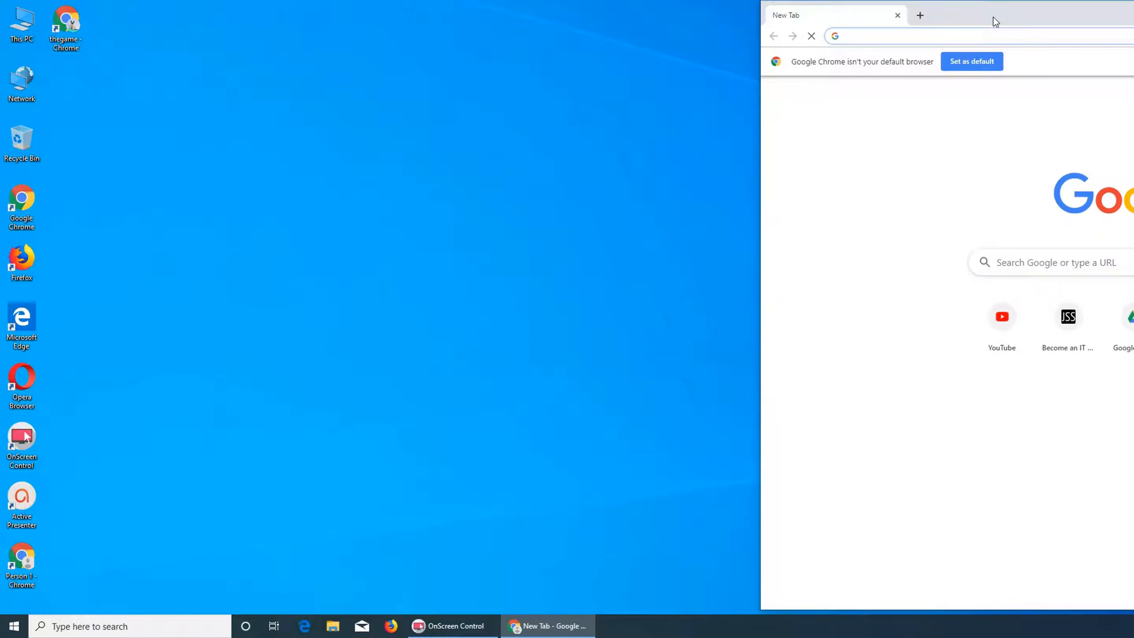
{"action": "left_click_drag", "start_coordinate": [995, 20], "coordinate": [372, 31]}
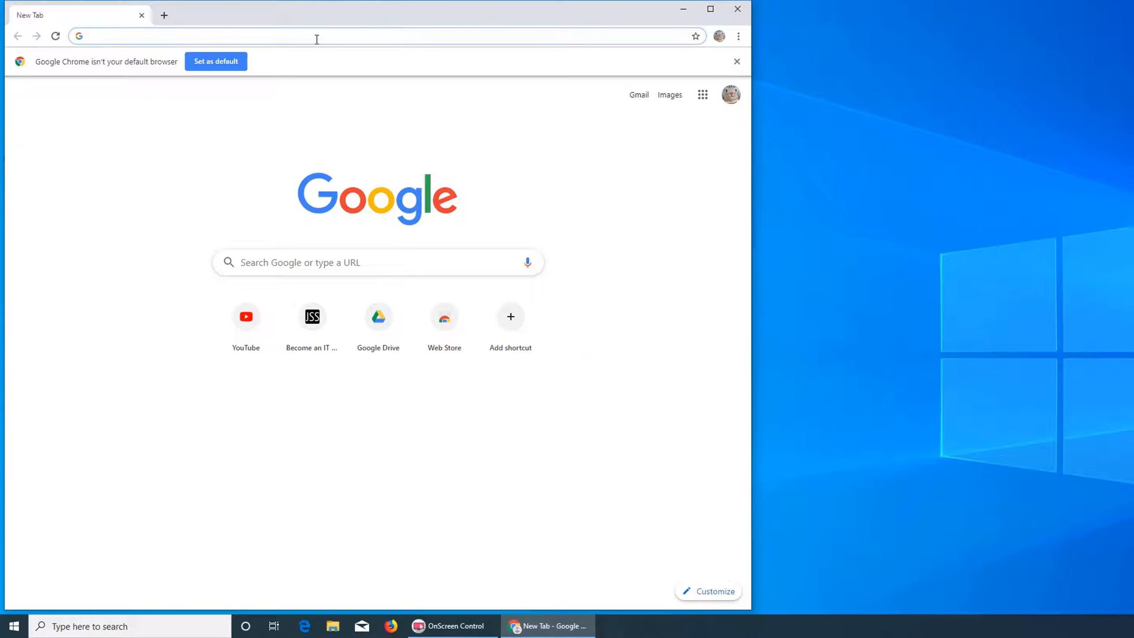
Search Google for windows 10 evaluation.
{"action": "type", "text": "windows "}
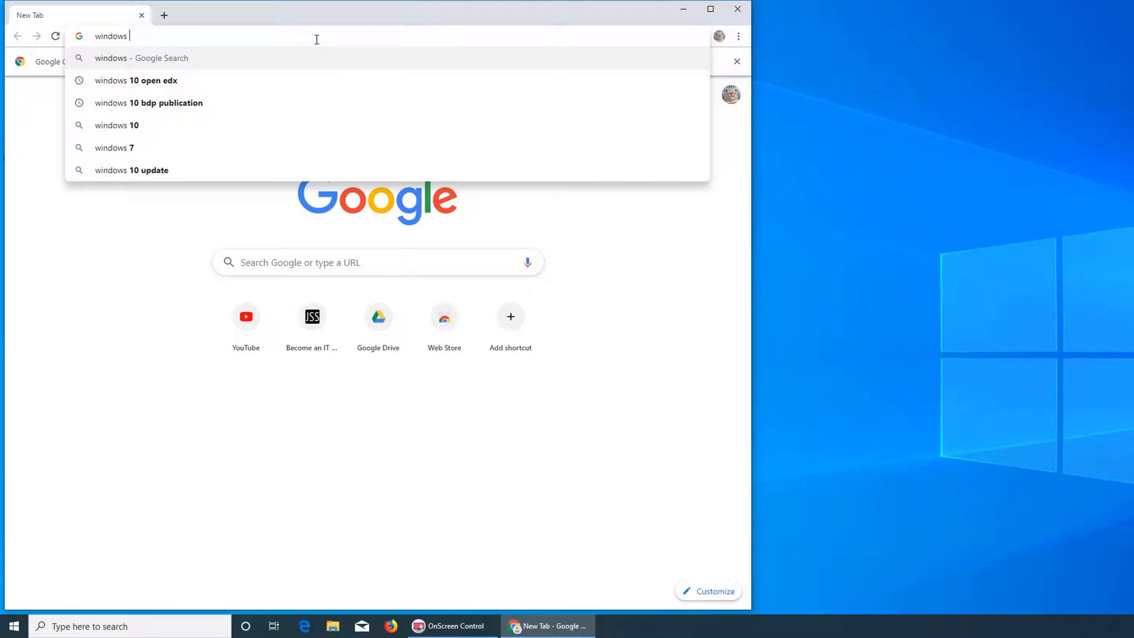
{"action": "type", "text": "10 ev"}
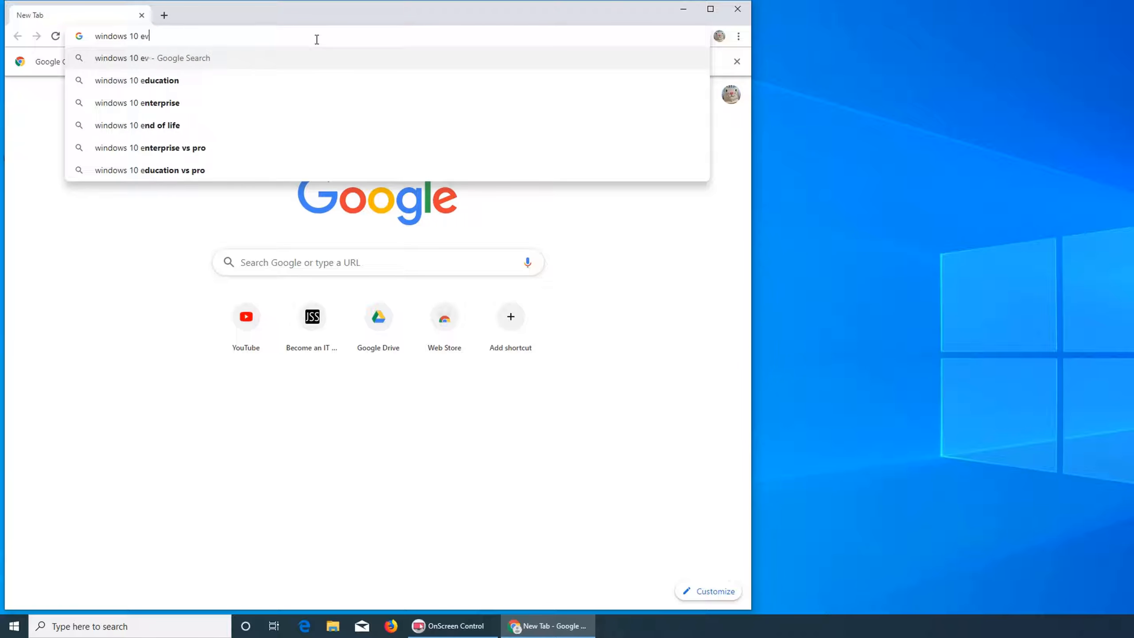
{"action": "type", "text": "a"}
{"action": "key", "text": "Return"}
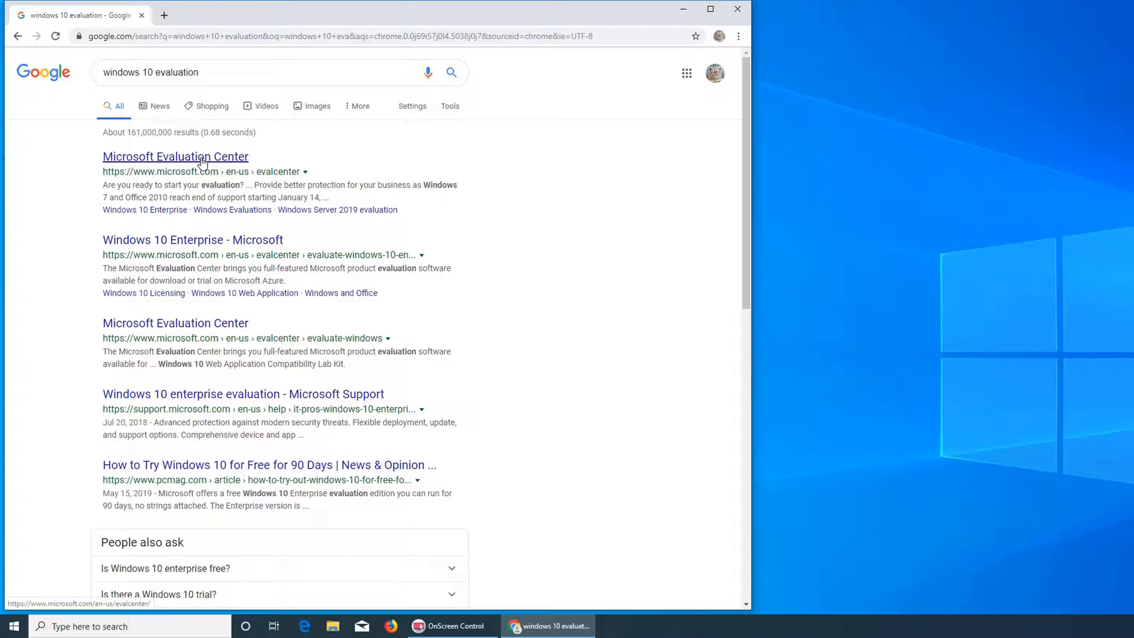
Open the Windows 10 Enterprise evaluation page and continue with the ISO - Enterprise file type.
{"action": "left_click", "coordinate": [257, 241]}
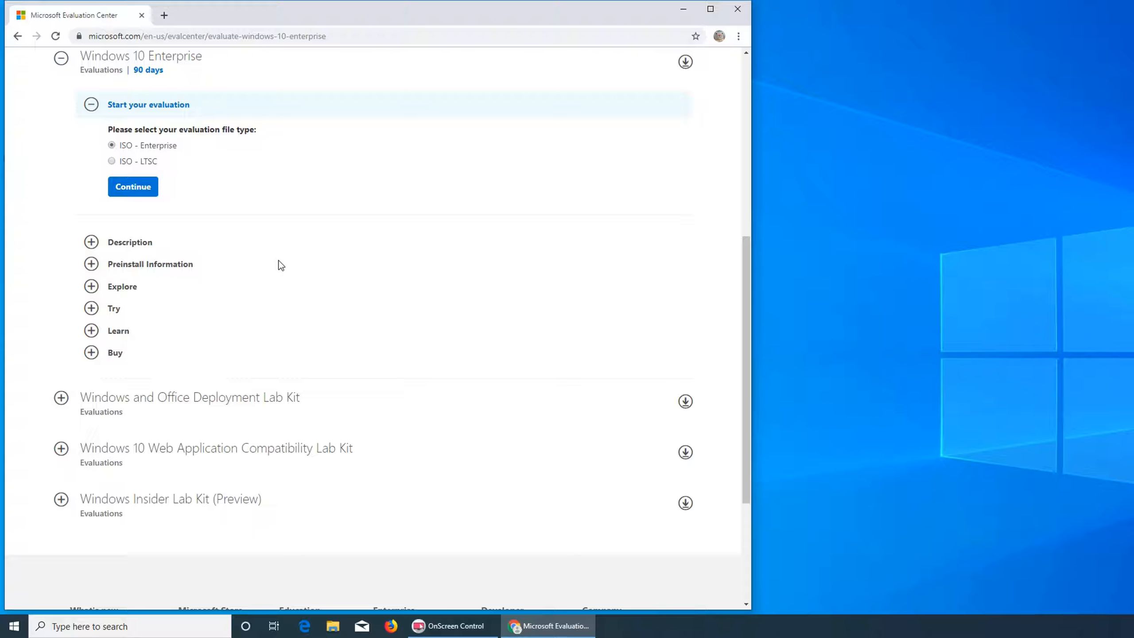
{"action": "scroll", "coordinate": [277, 260], "scroll_direction": "up", "scroll_amount": 4}
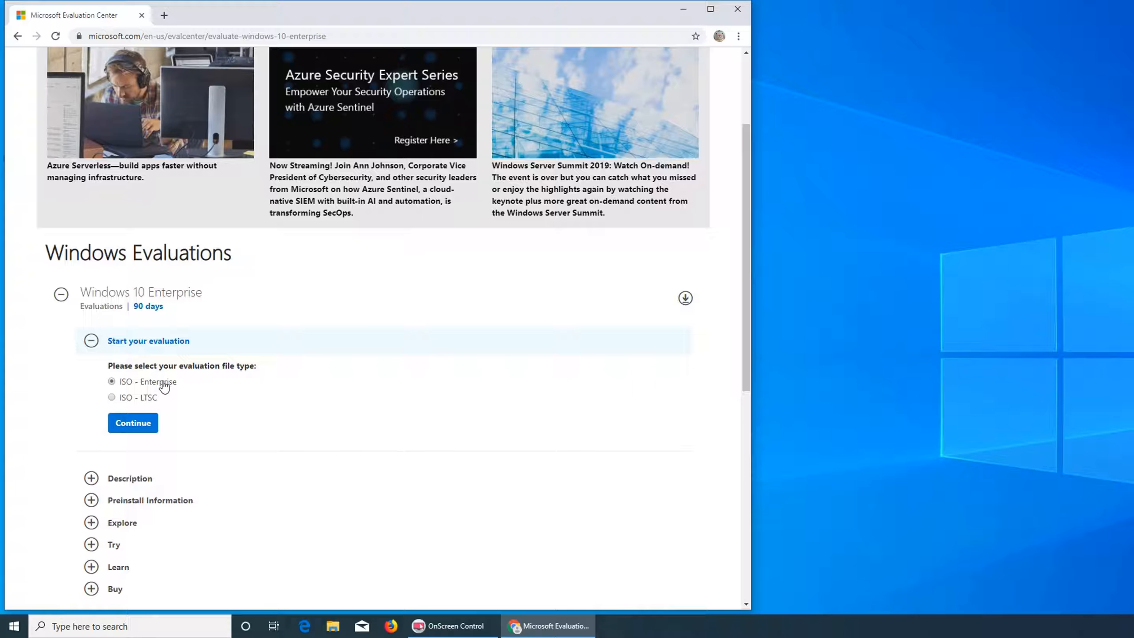
{"action": "left_click", "coordinate": [148, 432]}
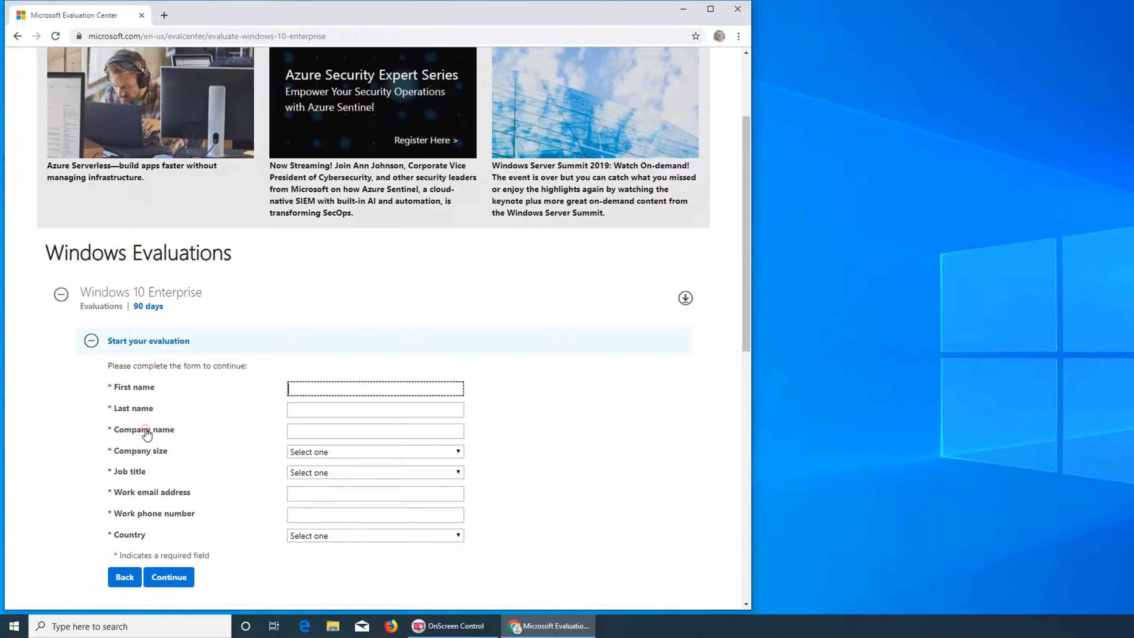
Fill in the first name and last name fields and enter na as the company name.
{"action": "left_click", "coordinate": [338, 380]}
{"action": "scroll", "coordinate": [638, 374], "scroll_direction": "down", "scroll_amount": 2}
{"action": "left_click", "coordinate": [334, 274]}
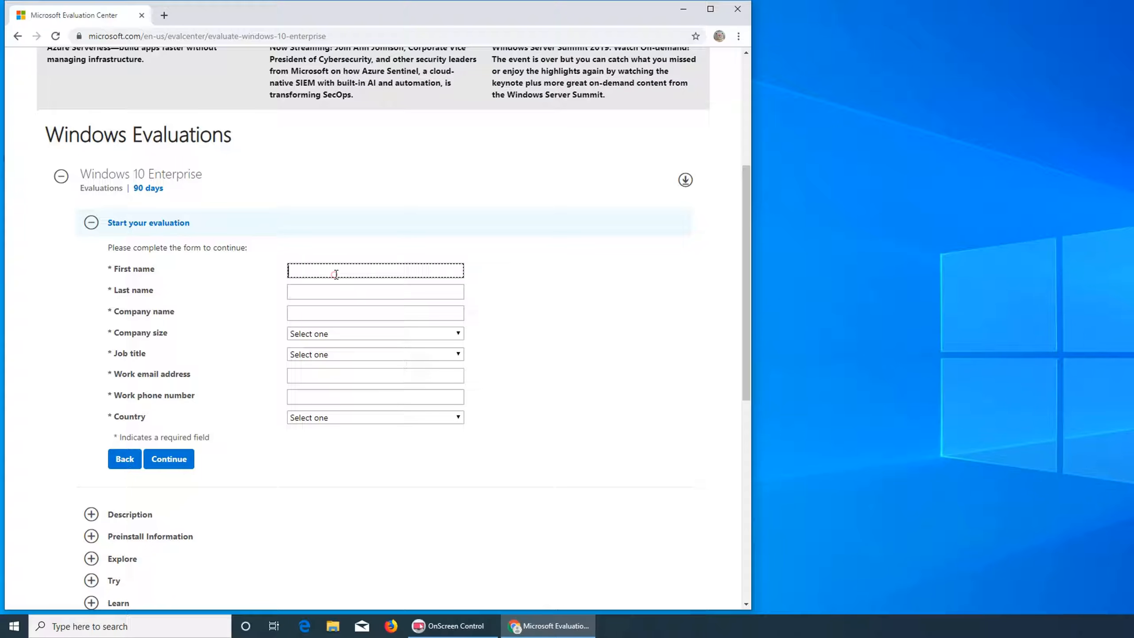
{"action": "key", "text": "Tab"}
{"action": "key", "text": "Tab"}
{"action": "type", "text": "na"}
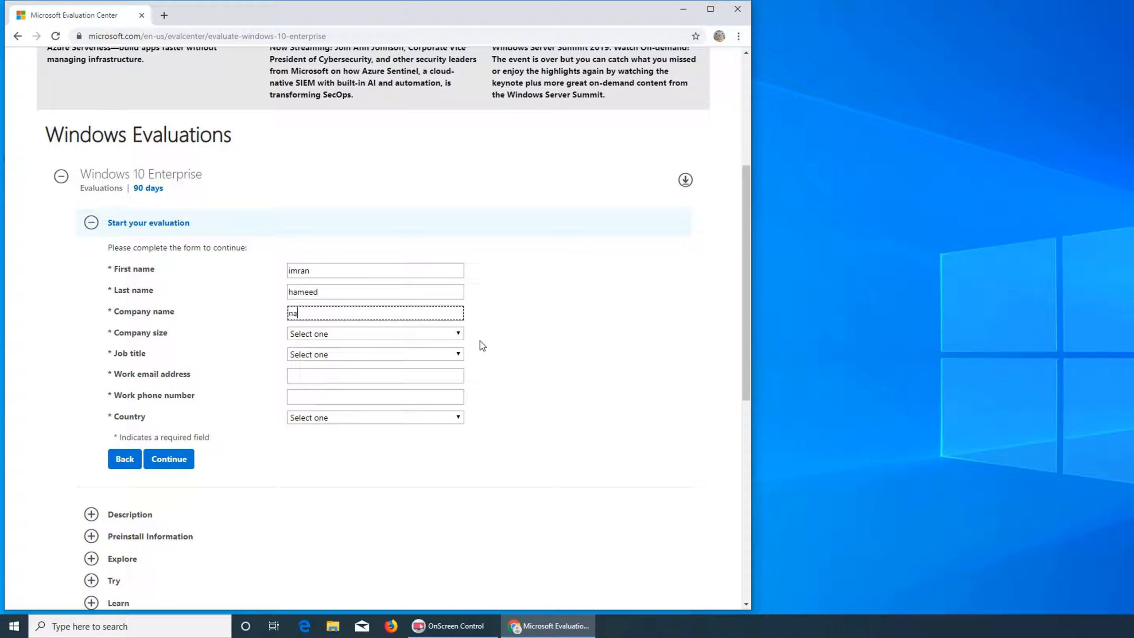
Set company size to 1 and job title to Analyst/Press.
{"action": "key", "text": "Tab"}
{"action": "key", "text": "Down"}
{"action": "key", "text": "Tab"}
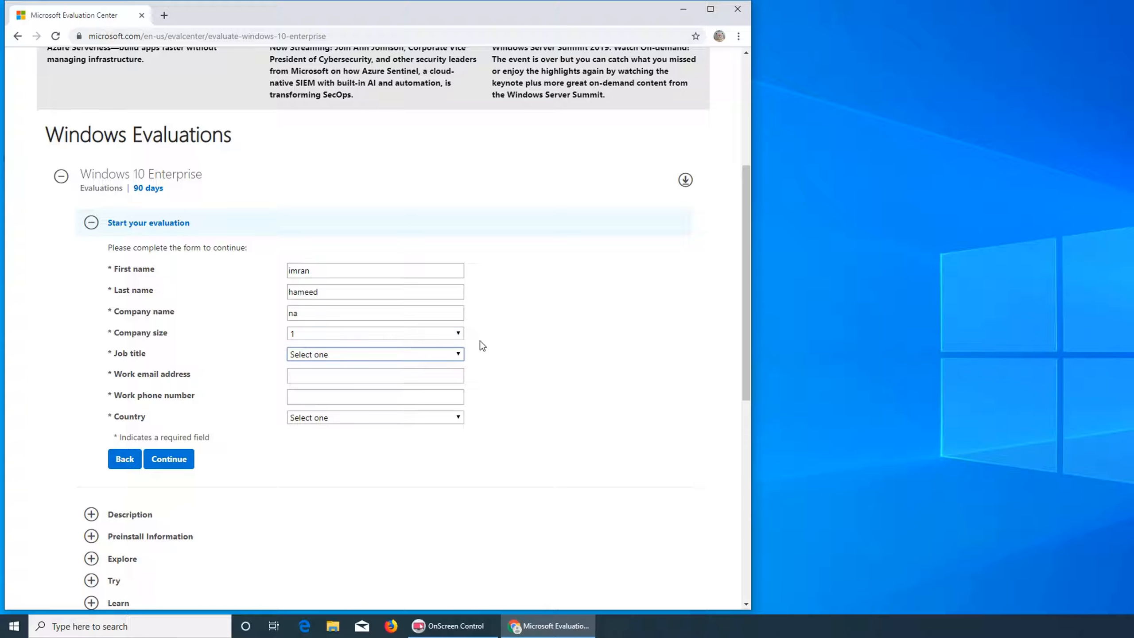
{"action": "key", "text": "Down"}
{"action": "key", "text": "Tab"}
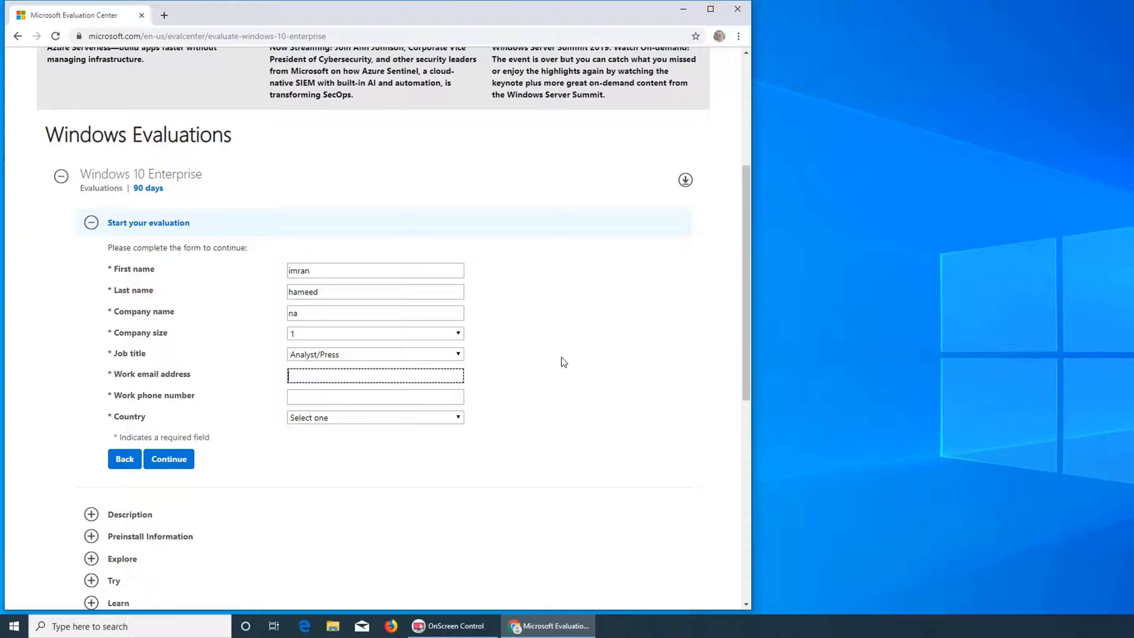
Enter the work e-mail address, correcting the typo in its domain ending.
{"action": "key", "text": "Tab"}
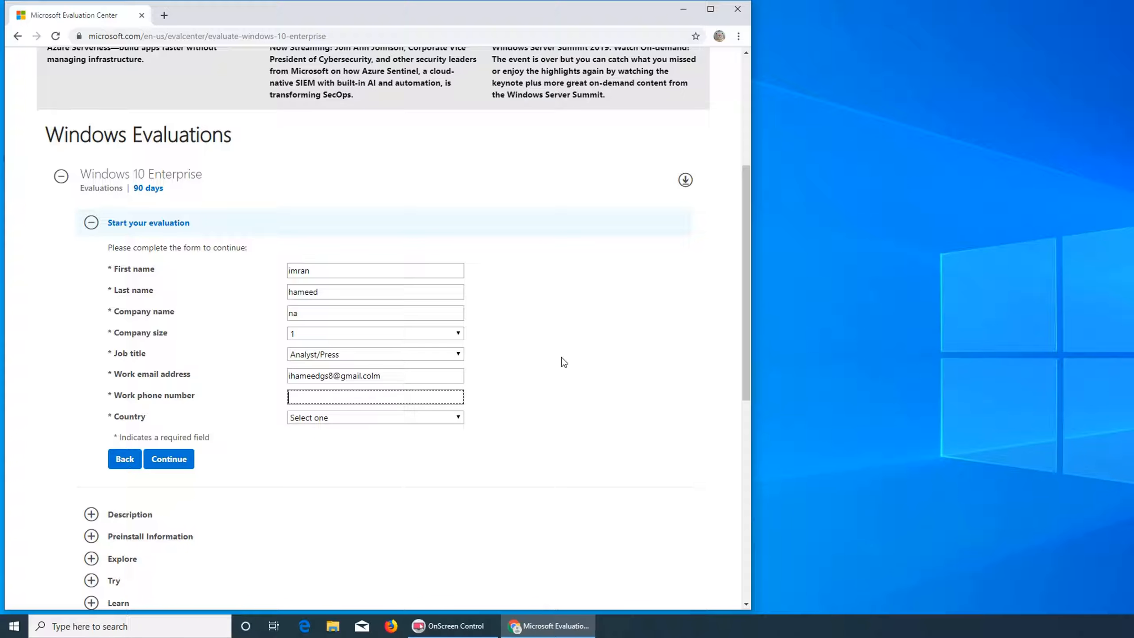
{"action": "left_click", "coordinate": [406, 379]}
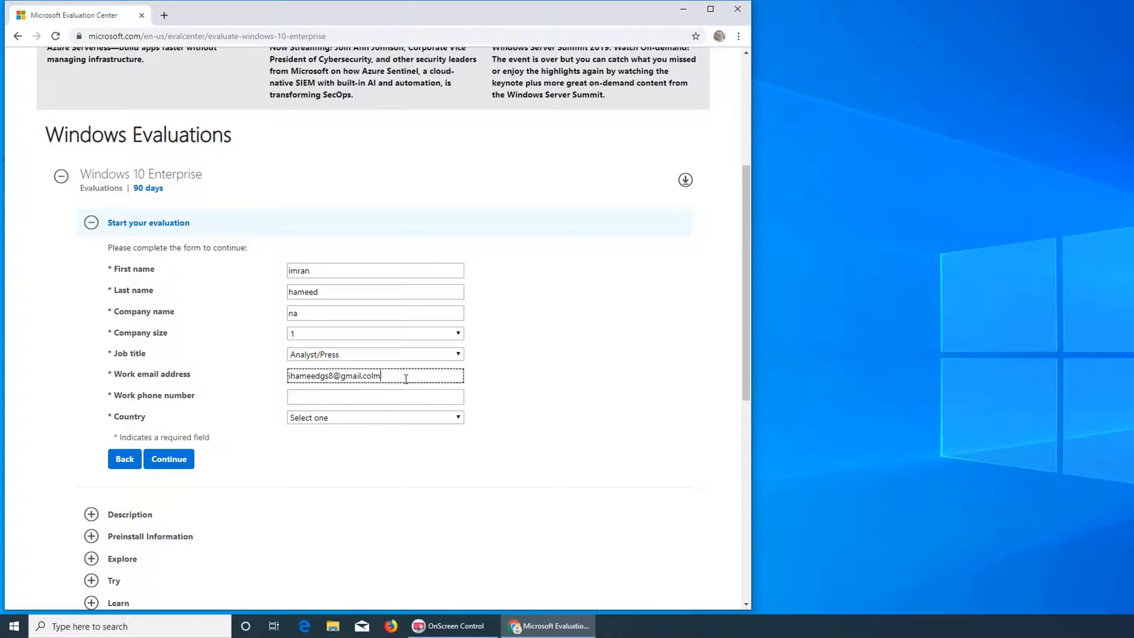
{"action": "key", "text": "BackSpace"}
{"action": "key", "text": "BackSpace"}
{"action": "type", "text": "m"}
{"action": "key", "text": "Tab"}
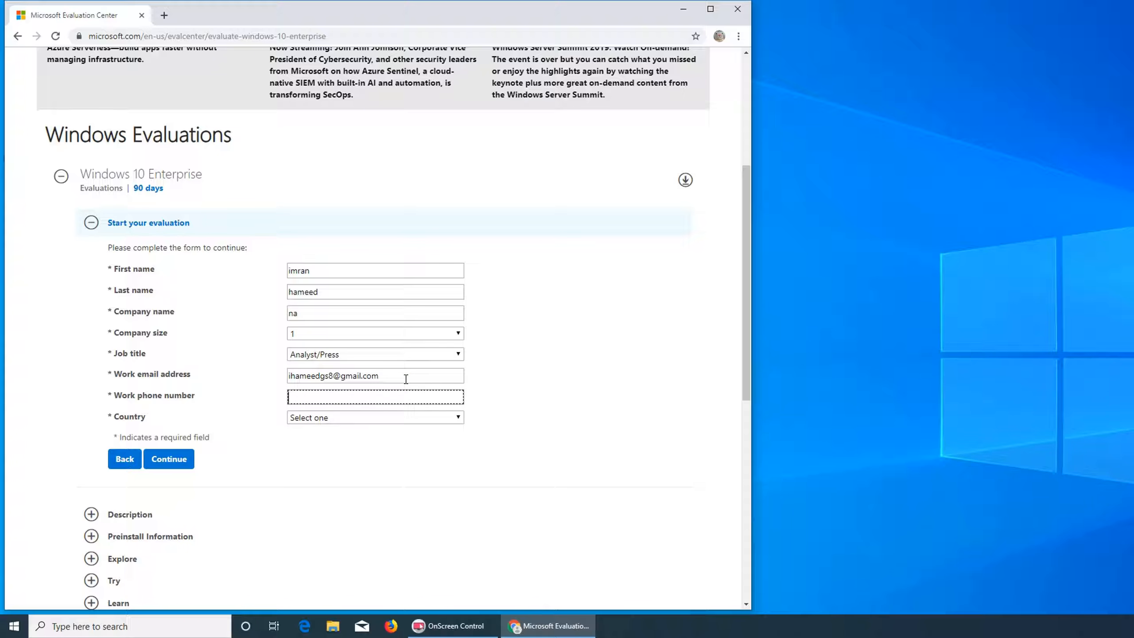
Fill in the work phone number field.
{"action": "scroll", "coordinate": [406, 378], "scroll_direction": "down", "scroll_amount": 10}
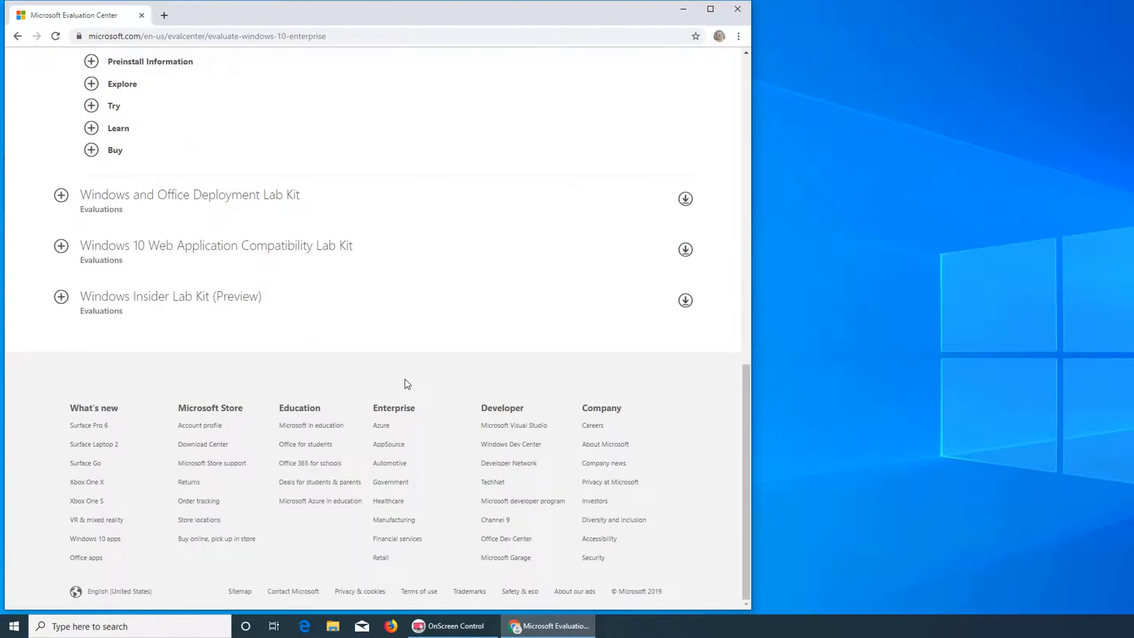
{"action": "scroll", "coordinate": [405, 379], "scroll_direction": "up", "scroll_amount": 10}
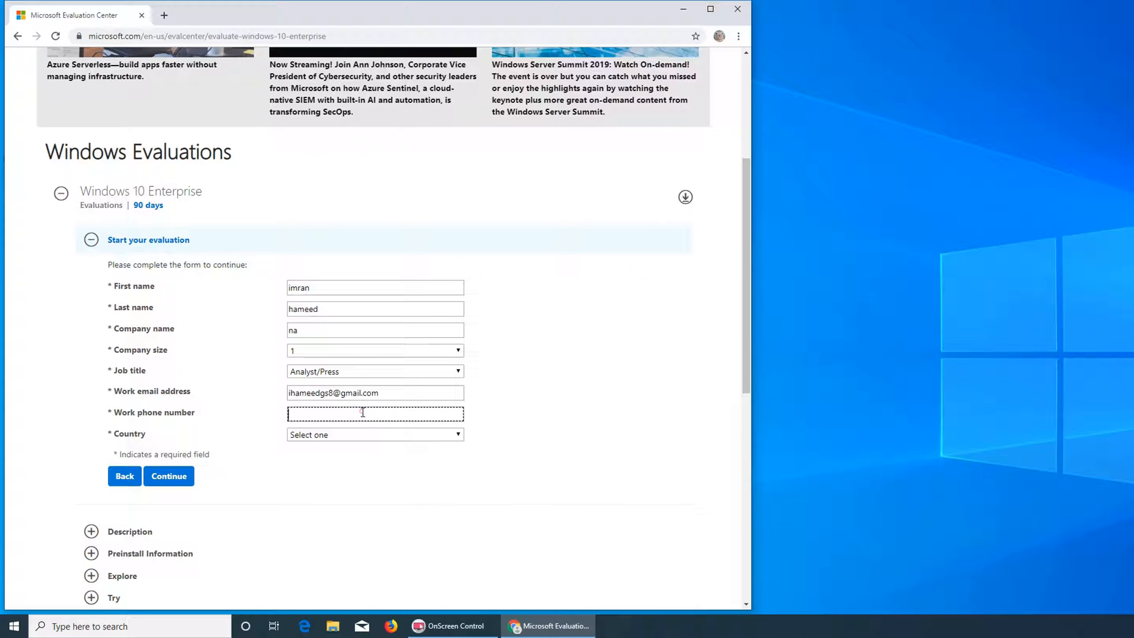
Choose United States as the country and submit the registration form.
{"action": "left_click", "coordinate": [374, 434]}
{"action": "key", "text": "u"}
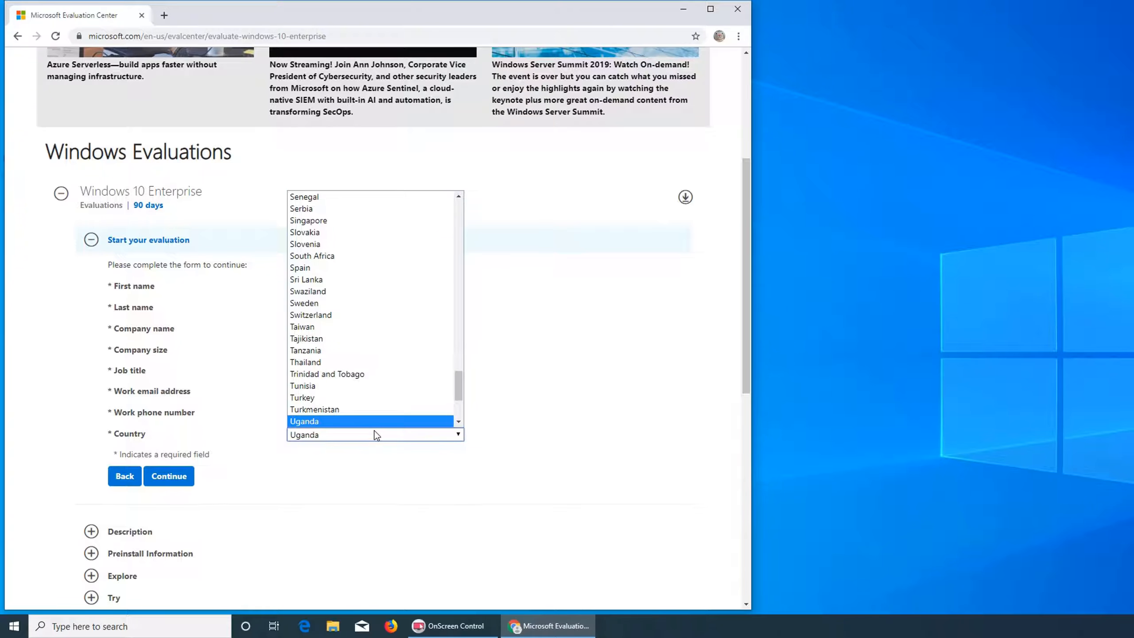
{"action": "key", "text": "Down"}
{"action": "key", "text": "Down"}
{"action": "key", "text": "Down"}
{"action": "key", "text": "Down"}
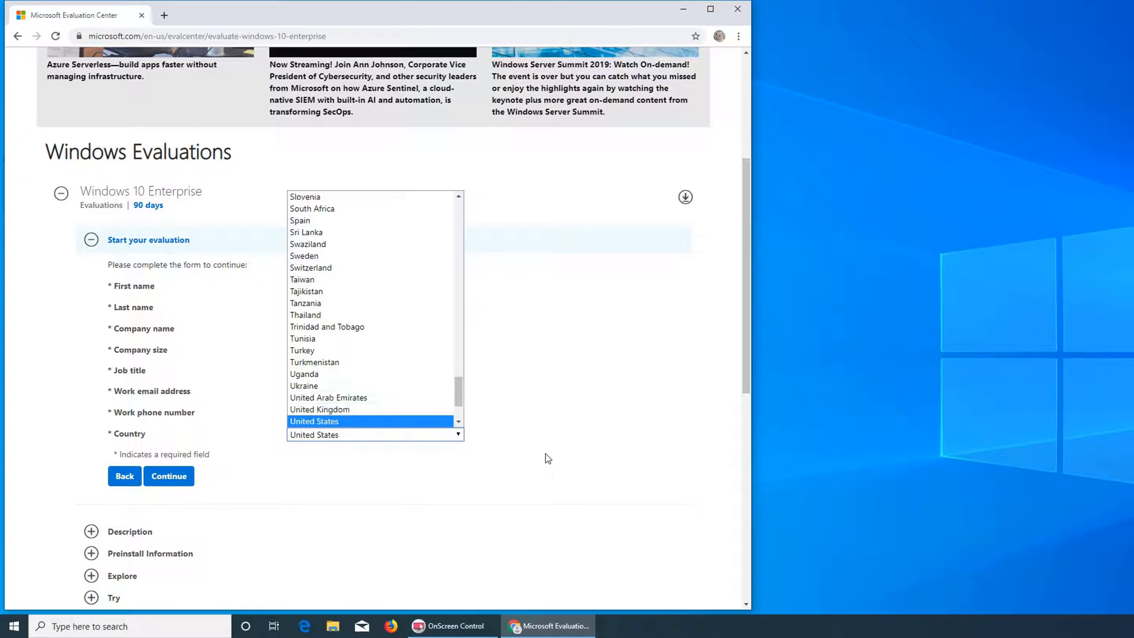
{"action": "key", "text": "Return"}
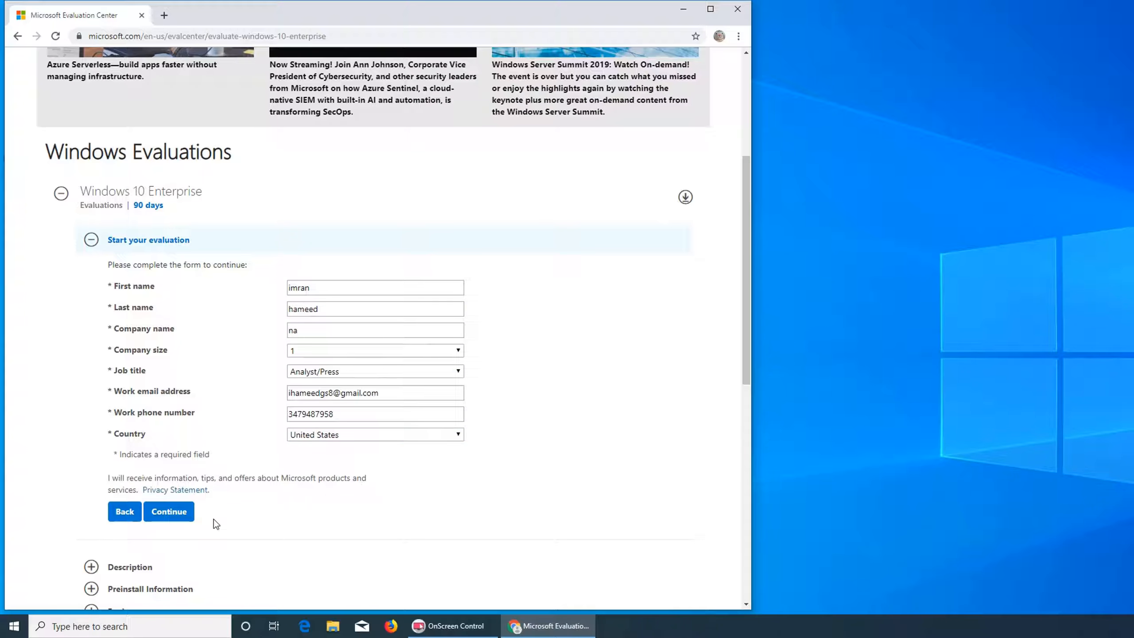
{"action": "left_click", "coordinate": [158, 513]}
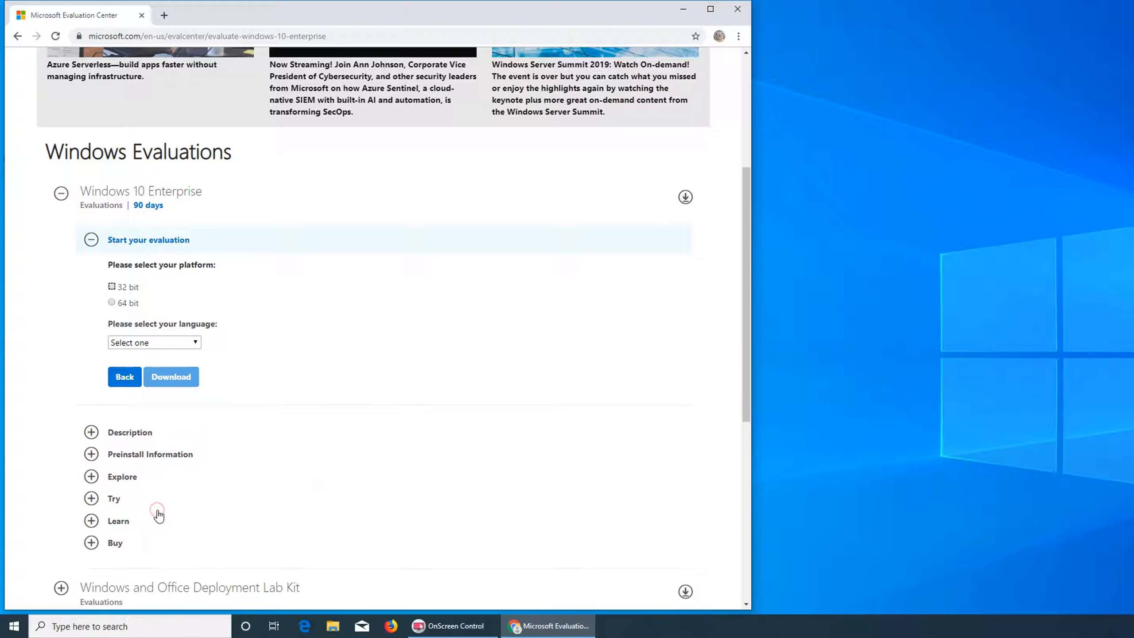
Select the 64 bit platform and English language, then start the ISO download.
{"action": "left_click", "coordinate": [111, 304]}
{"action": "left_click", "coordinate": [184, 342]}
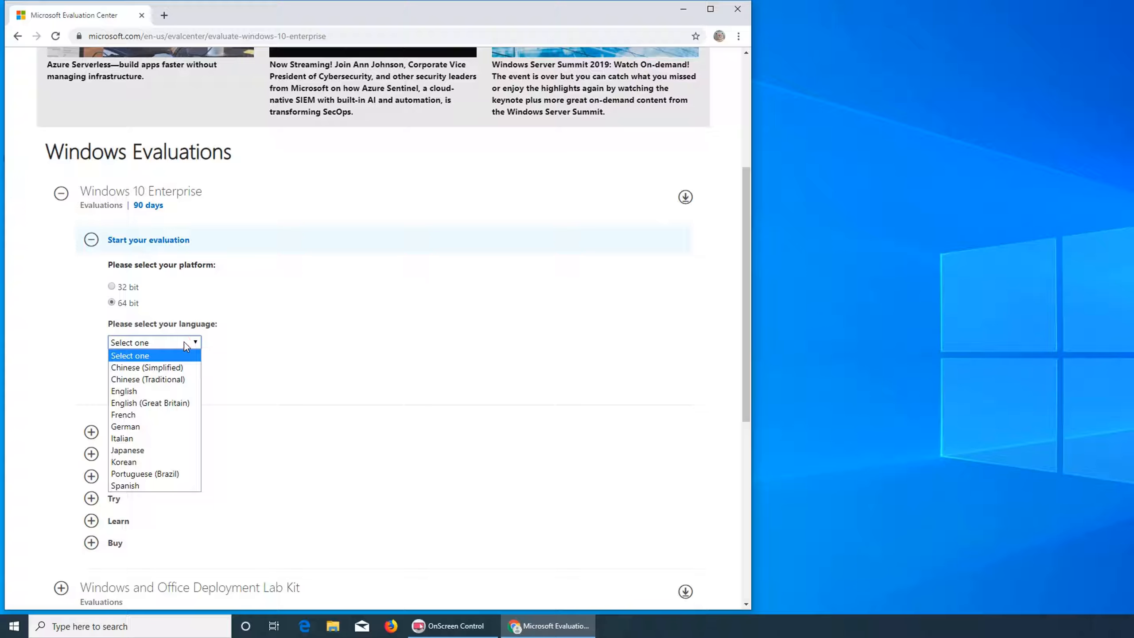
{"action": "left_click", "coordinate": [129, 391]}
{"action": "left_click", "coordinate": [171, 378]}
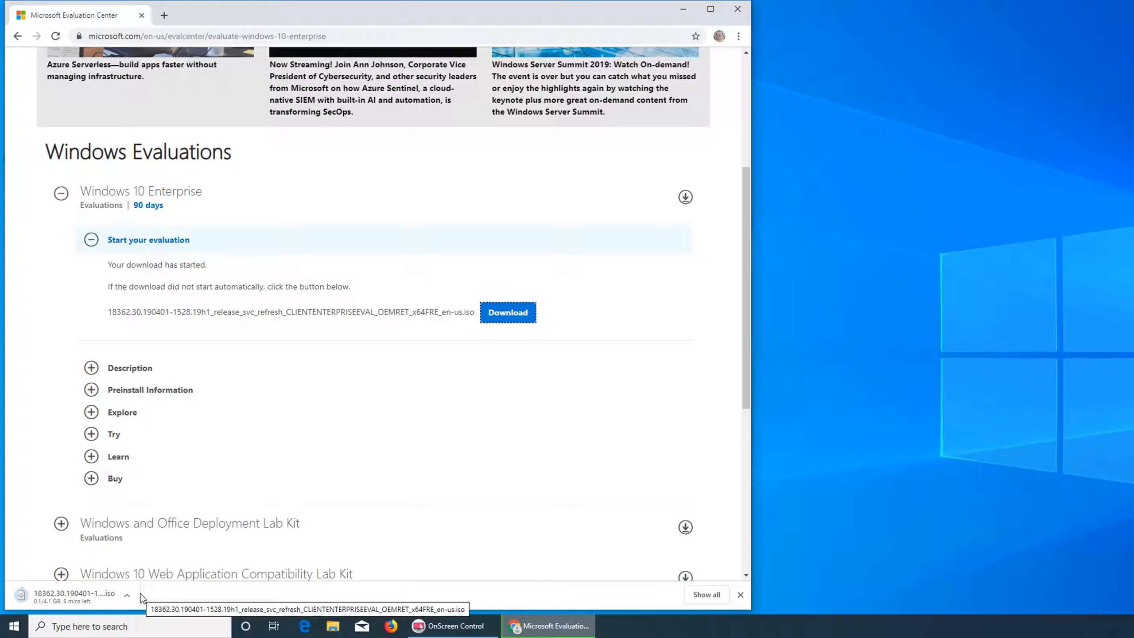
Open the browser's downloads list to check the ISO download.
{"action": "left_click", "coordinate": [127, 595]}
{"action": "left_click", "coordinate": [161, 601]}
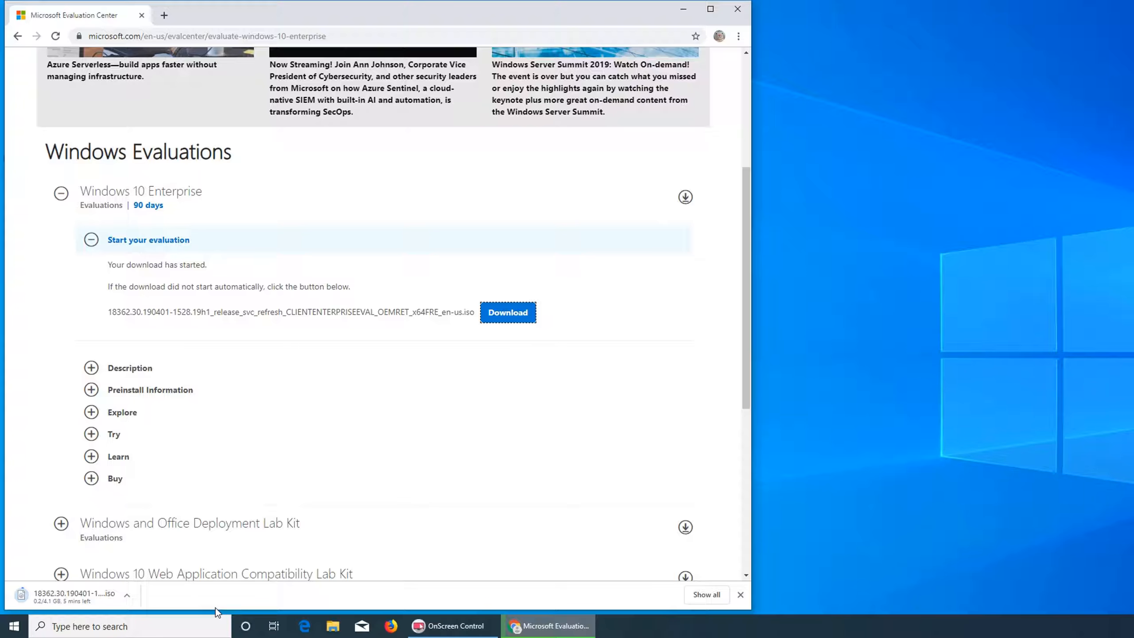
{"action": "left_click", "coordinate": [470, 72]}
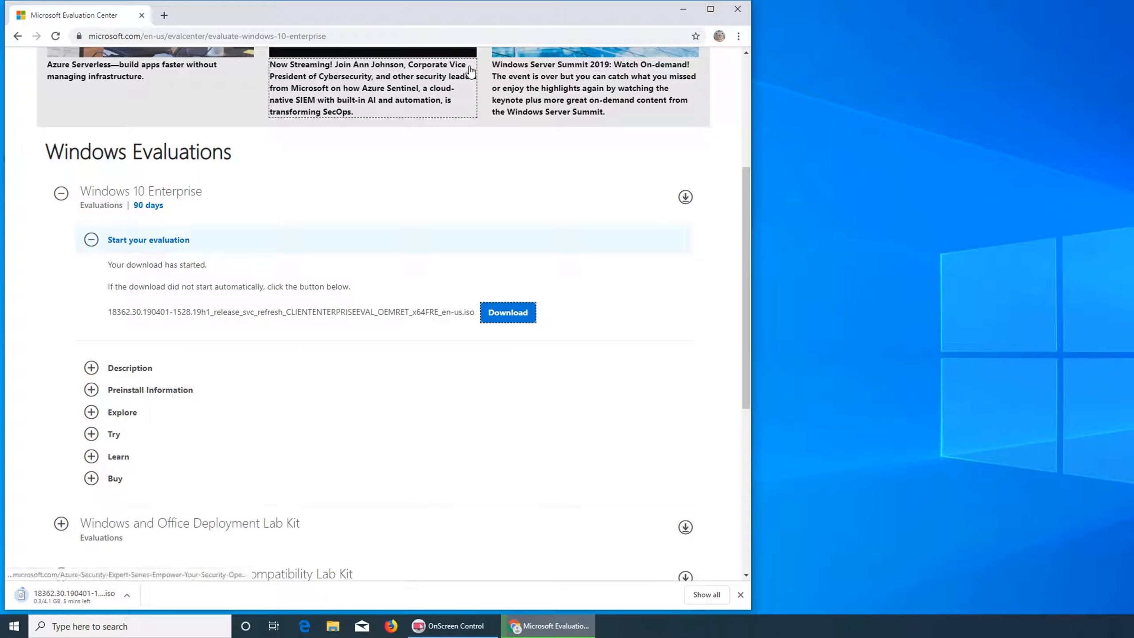
{"action": "key", "text": "ctrl+j"}
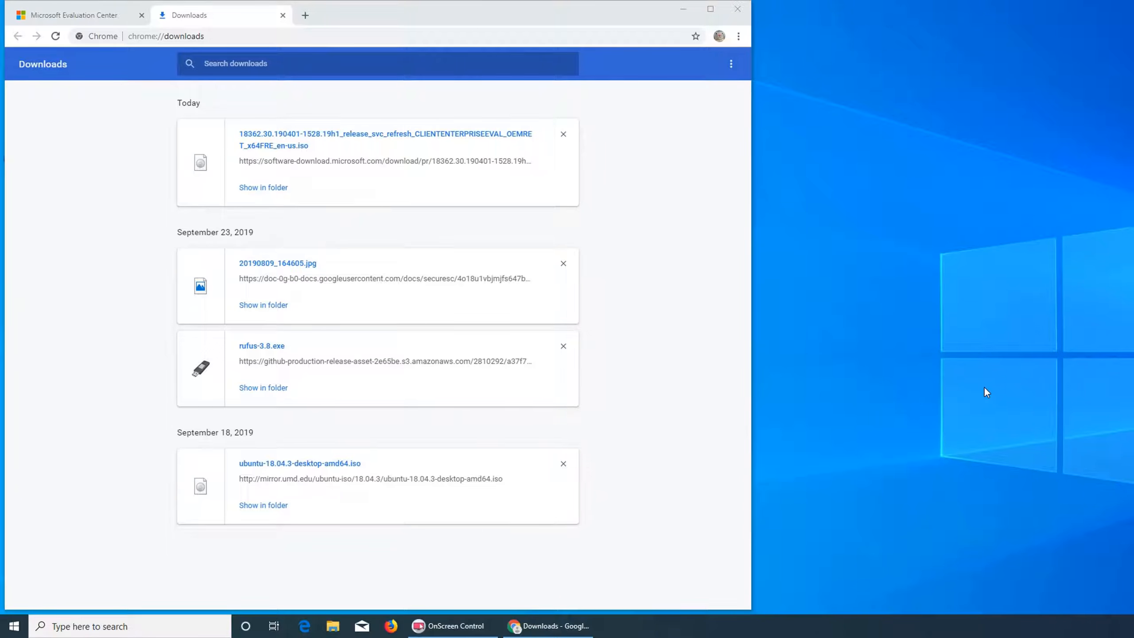
Close the browser and launch Hyper-V Manager from the Start search.
{"action": "left_click", "coordinate": [737, 9]}
{"action": "key", "text": "super"}
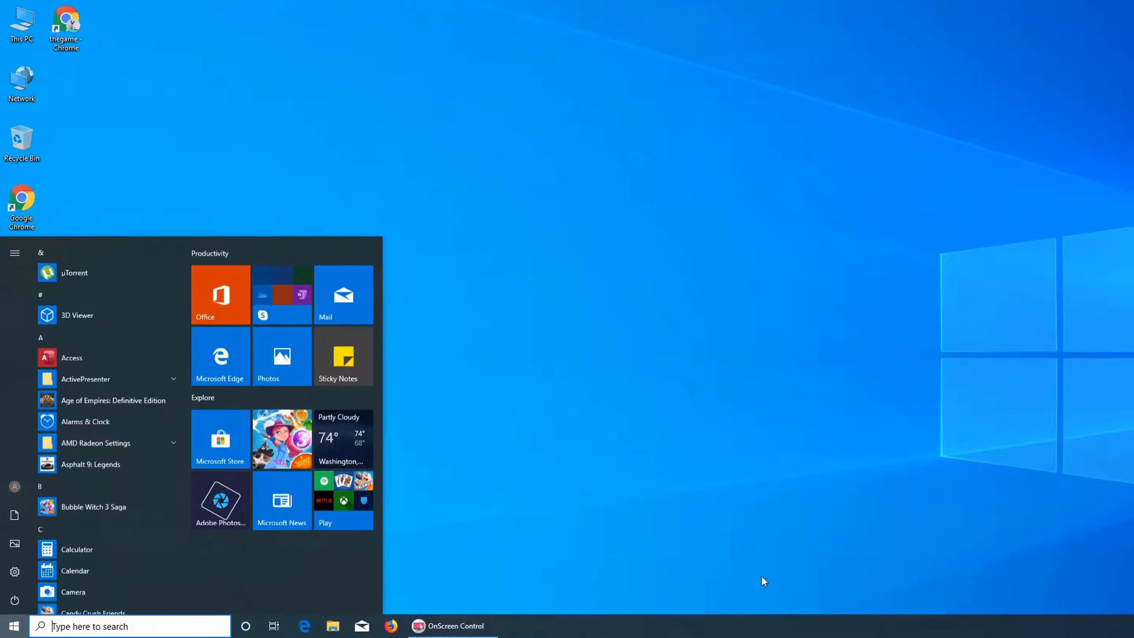
{"action": "type", "text": "hyper"}
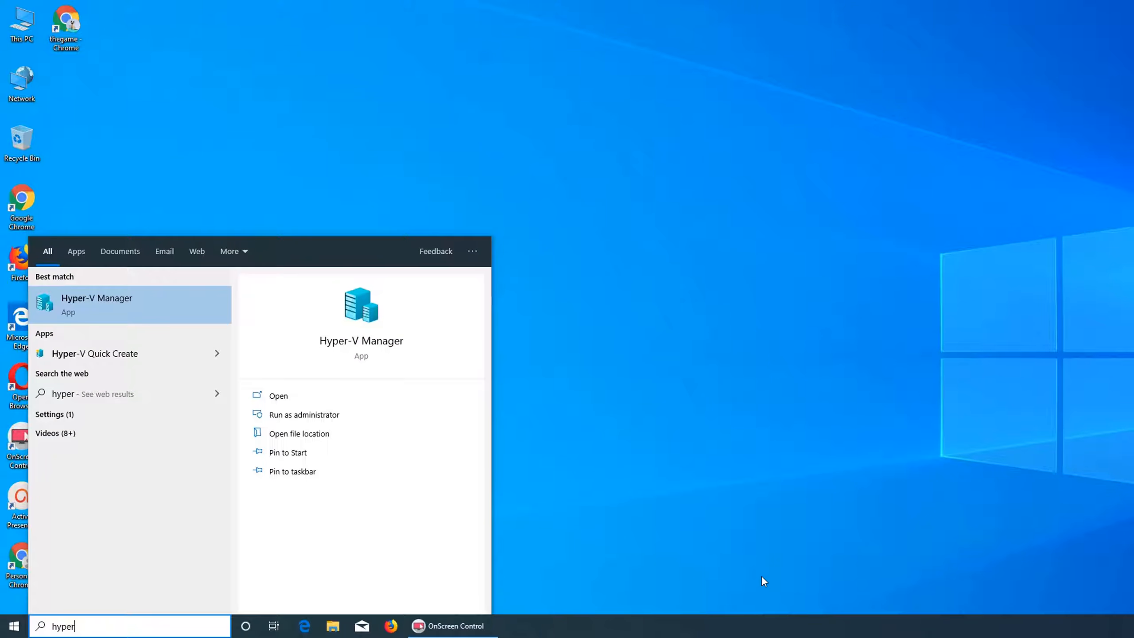
{"action": "left_click", "coordinate": [111, 295]}
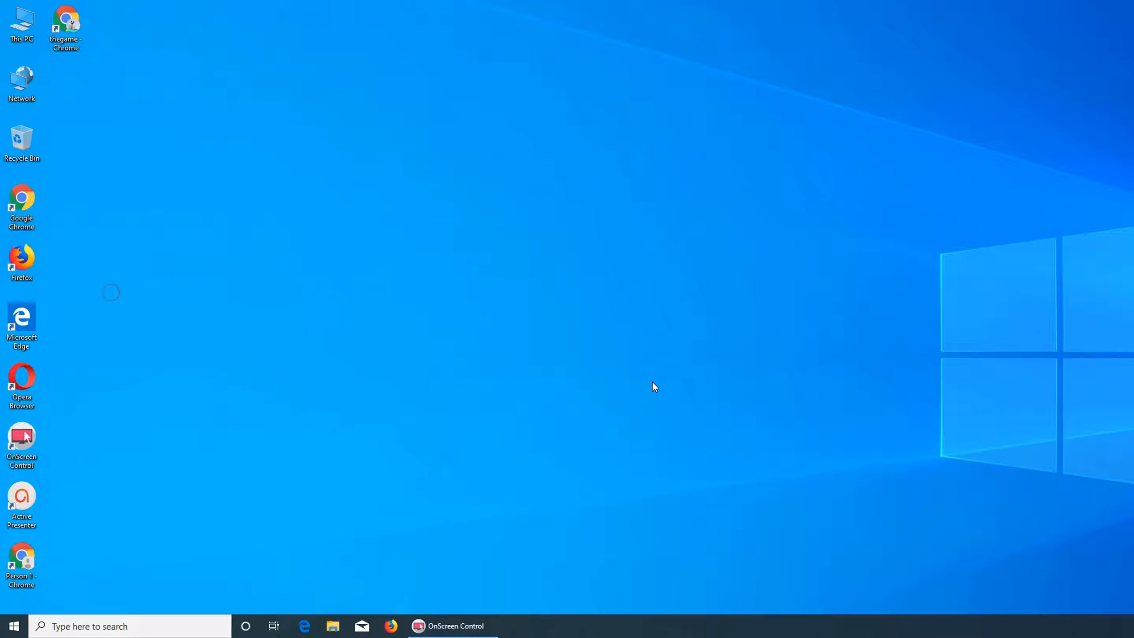
Start the New Virtual Machine wizard for the local host and move past the introduction page.
{"action": "left_click_drag", "start_coordinate": [1063, 91], "coordinate": [494, 116]}
{"action": "left_click", "coordinate": [401, 189]}
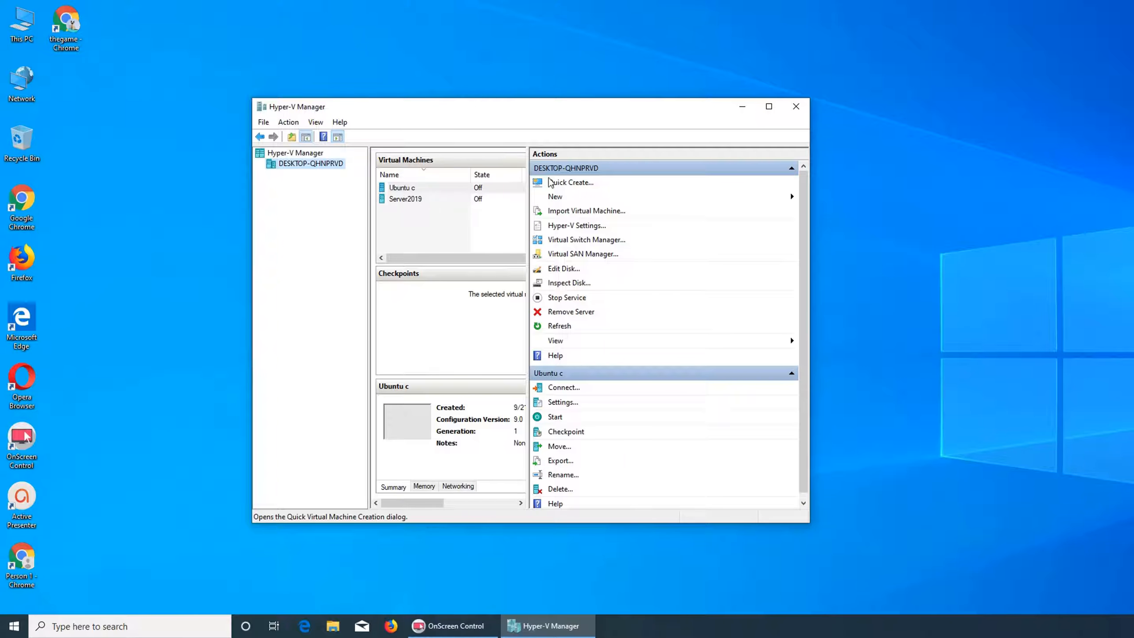
{"action": "right_click", "coordinate": [294, 166]}
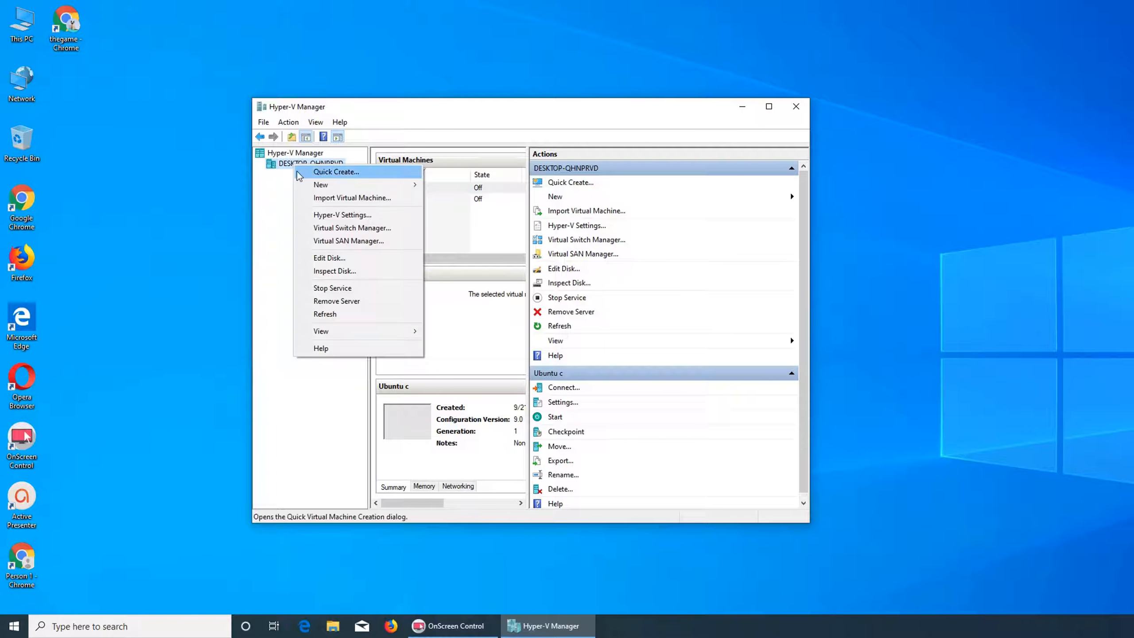
{"action": "mouse_move", "coordinate": [306, 184]}
{"action": "left_click", "coordinate": [456, 185]}
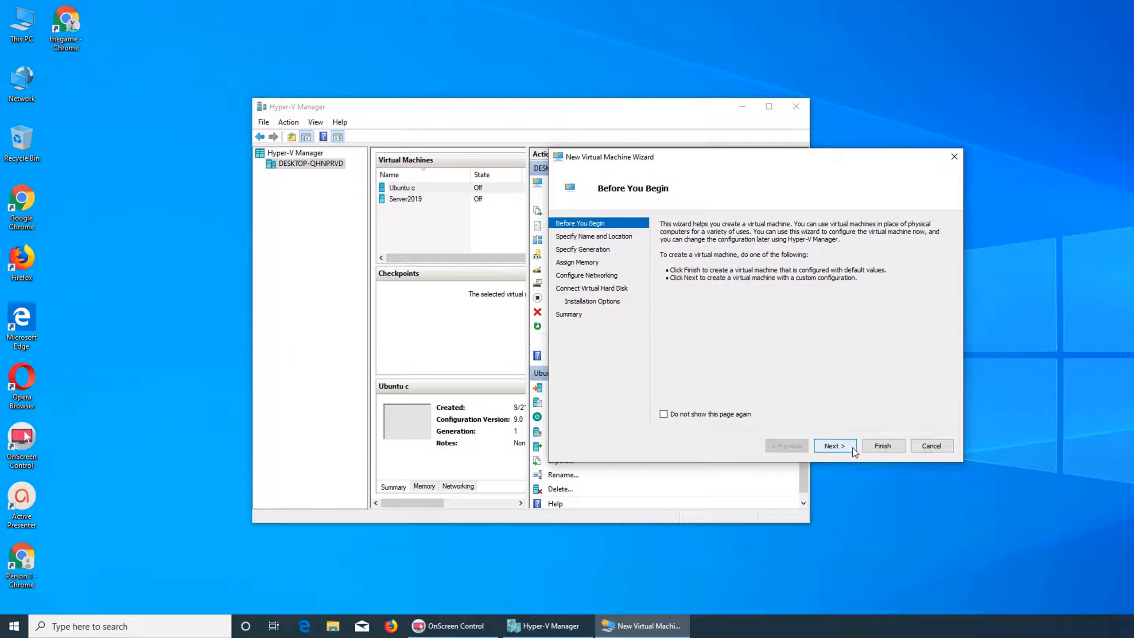
{"action": "left_click", "coordinate": [837, 446]}
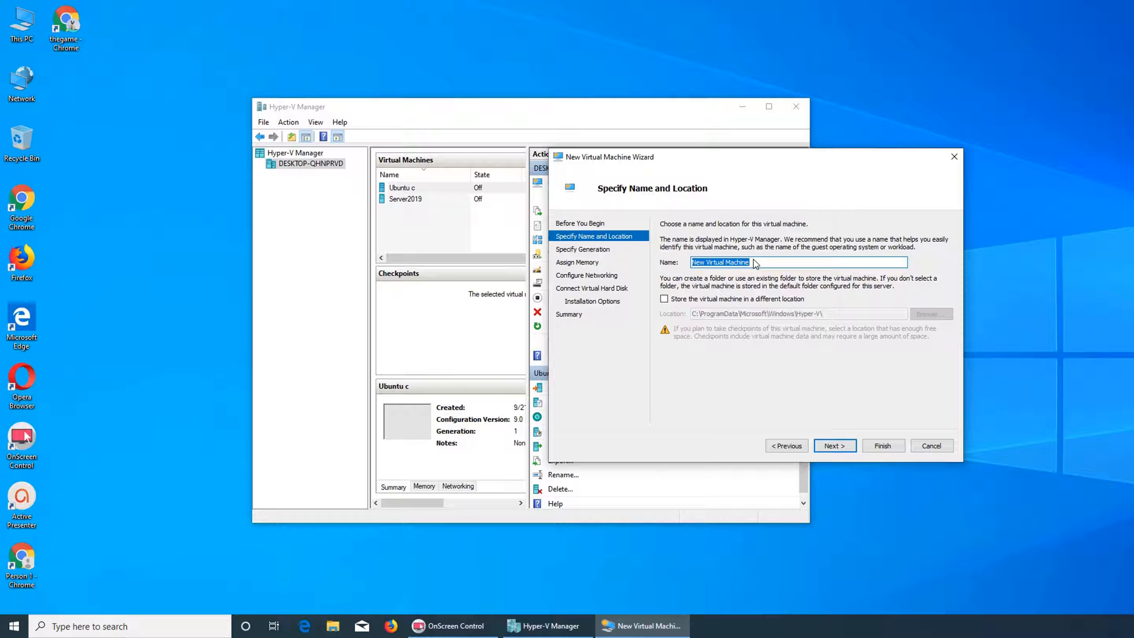
Name the virtual machine Win=10 and advance to the generation page.
{"action": "type", "text": "Win="}
{"action": "type", "text": "10"}
{"action": "left_click", "coordinate": [843, 450]}
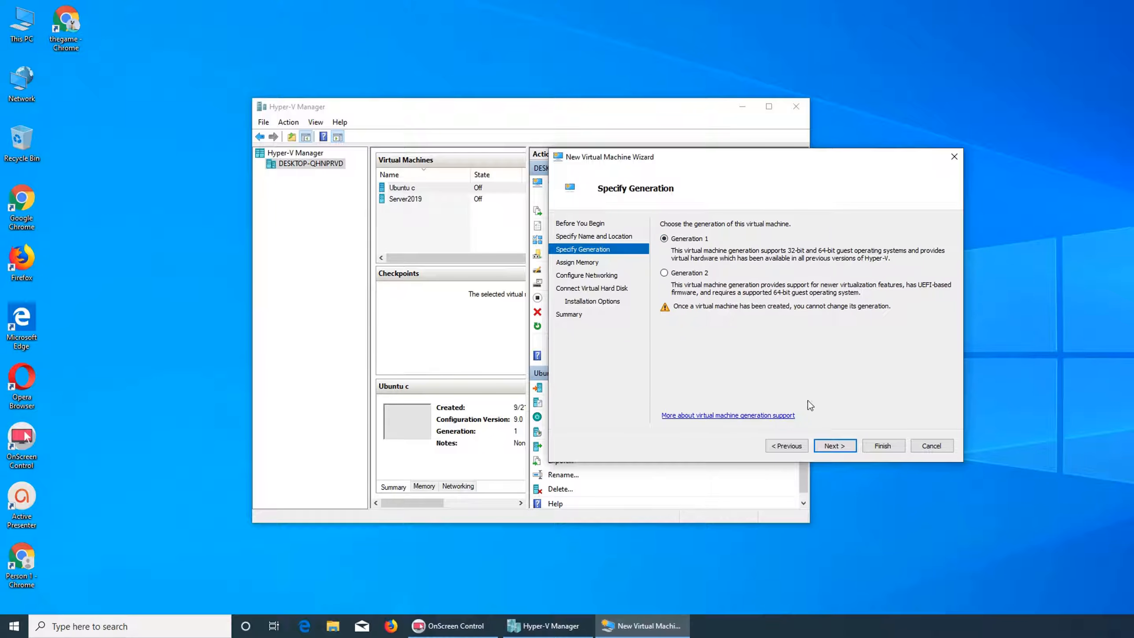
Keep Generation 1 and set the virtual machine's startup memory to 4096 MB.
{"action": "left_click", "coordinate": [843, 445]}
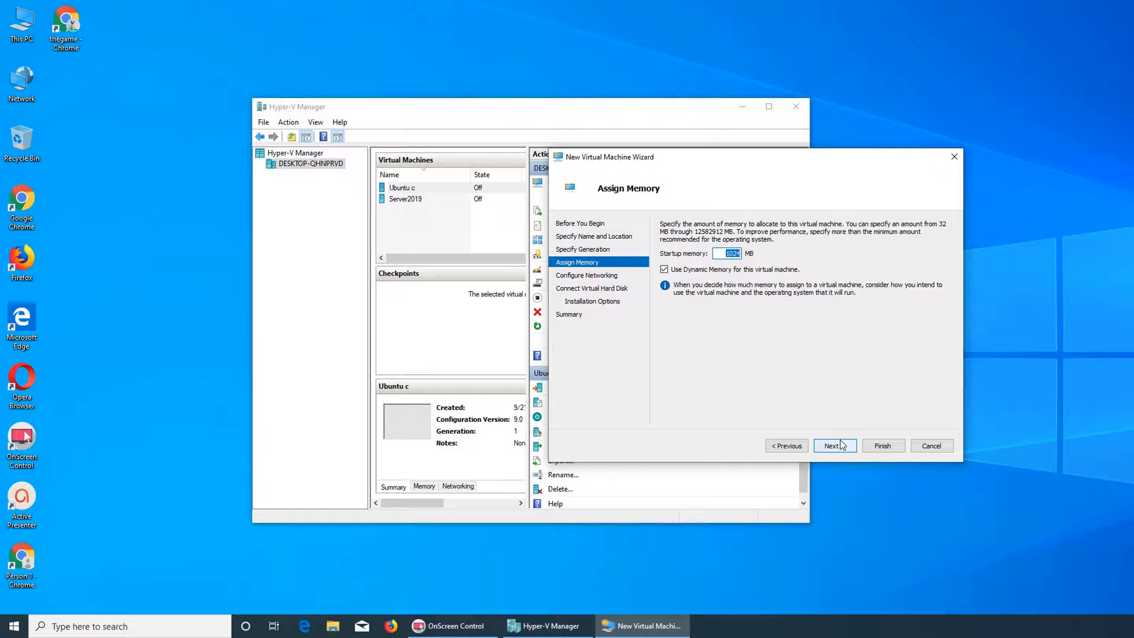
{"action": "type", "text": "4096"}
{"action": "left_click", "coordinate": [835, 446]}
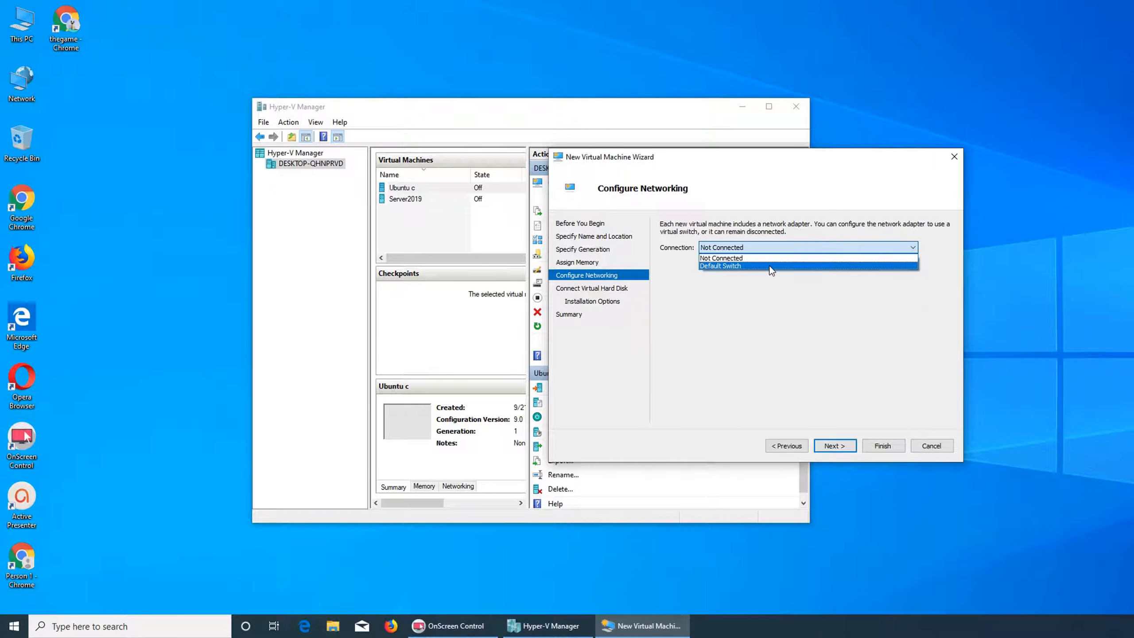
Connect the network adapter to Default Switch and set the new virtual hard disk size to 50 GB.
{"action": "left_click", "coordinate": [768, 261]}
{"action": "left_click", "coordinate": [834, 446]}
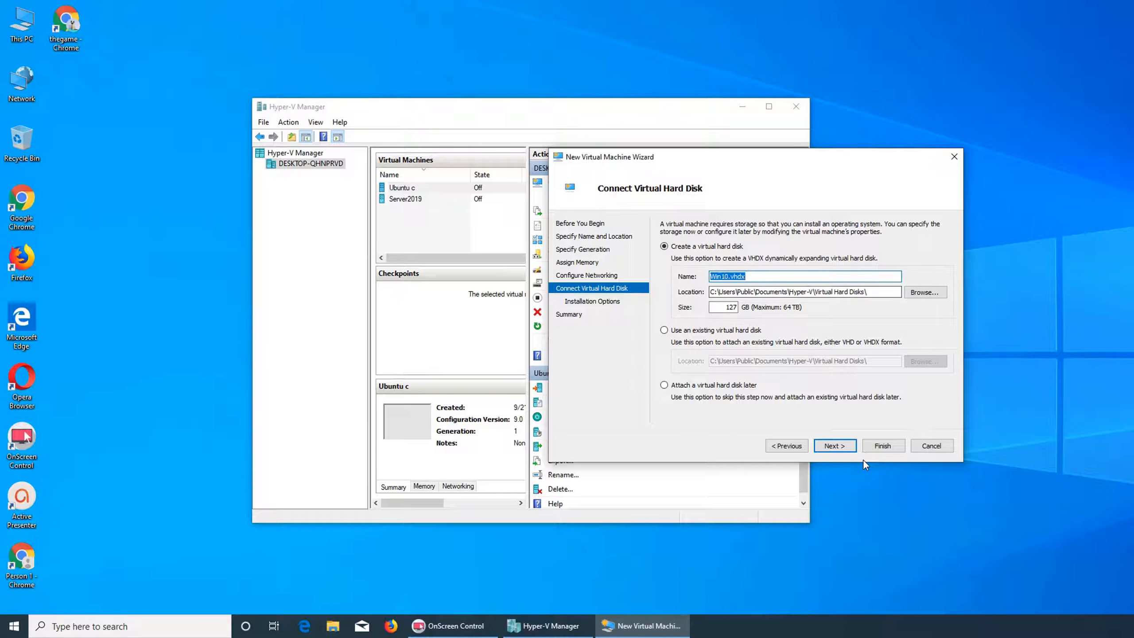
{"action": "double_click", "coordinate": [724, 307]}
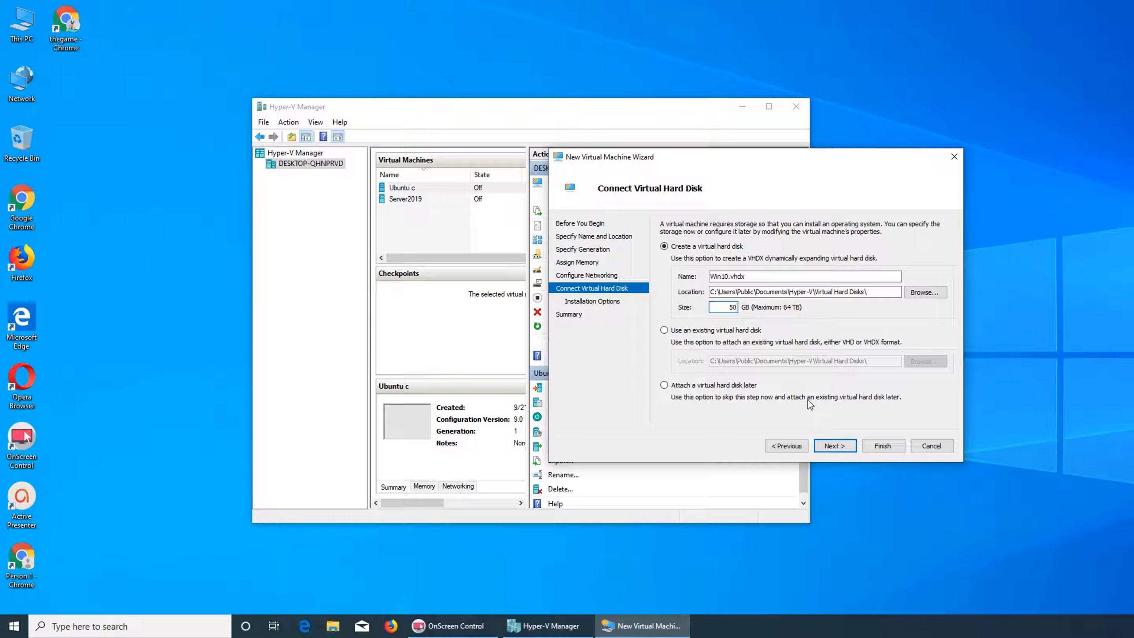
{"action": "left_click", "coordinate": [839, 448]}
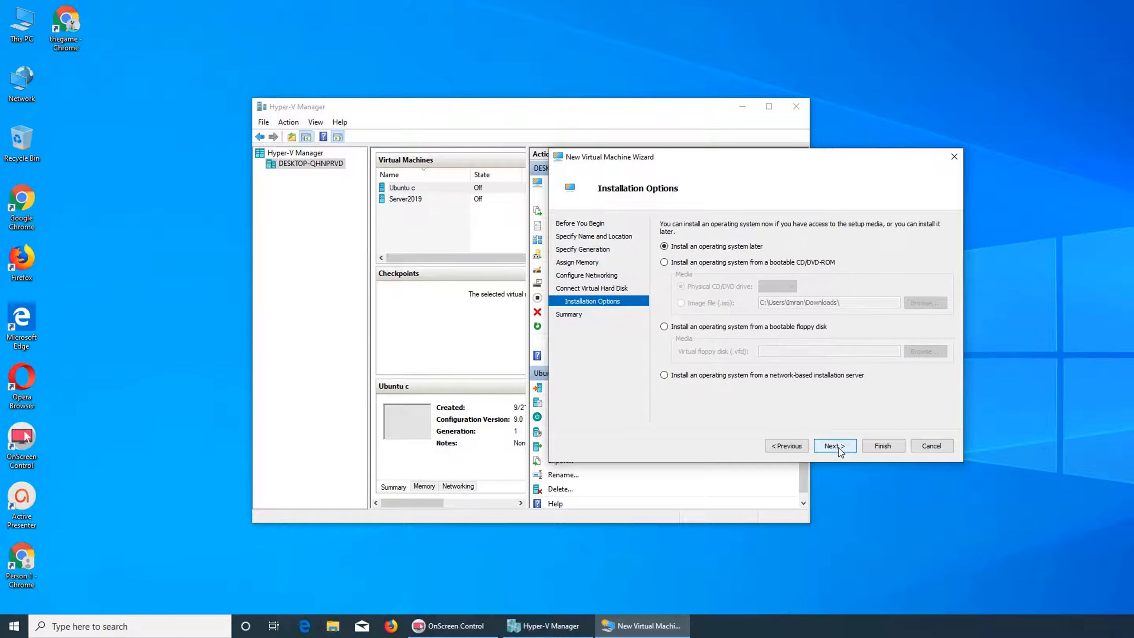
Choose installing from a bootable CD/DVD image, pick the downloaded 18362.30.190401-1528.19h1 ISO, and finish creating the virtual machine.
{"action": "left_click", "coordinate": [688, 263]}
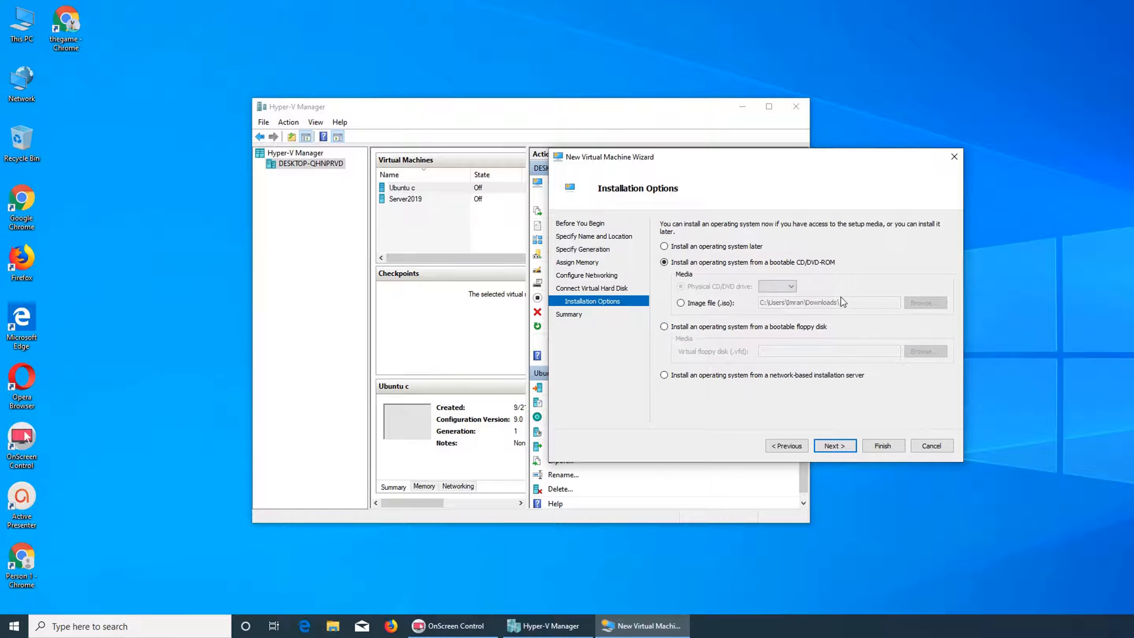
{"action": "left_click", "coordinate": [696, 306]}
{"action": "left_click", "coordinate": [925, 304]}
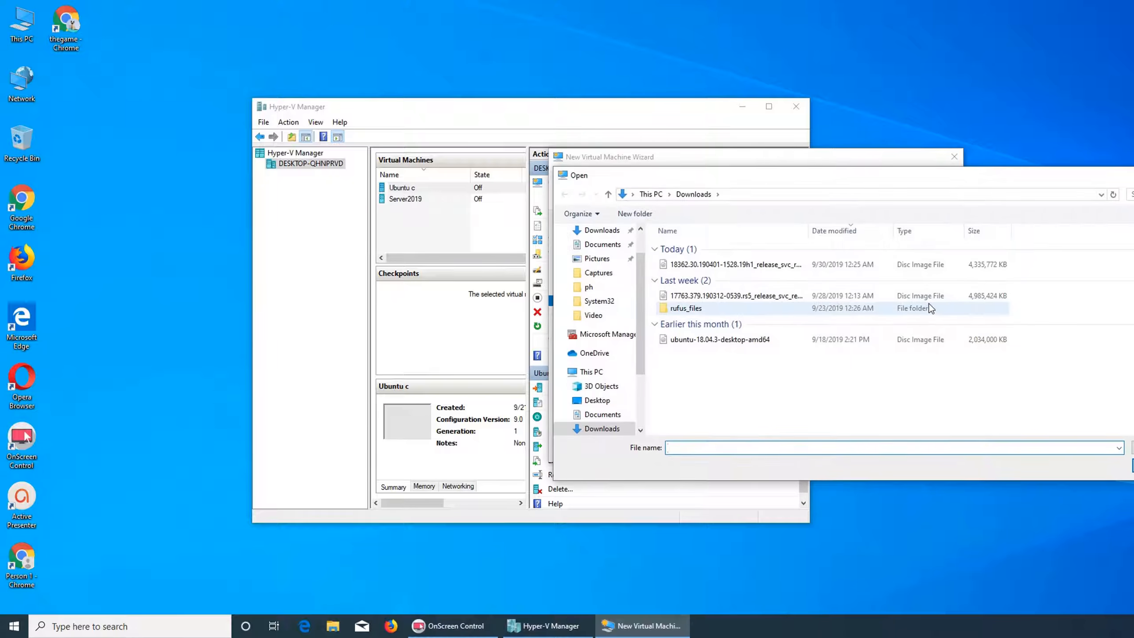
{"action": "double_click", "coordinate": [689, 264]}
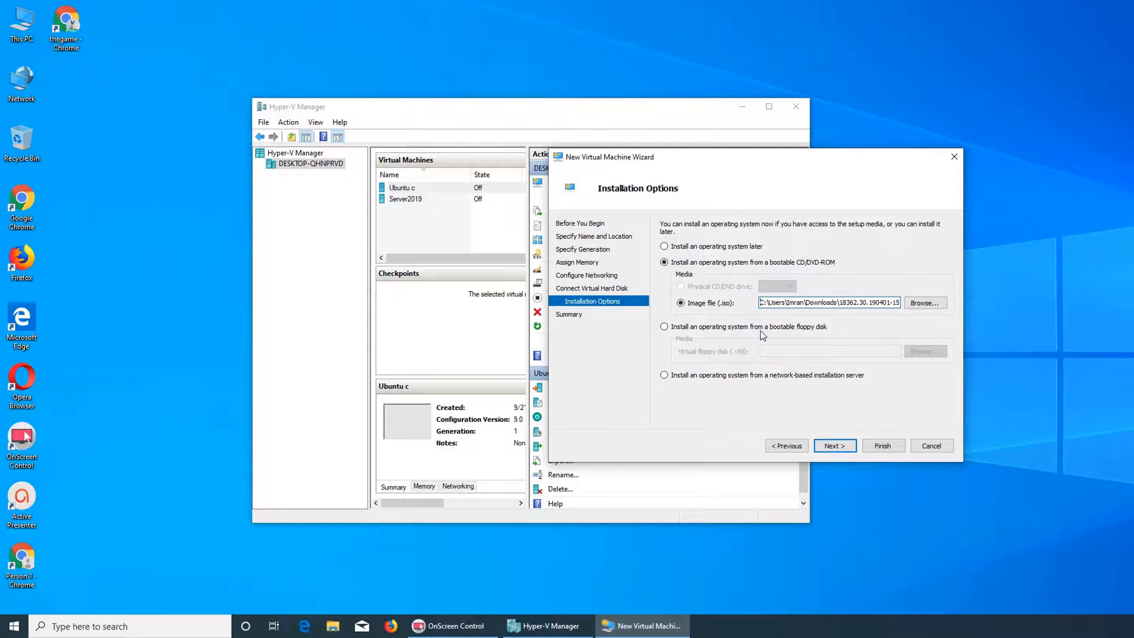
{"action": "left_click", "coordinate": [835, 445]}
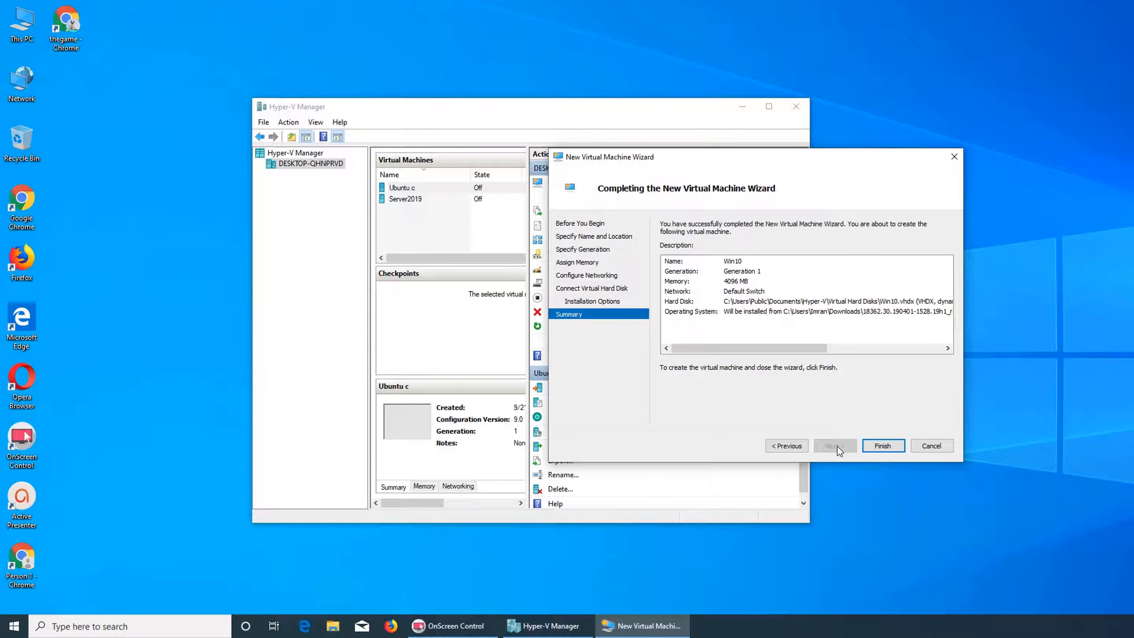
{"action": "left_click", "coordinate": [877, 445]}
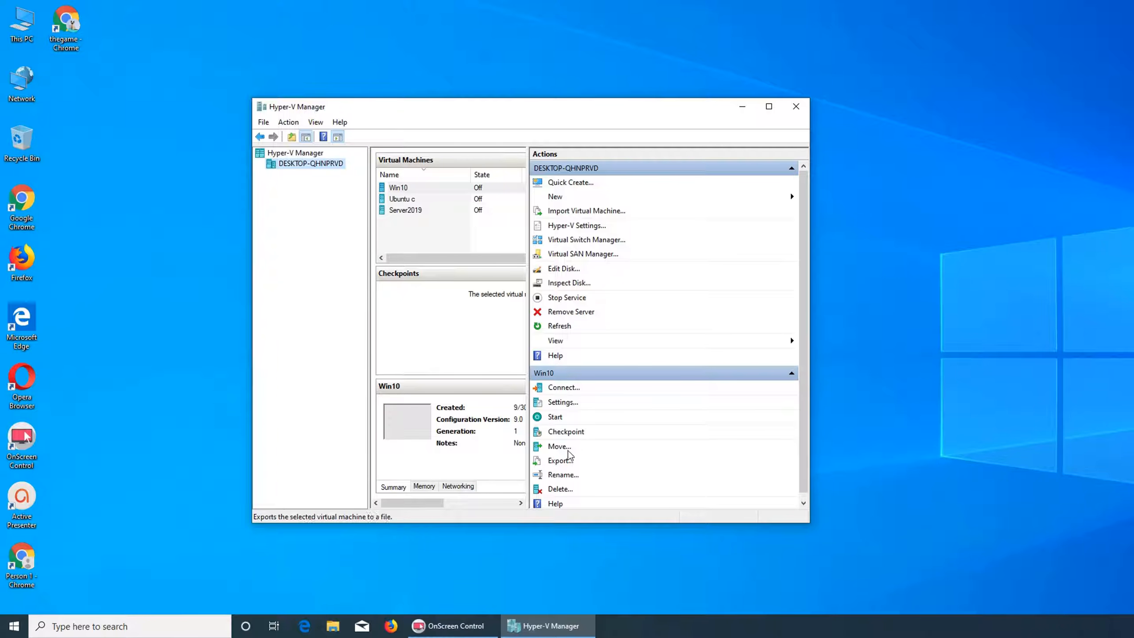
Connect to the Win10 virtual machine and start it.
{"action": "left_click", "coordinate": [564, 387]}
{"action": "left_click_drag", "start_coordinate": [684, 16], "coordinate": [574, 45]}
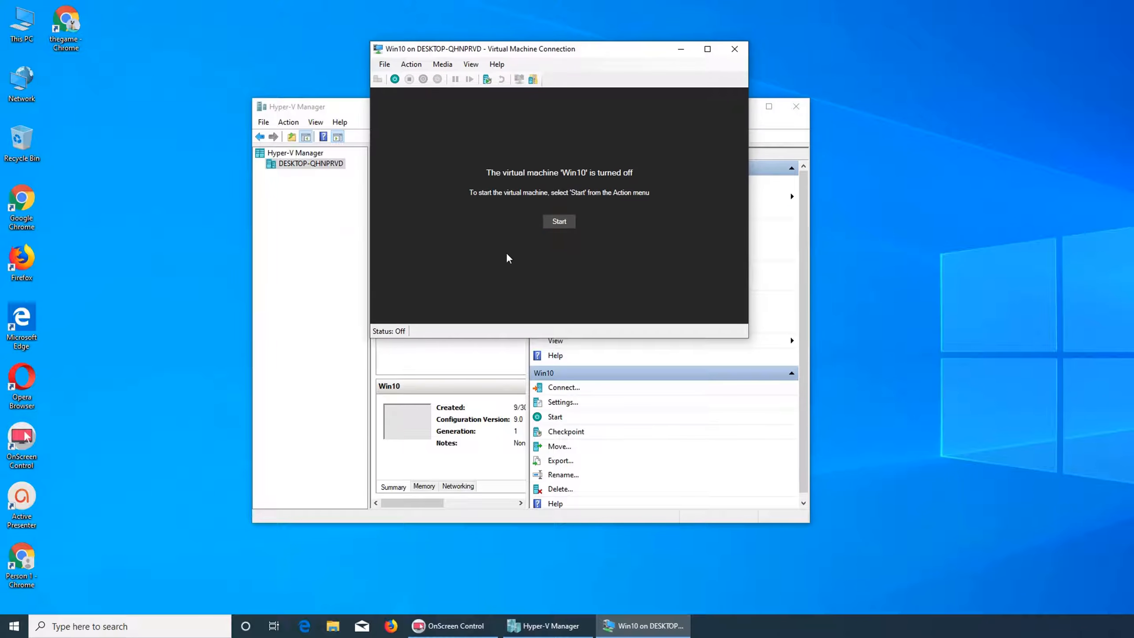
{"action": "left_click", "coordinate": [552, 226]}
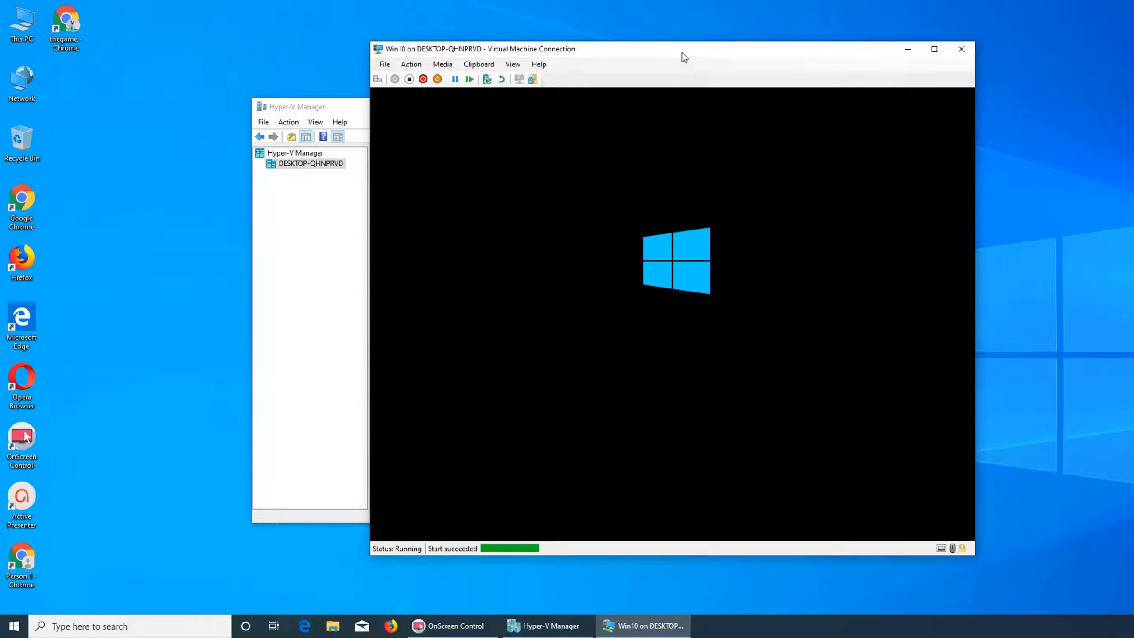
Open Task Manager and switch to its Performance view to monitor the host's CPU.
{"action": "left_click_drag", "start_coordinate": [682, 53], "coordinate": [335, 46]}
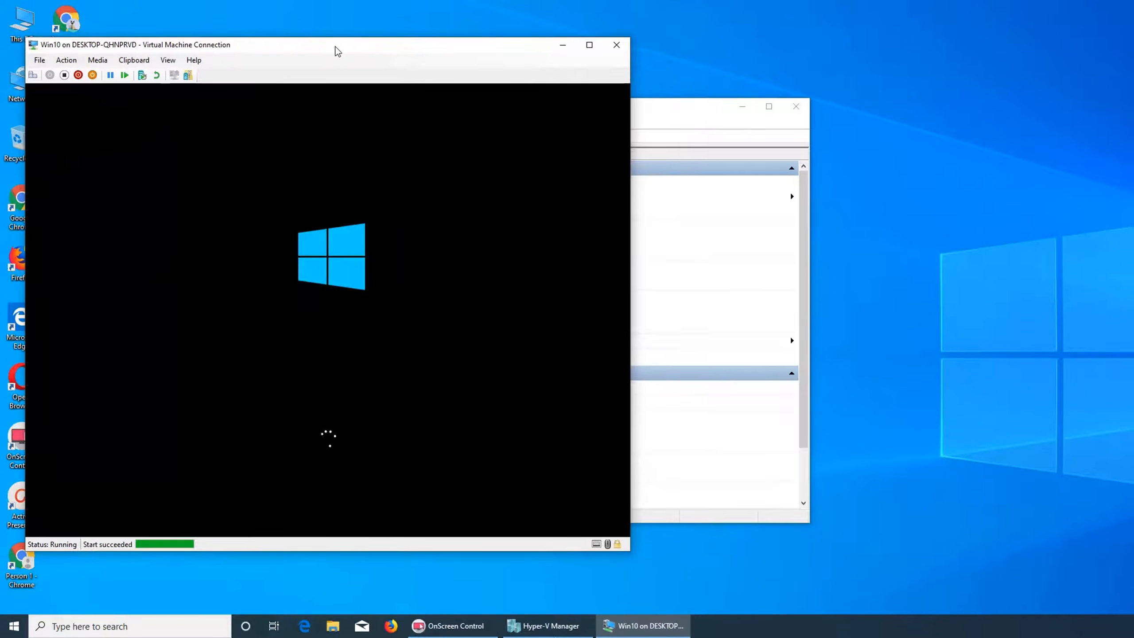
{"action": "right_click", "coordinate": [944, 549]}
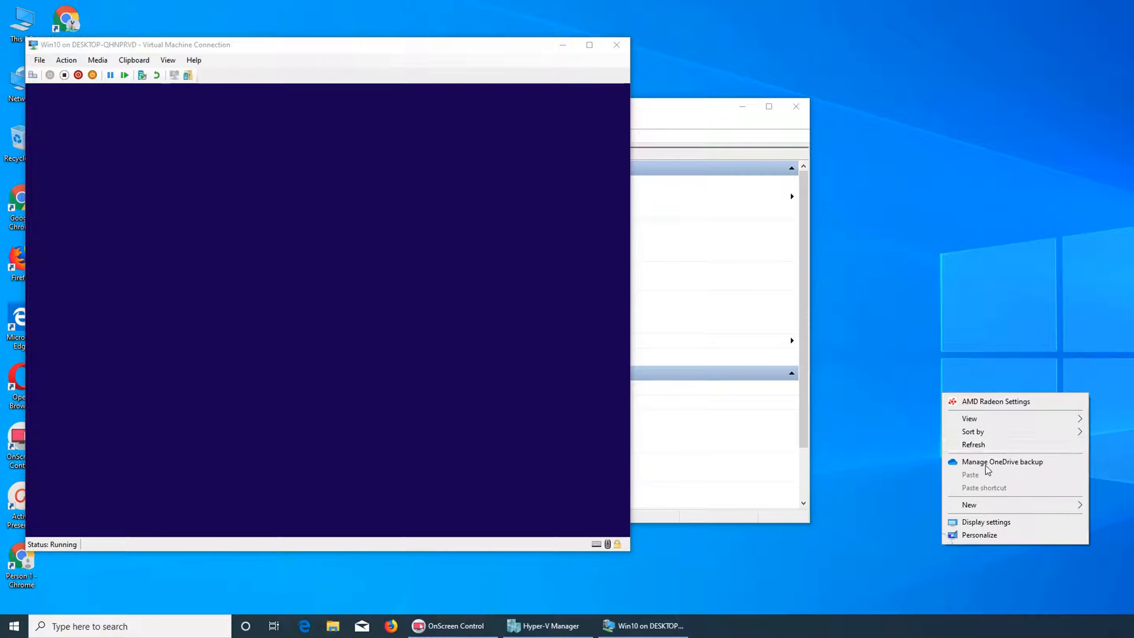
{"action": "right_click", "coordinate": [969, 630]}
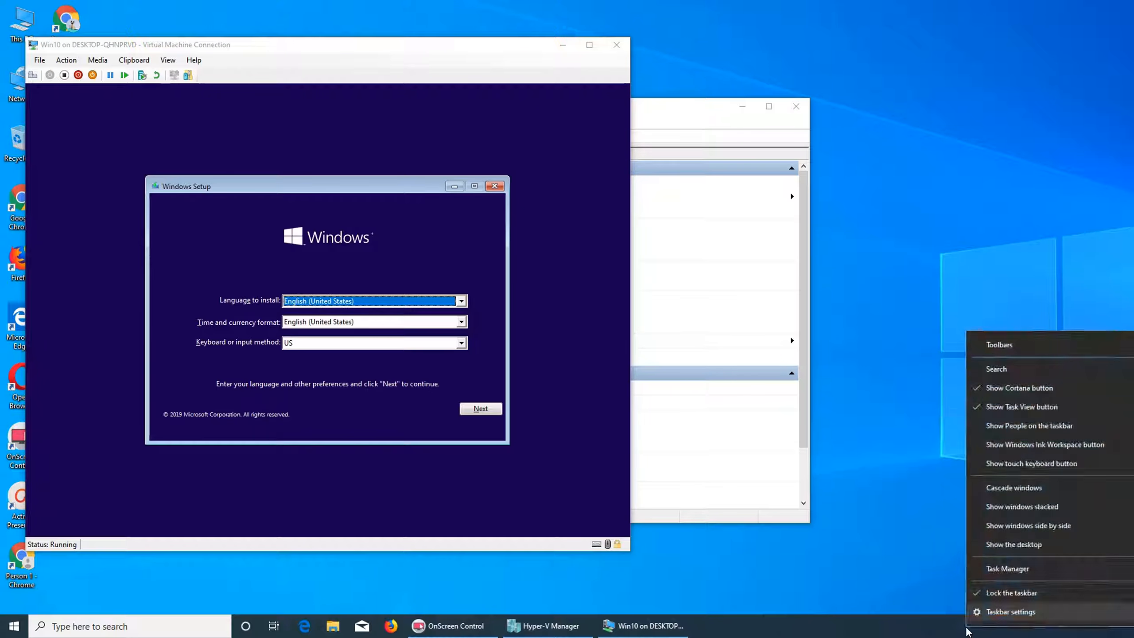
{"action": "left_click", "coordinate": [1000, 574]}
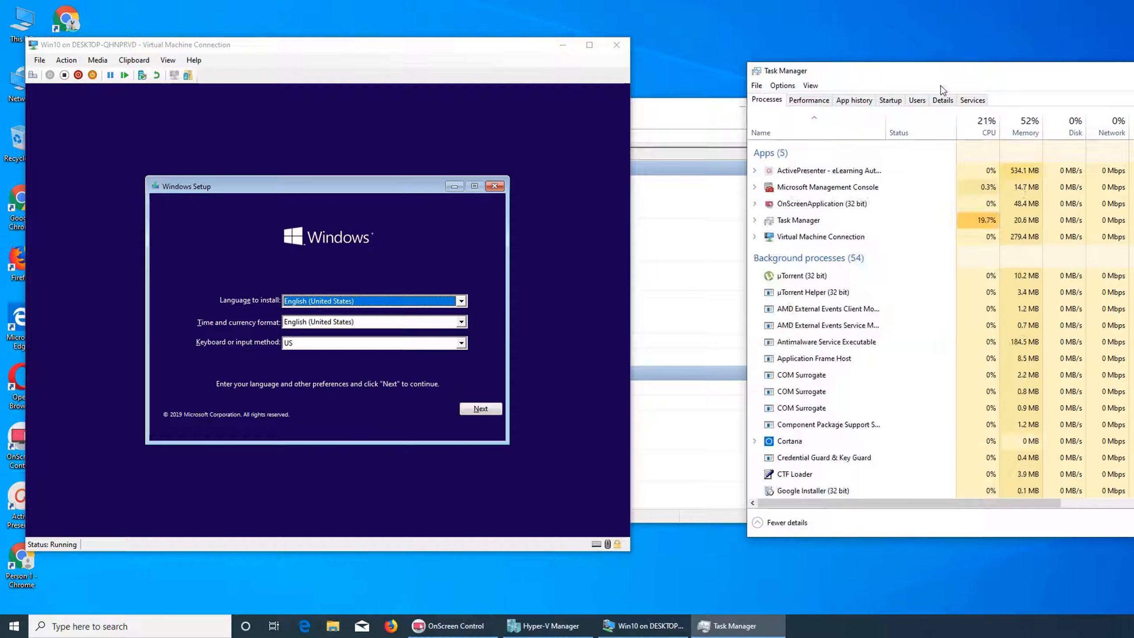
{"action": "left_click_drag", "start_coordinate": [943, 81], "coordinate": [850, 69]}
{"action": "left_click", "coordinate": [714, 95]}
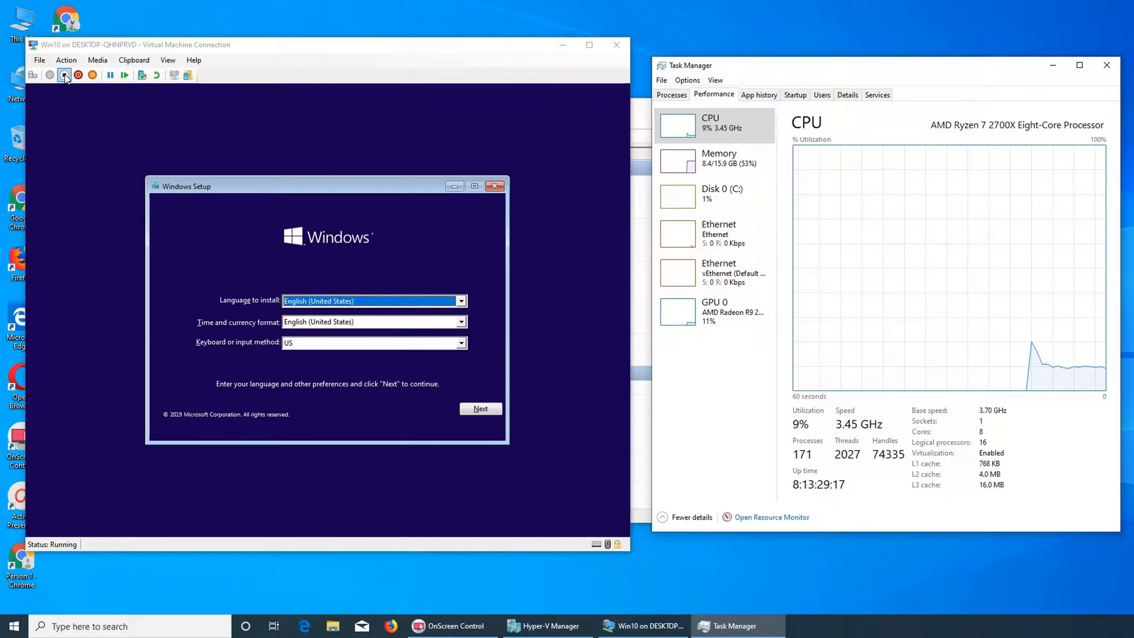
Close the Windows Setup window inside the virtual machine and confirm cancelling the installation.
{"action": "left_click", "coordinate": [117, 121]}
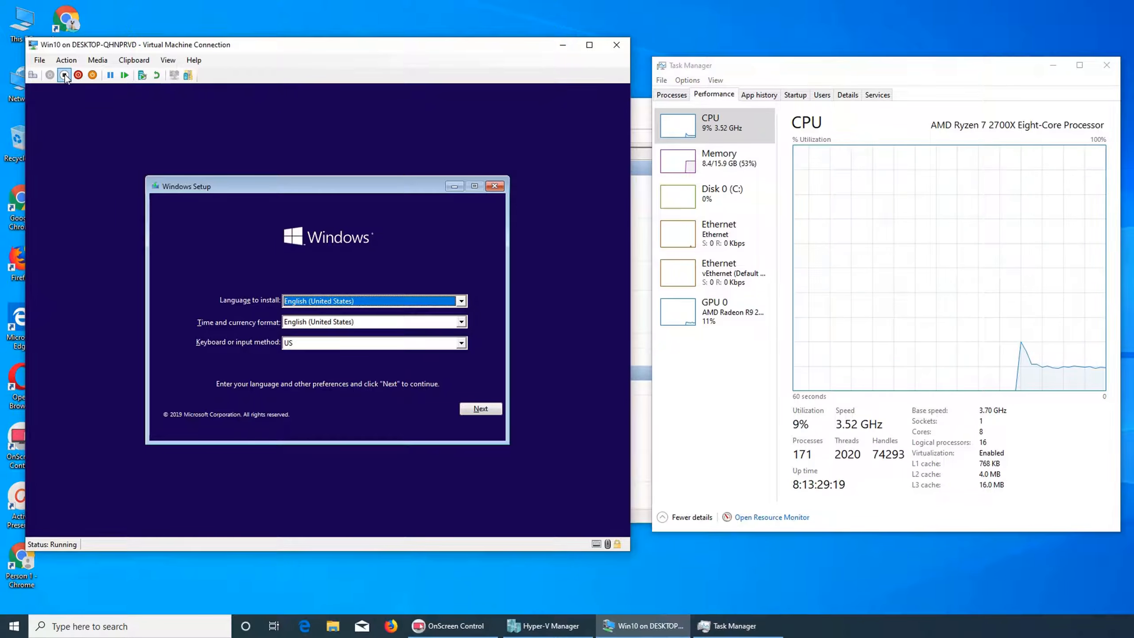
{"action": "left_click", "coordinate": [494, 186]}
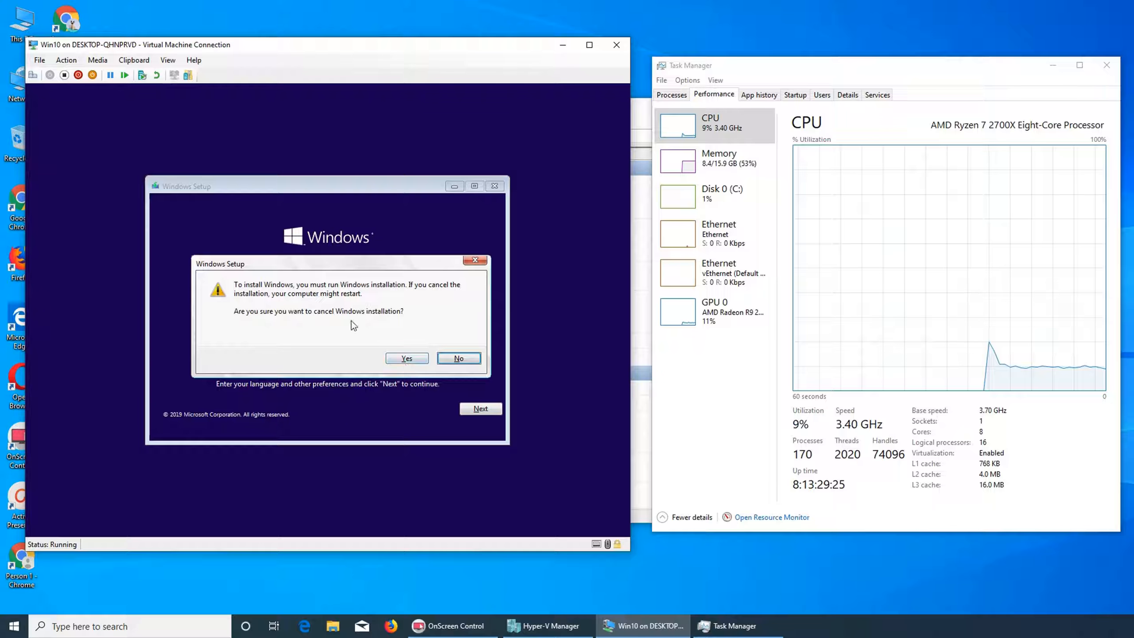
{"action": "left_click", "coordinate": [395, 358]}
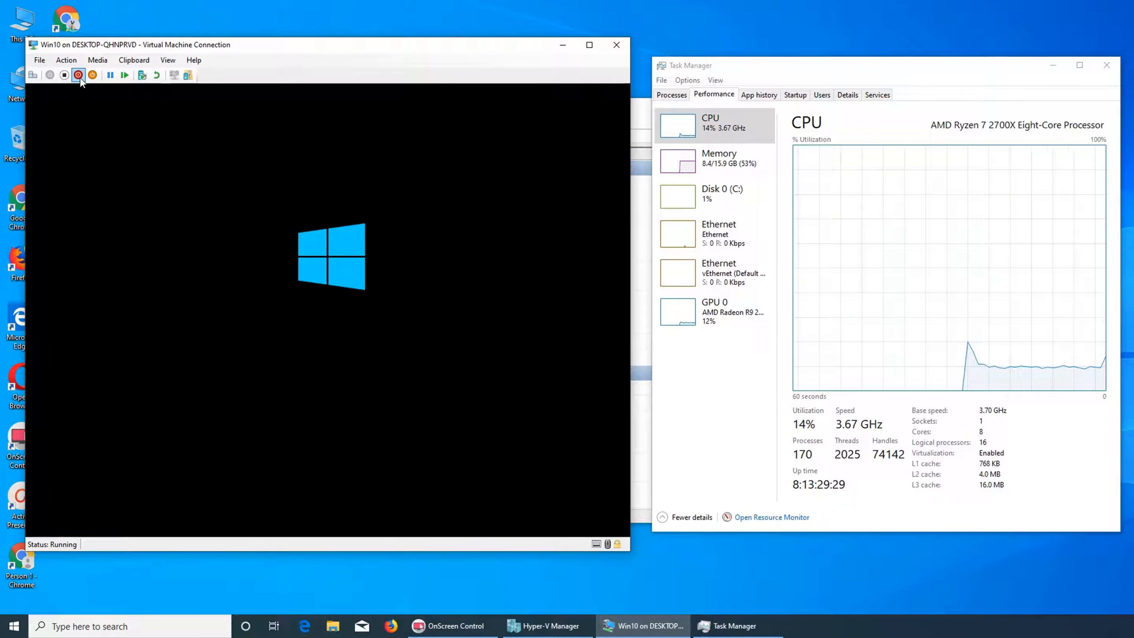
Try to shut down the Win10 virtual machine twice, dismissing the error dialogs.
{"action": "left_click", "coordinate": [78, 75]}
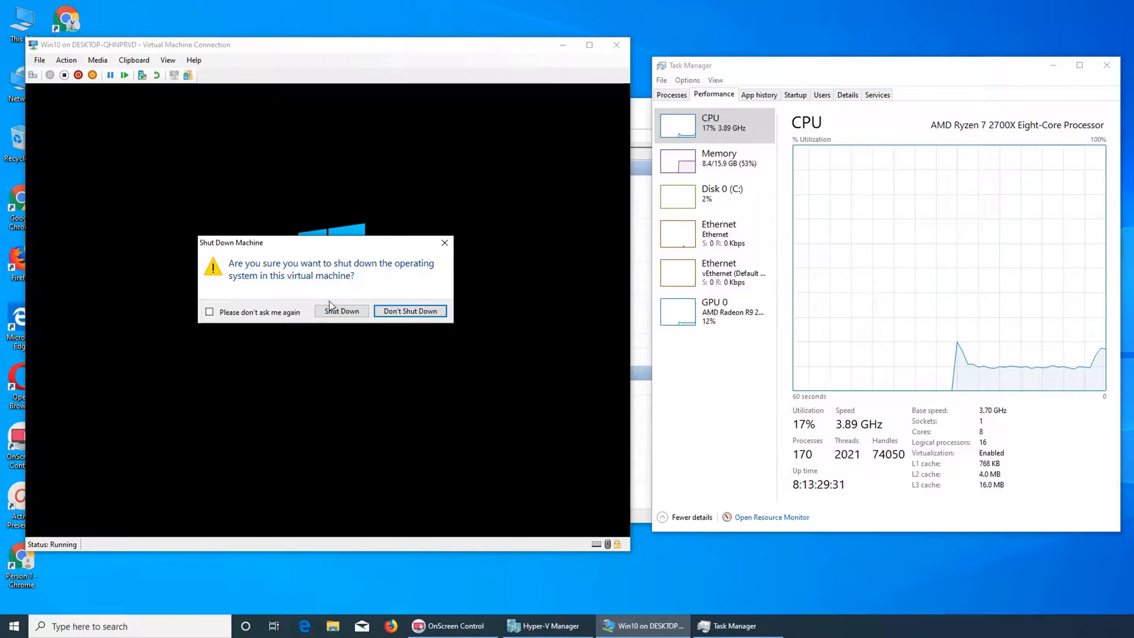
{"action": "left_click", "coordinate": [343, 311]}
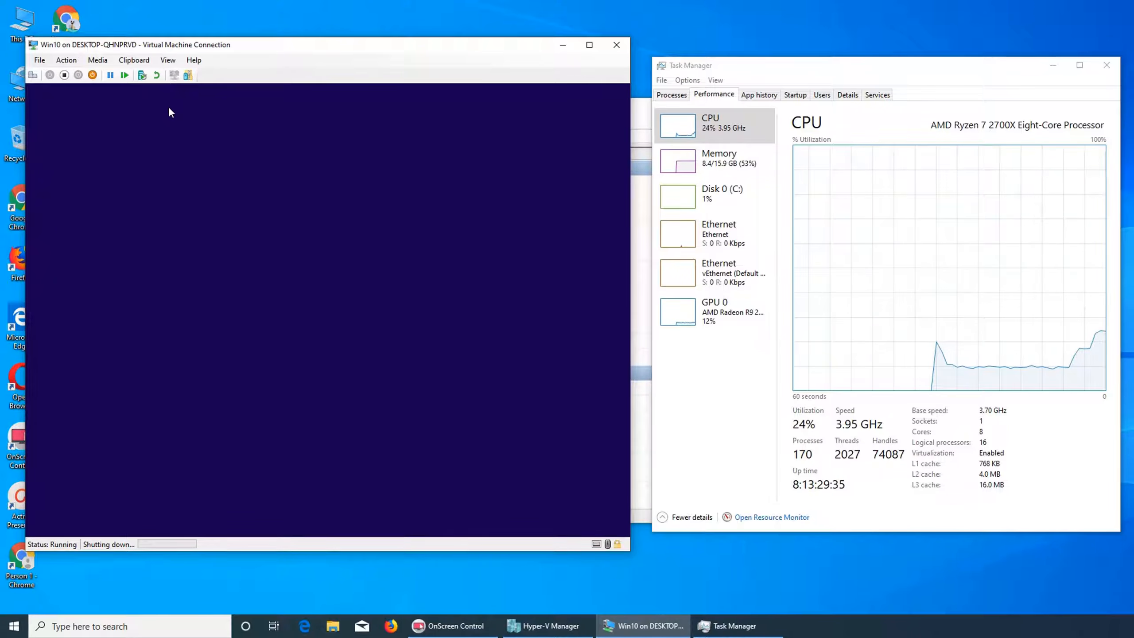
{"action": "left_click", "coordinate": [67, 75]}
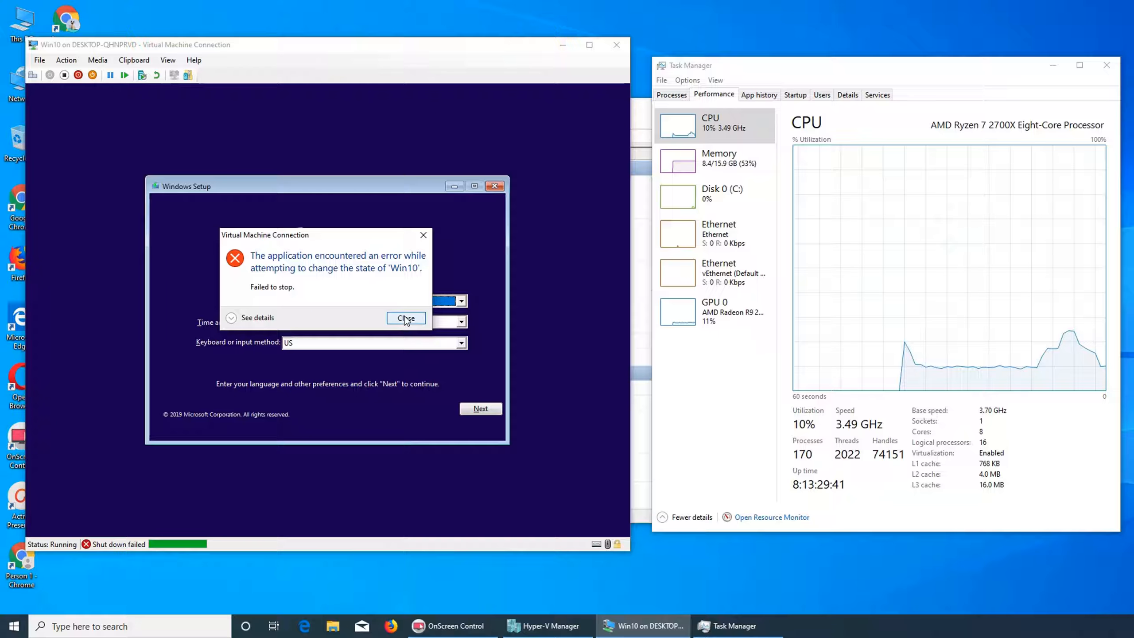
{"action": "left_click", "coordinate": [405, 318]}
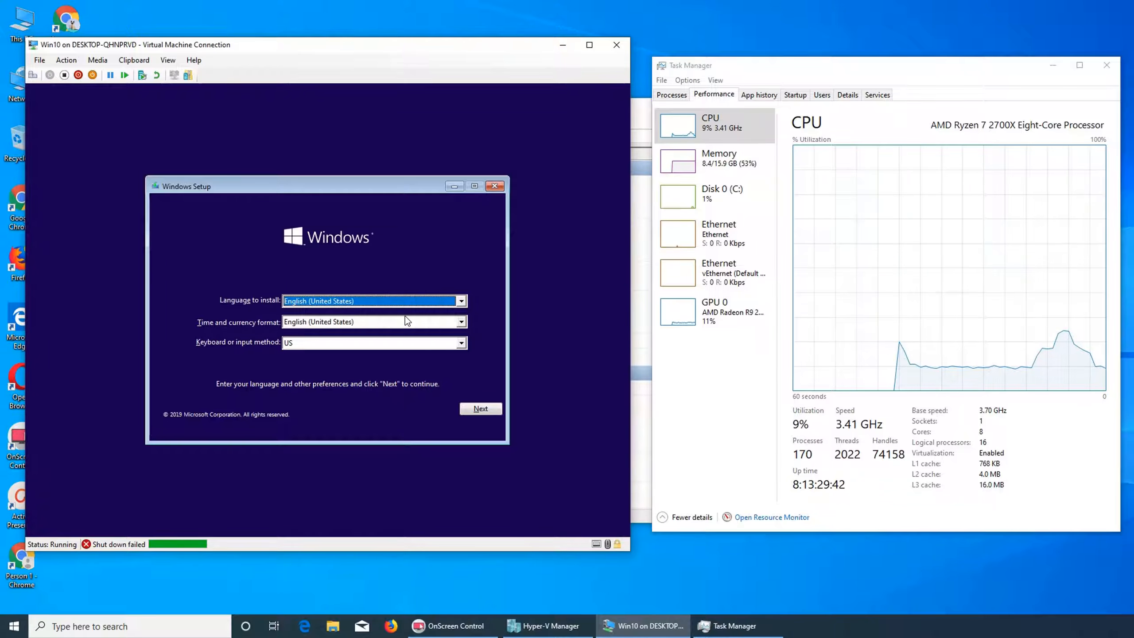
{"action": "left_click", "coordinate": [78, 74]}
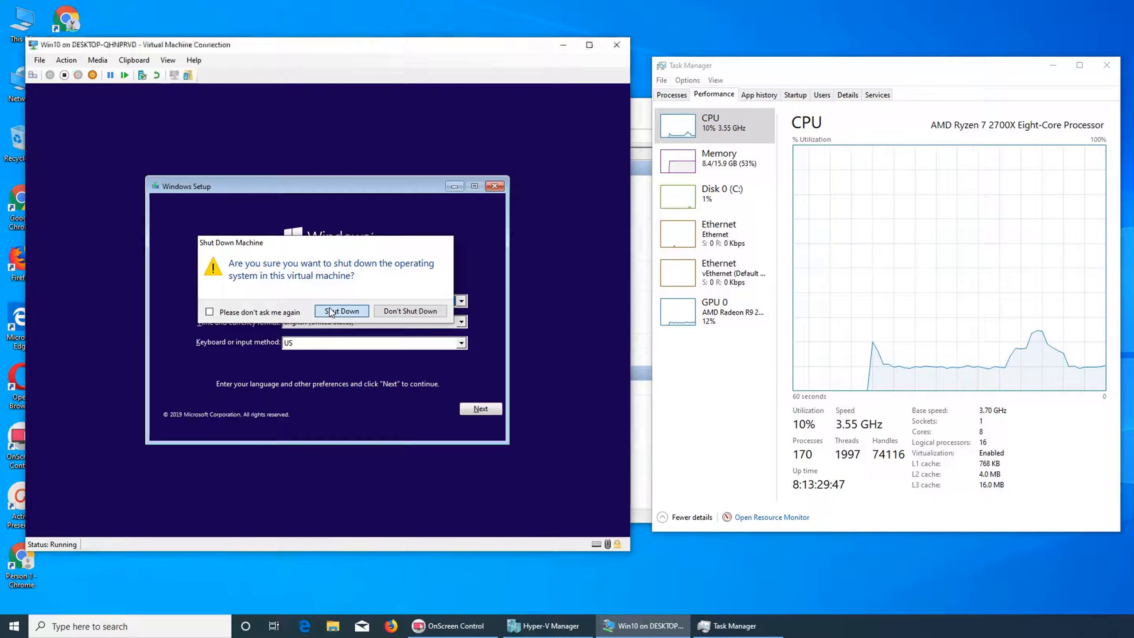
{"action": "left_click", "coordinate": [331, 311]}
{"action": "left_click", "coordinate": [405, 318]}
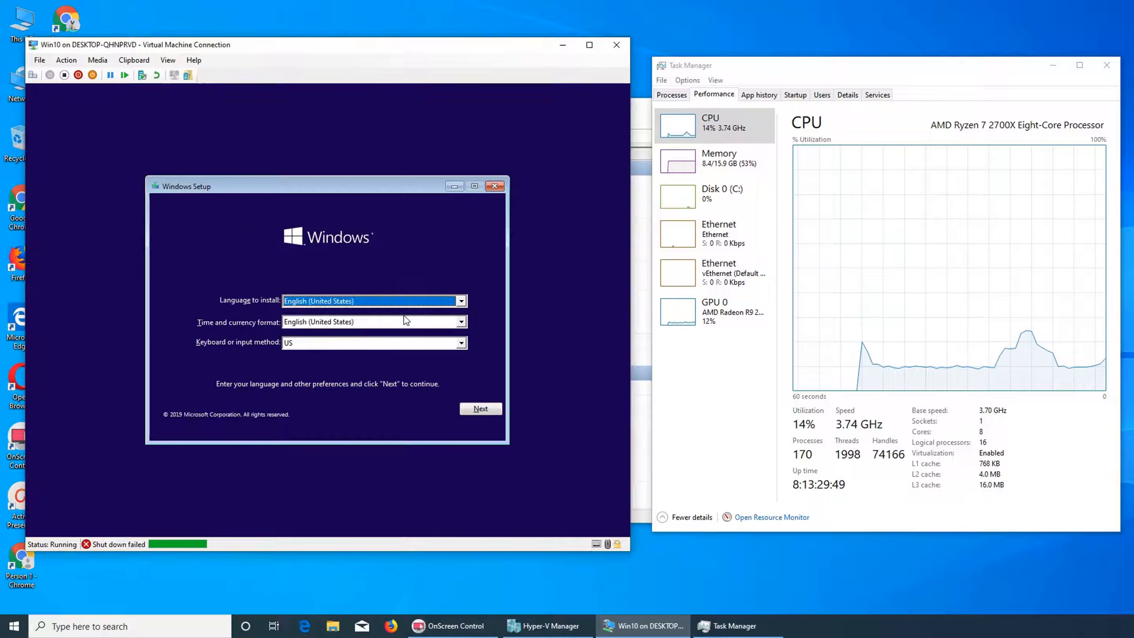
Turn off the Win10 virtual machine and close its connection window.
{"action": "left_click", "coordinate": [64, 74]}
{"action": "left_click", "coordinate": [352, 321]}
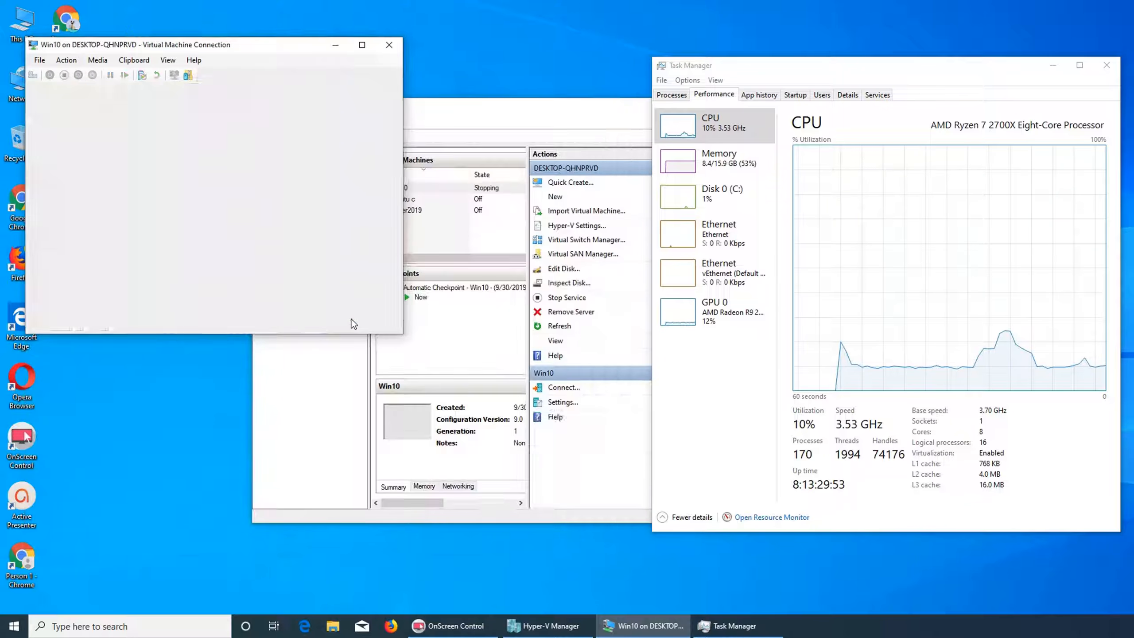
{"action": "left_click", "coordinate": [385, 48]}
Open the Win10 virtual machine's settings and set its number of virtual processors to 2.
{"action": "left_click", "coordinate": [416, 214]}
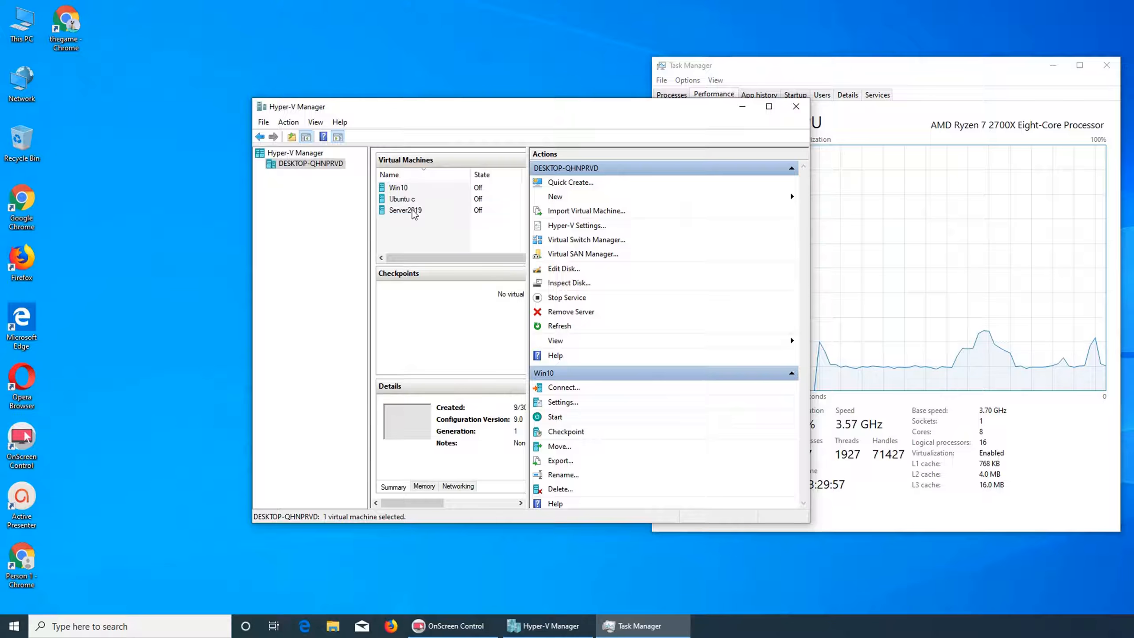
{"action": "left_click", "coordinate": [403, 189]}
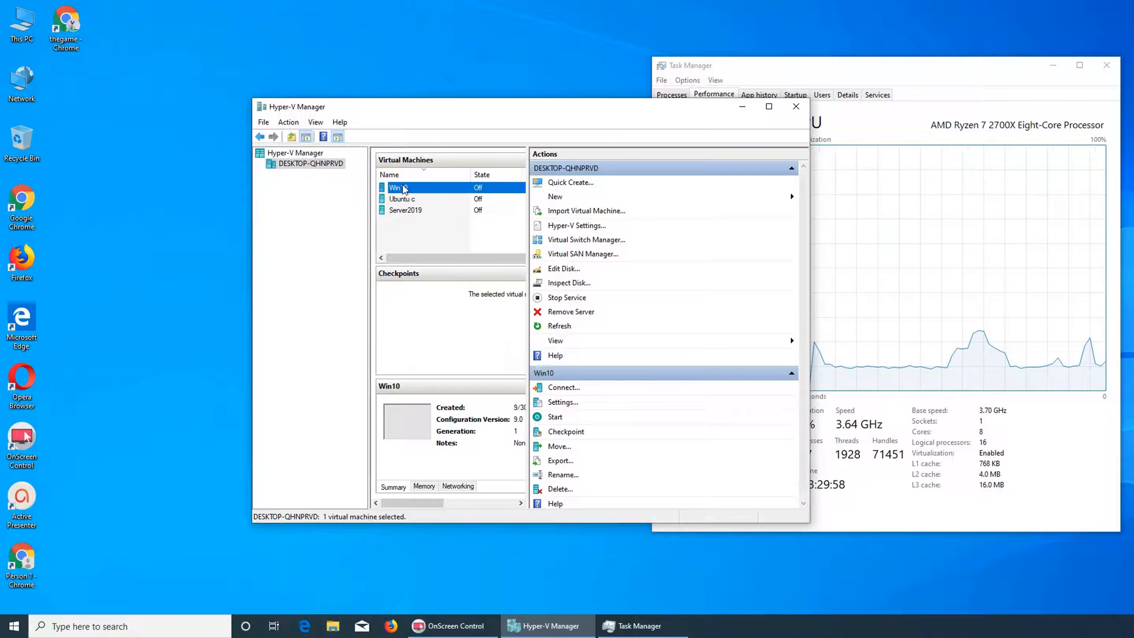
{"action": "left_click", "coordinate": [574, 403]}
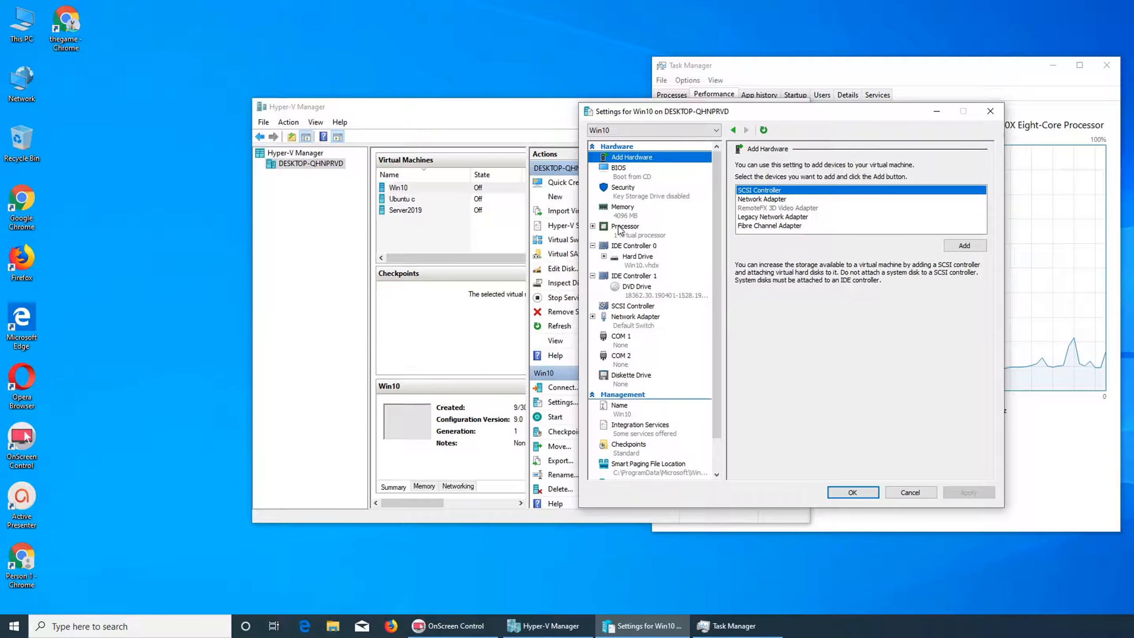
{"action": "left_click", "coordinate": [619, 230]}
{"action": "left_click", "coordinate": [869, 183]}
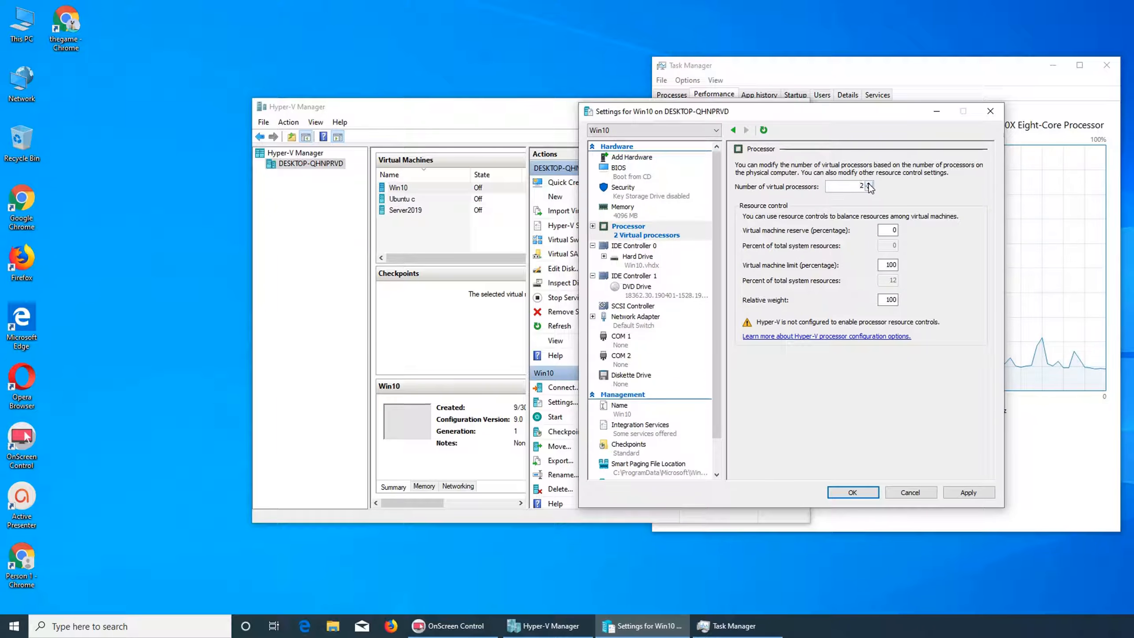
{"action": "left_click", "coordinate": [853, 492]}
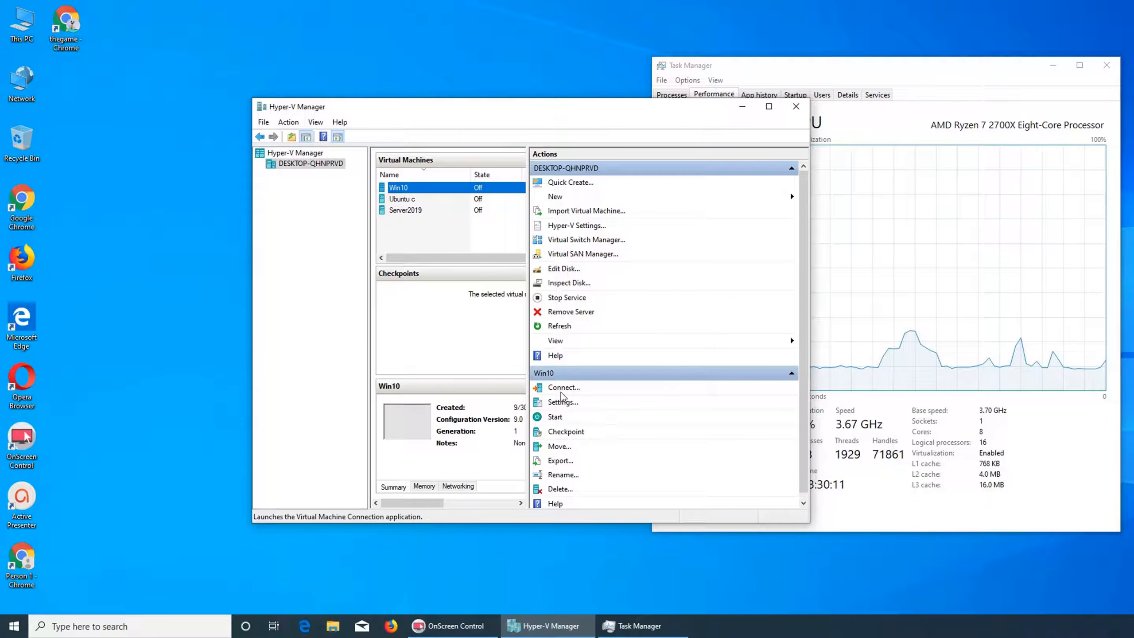
Reconnect to the Win10 virtual machine and arrange its connection window beside Hyper-V Manager.
{"action": "left_click", "coordinate": [561, 388]}
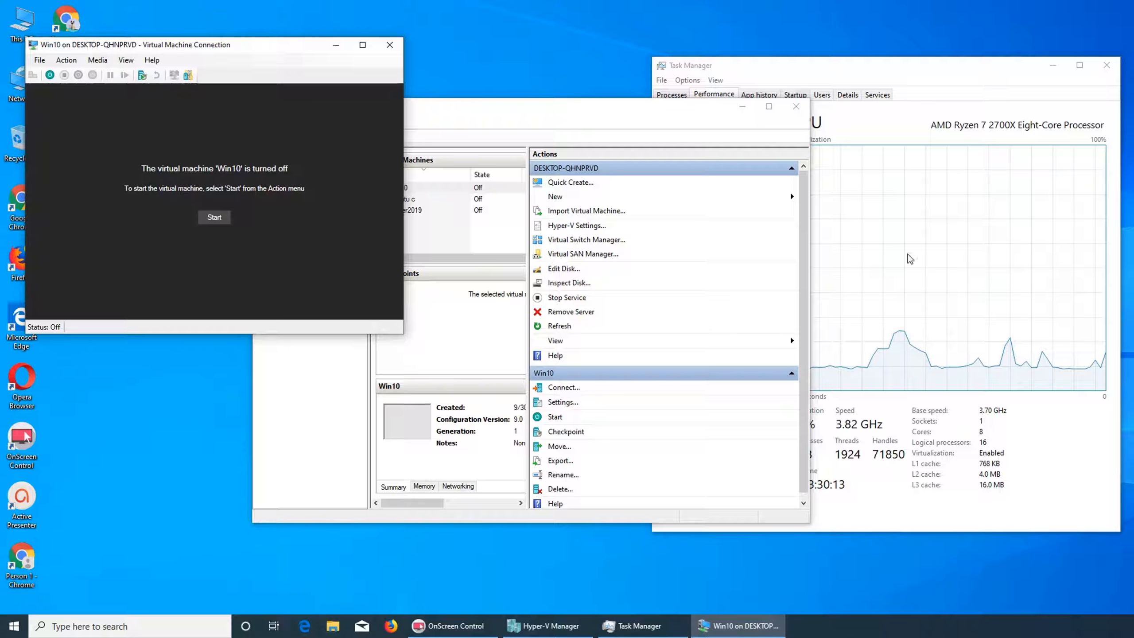
{"action": "left_click_drag", "start_coordinate": [655, 108], "coordinate": [483, 135]}
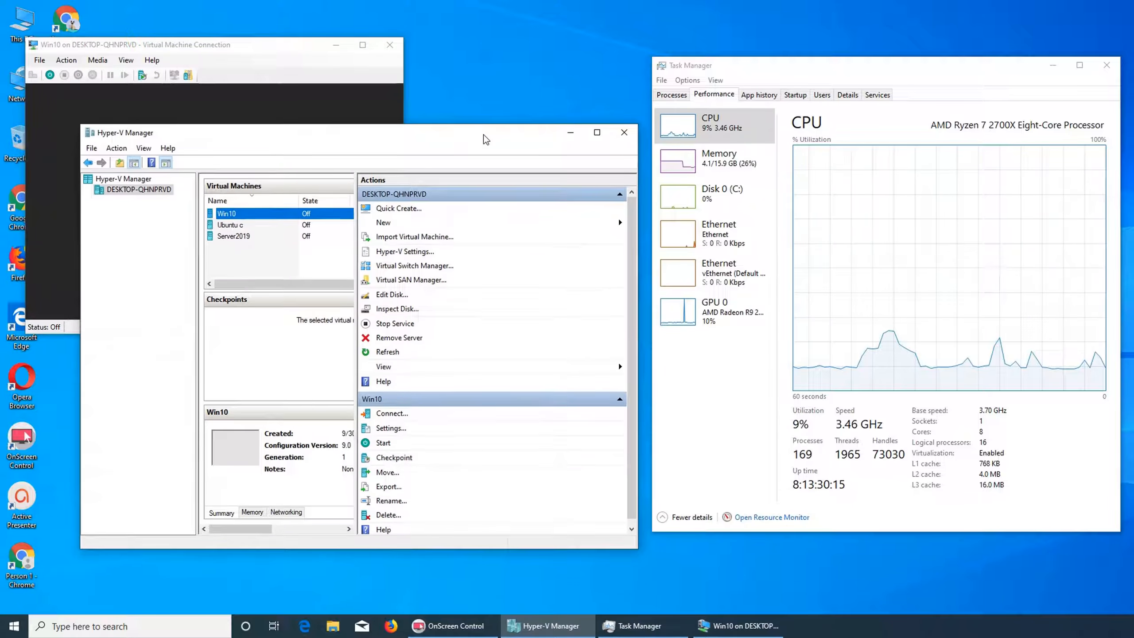
{"action": "left_click", "coordinate": [284, 52]}
{"action": "left_click_drag", "start_coordinate": [284, 51], "coordinate": [377, 62]}
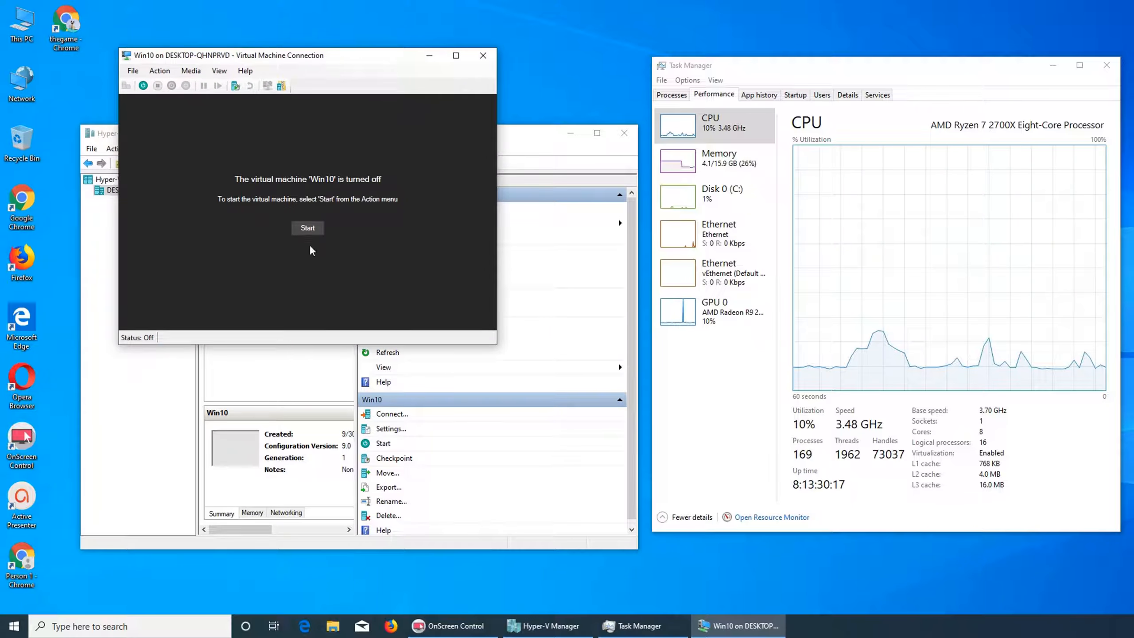
Start the Win10 virtual machine, keep the default language settings, and launch the Windows 10 installation.
{"action": "left_click", "coordinate": [307, 228]}
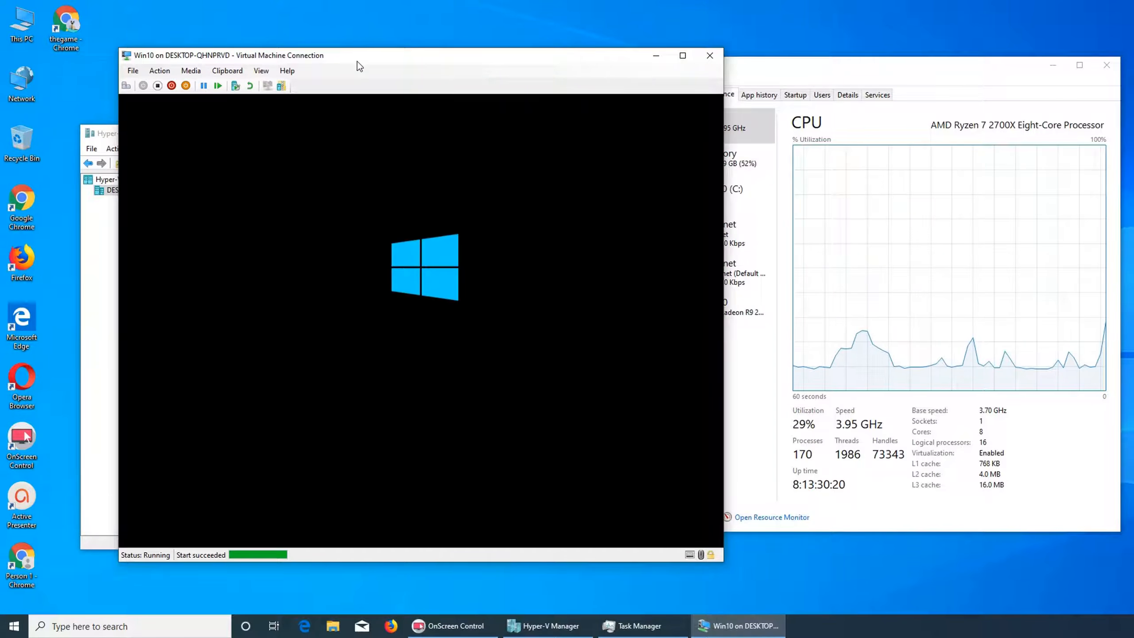
{"action": "left_click_drag", "start_coordinate": [357, 63], "coordinate": [275, 51]}
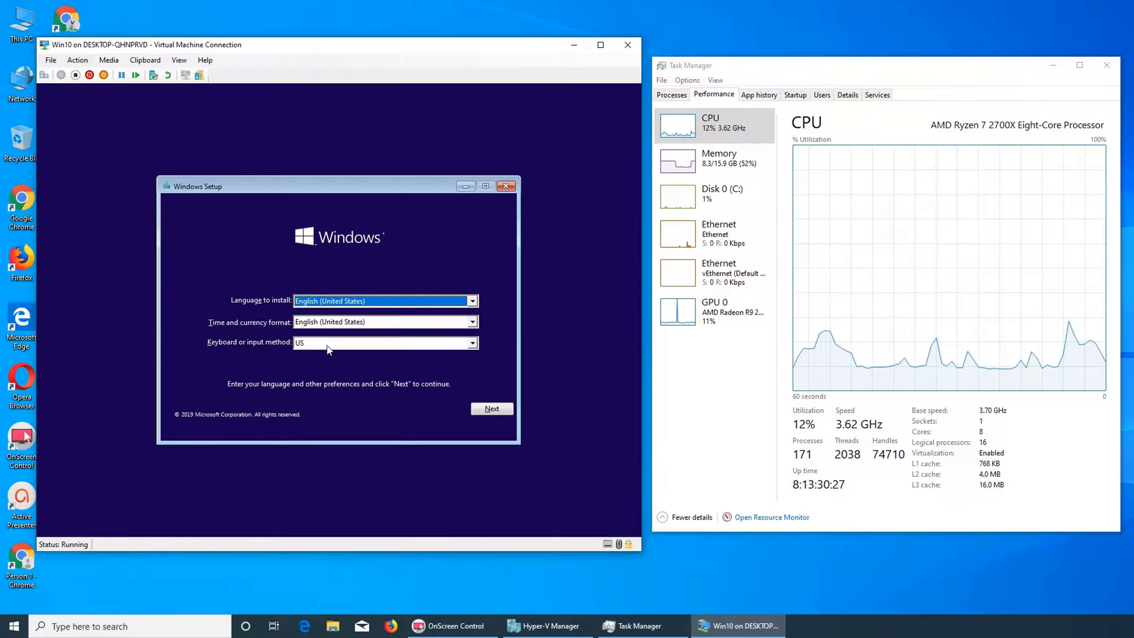
{"action": "left_click", "coordinate": [488, 408]}
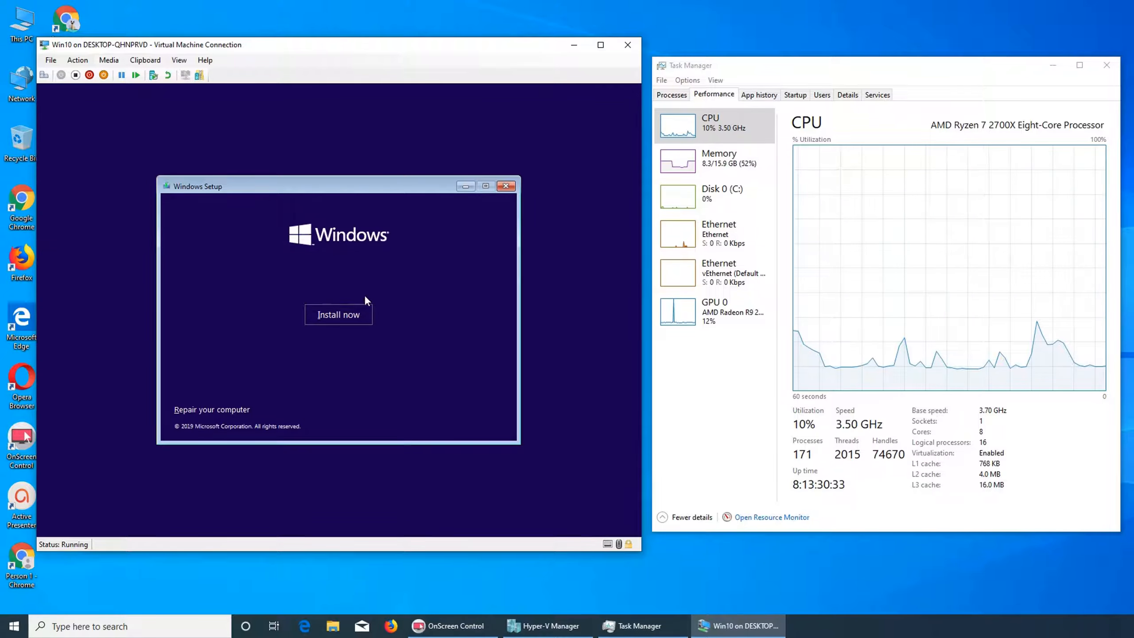
{"action": "left_click", "coordinate": [358, 312]}
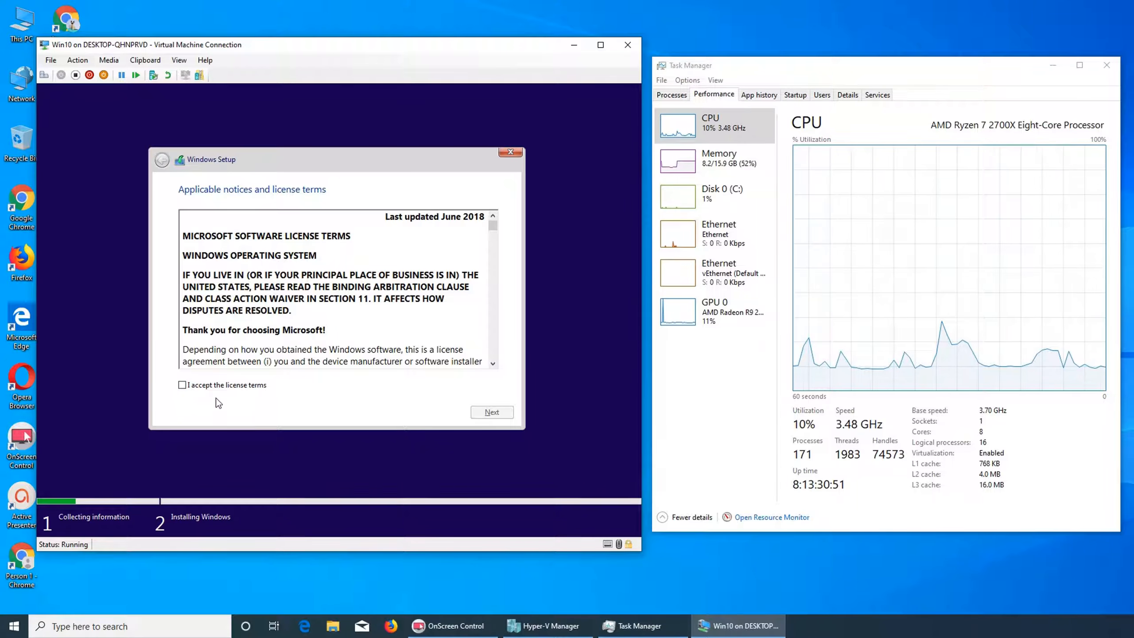
Accept the license terms and choose a custom installation onto Drive 0 Unallocated Space.
{"action": "left_click", "coordinate": [209, 384]}
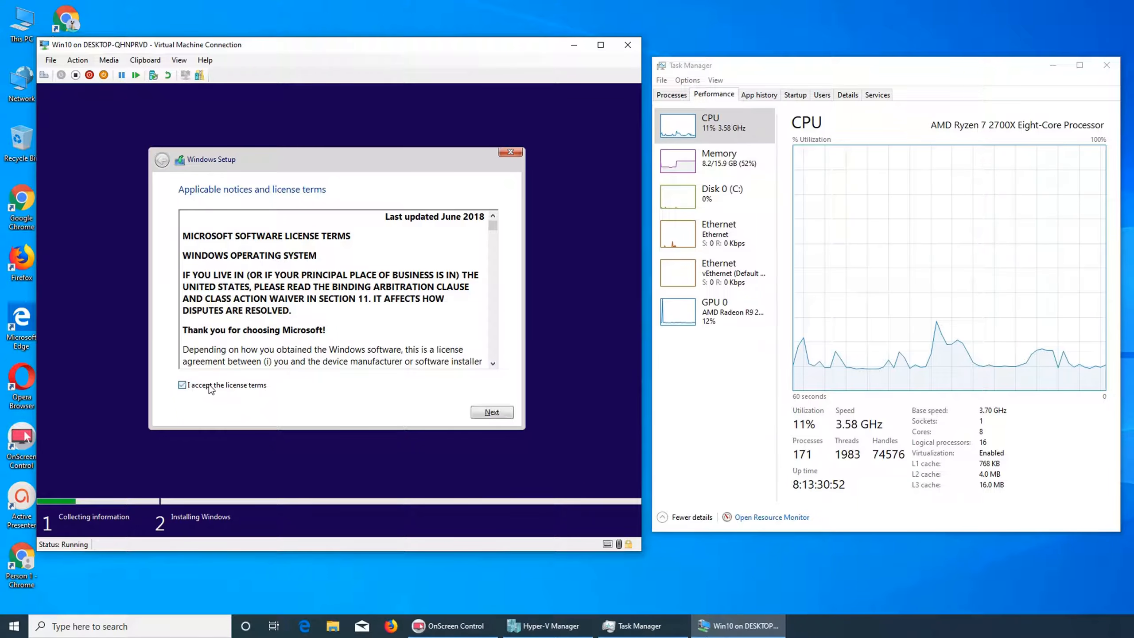
{"action": "left_click", "coordinate": [486, 412]}
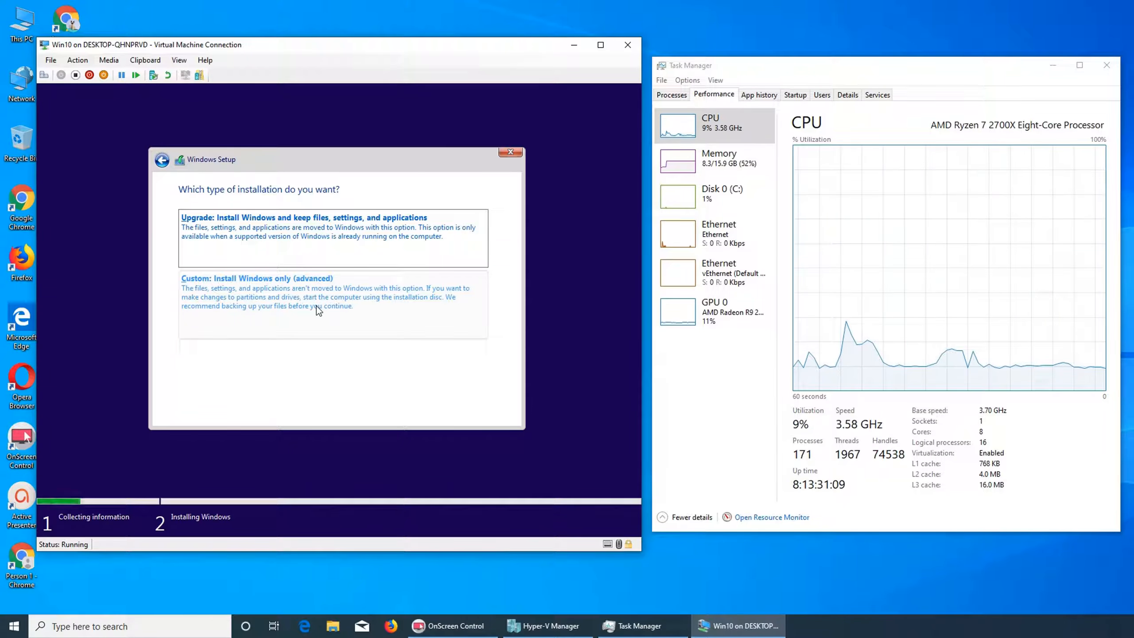
{"action": "left_click", "coordinate": [192, 309]}
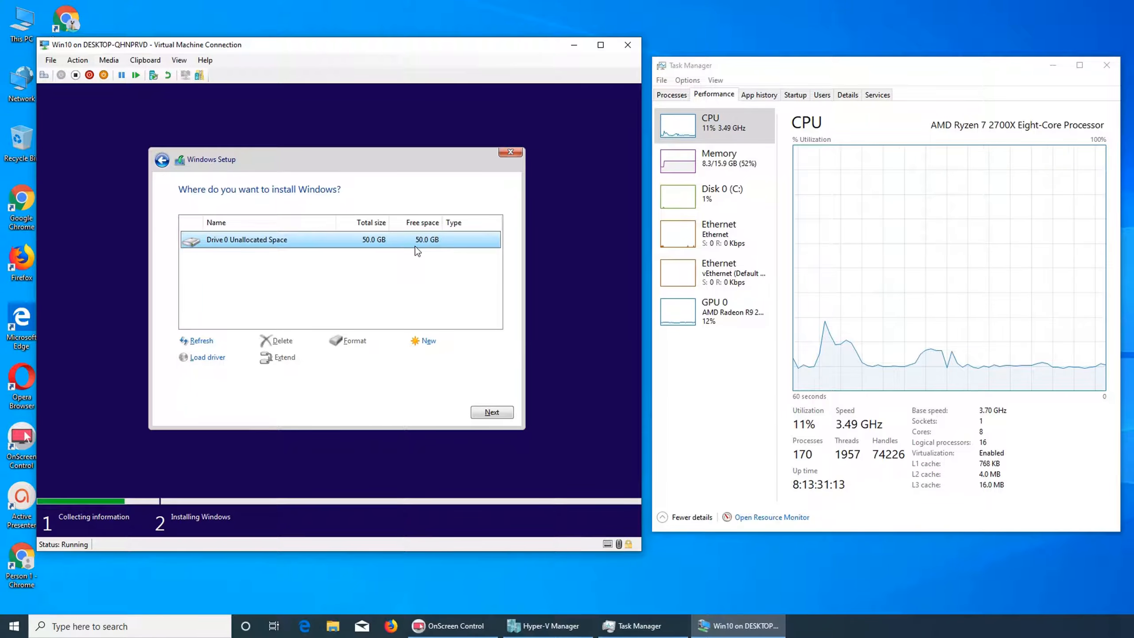
{"action": "left_click", "coordinate": [489, 417]}
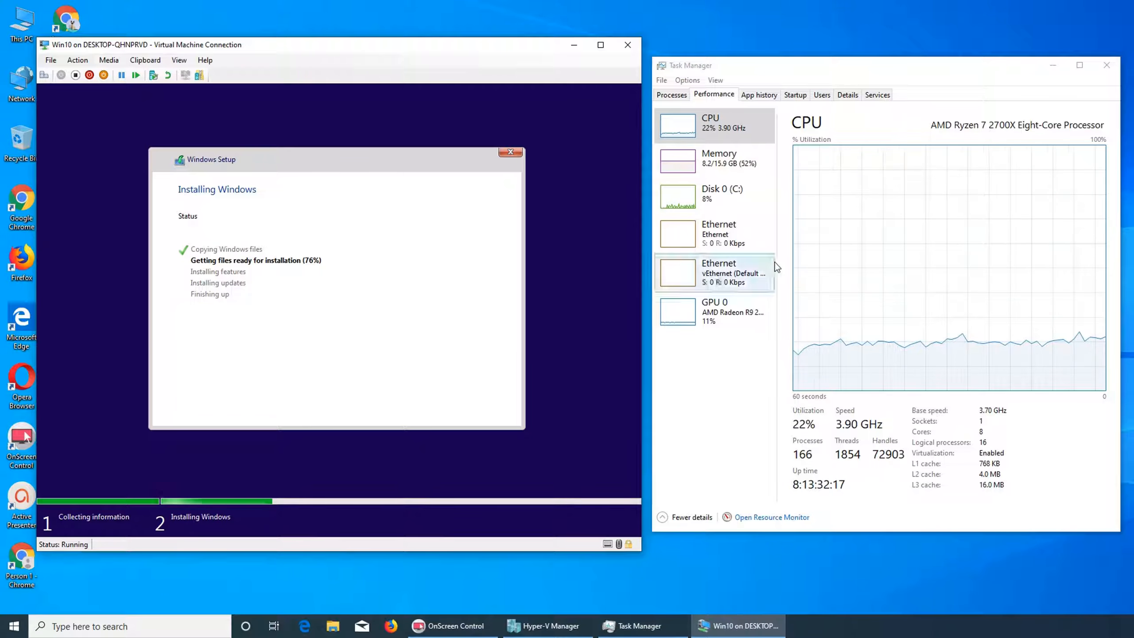
Open Resource Monitor from Task Manager to examine host resource usage during the installation, then close it.
{"action": "mouse_move", "coordinate": [778, 262]}
{"action": "left_mouse_down"}
{"action": "mouse_move", "coordinate": [808, 260]}
{"action": "mouse_move", "coordinate": [777, 266]}
{"action": "left_mouse_up"}
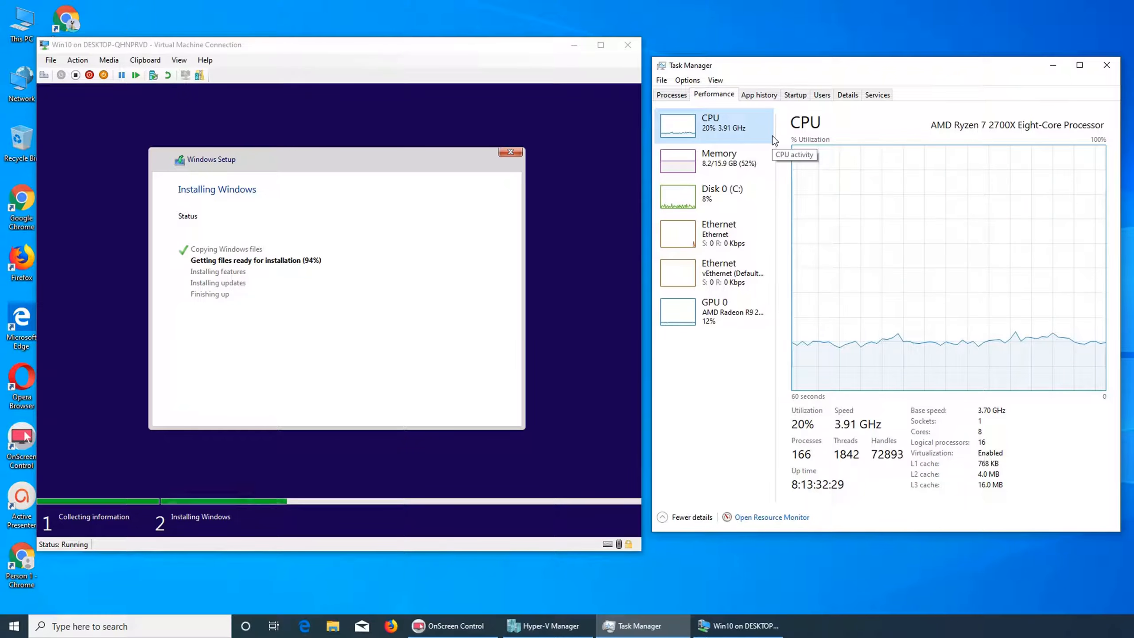
{"action": "left_click", "coordinate": [763, 518]}
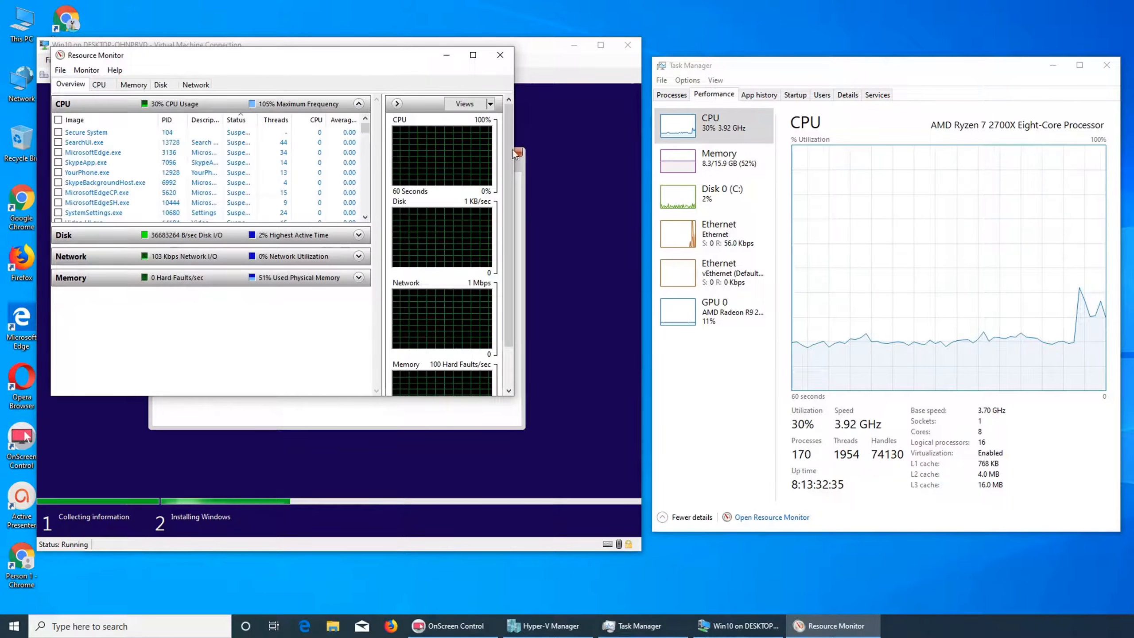
{"action": "left_click_drag", "start_coordinate": [512, 238], "coordinate": [467, 184]}
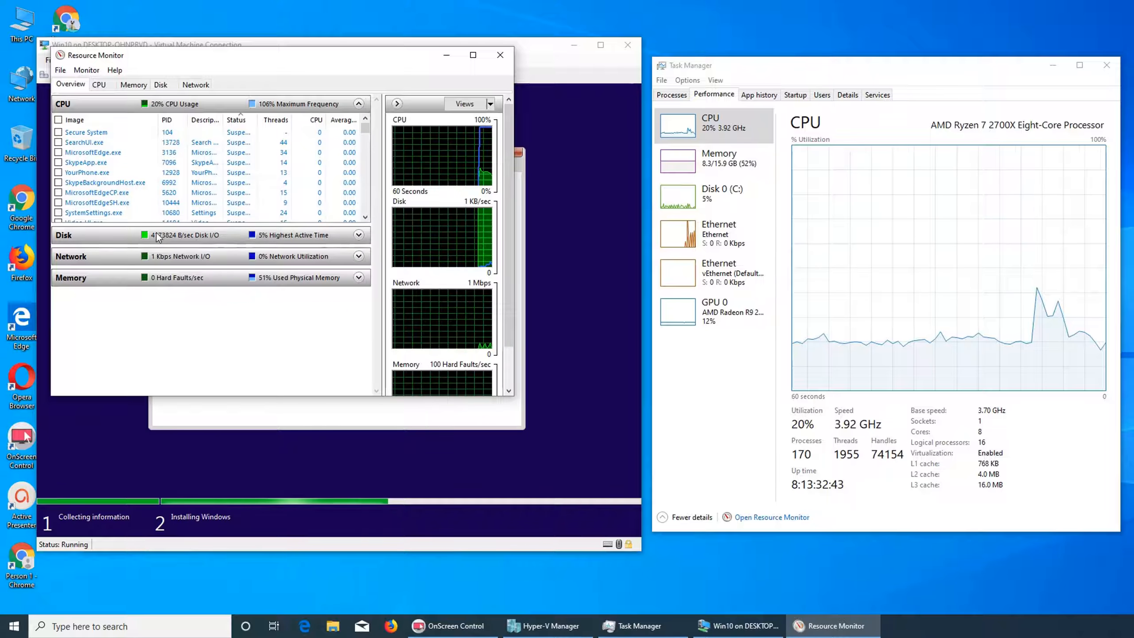
{"action": "left_click", "coordinate": [501, 55]}
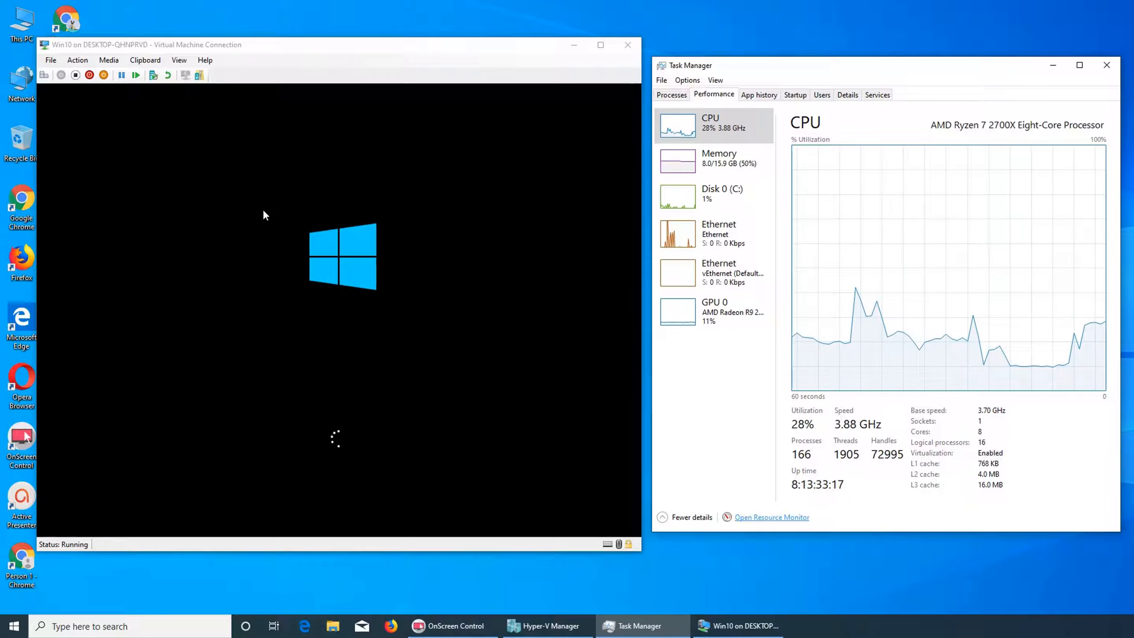
{"action": "left_click", "coordinate": [101, 62]}
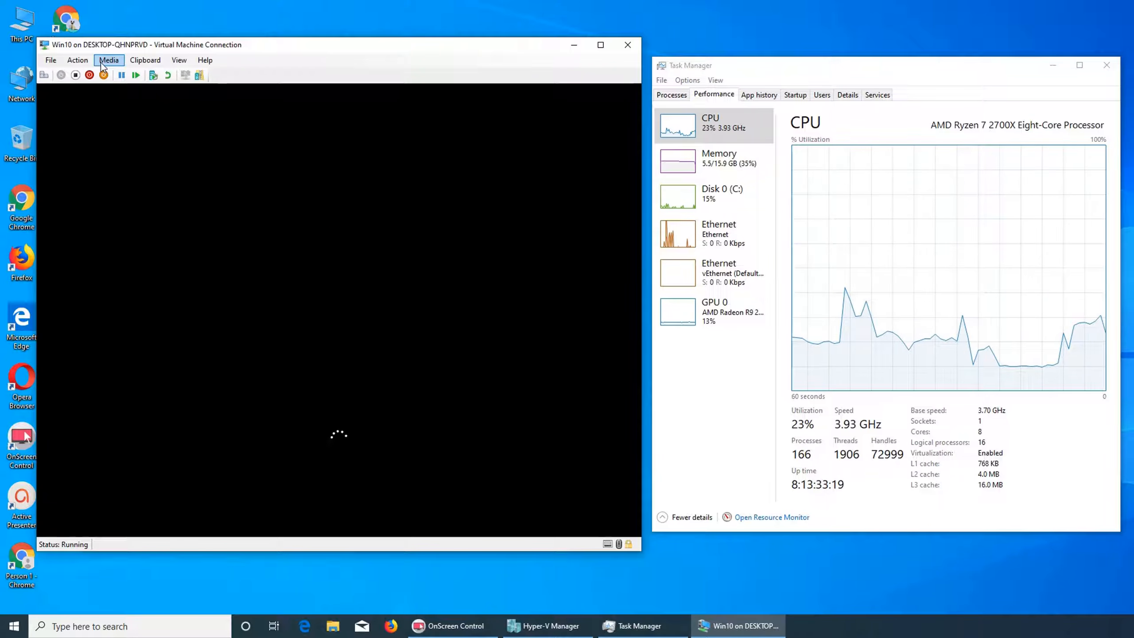
{"action": "left_click", "coordinate": [108, 65]}
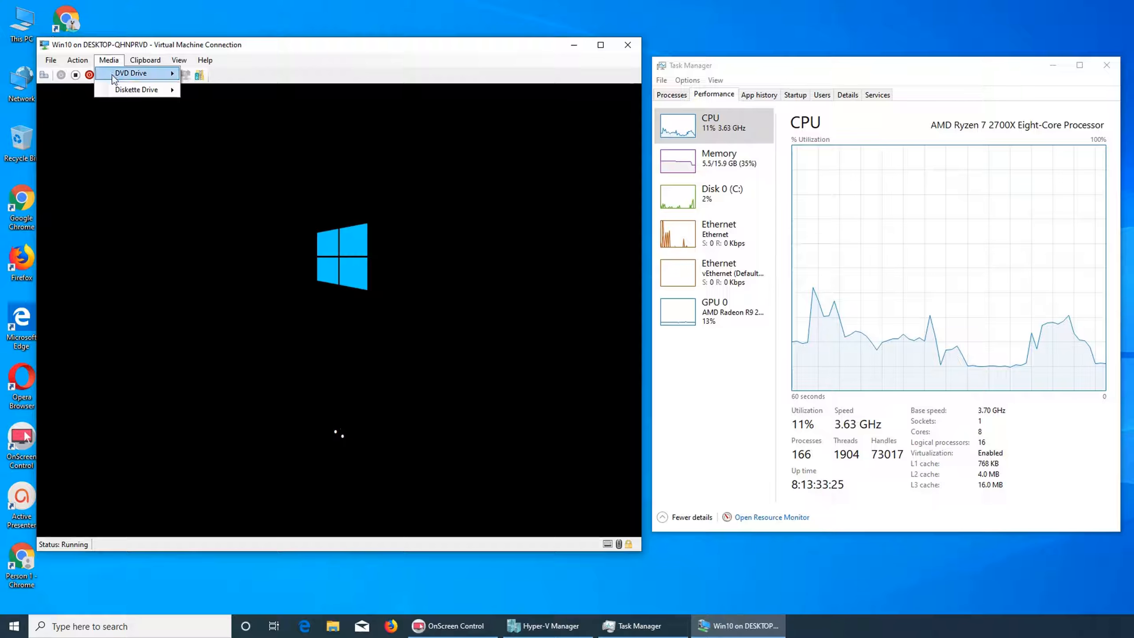
{"action": "mouse_move", "coordinate": [112, 74]}
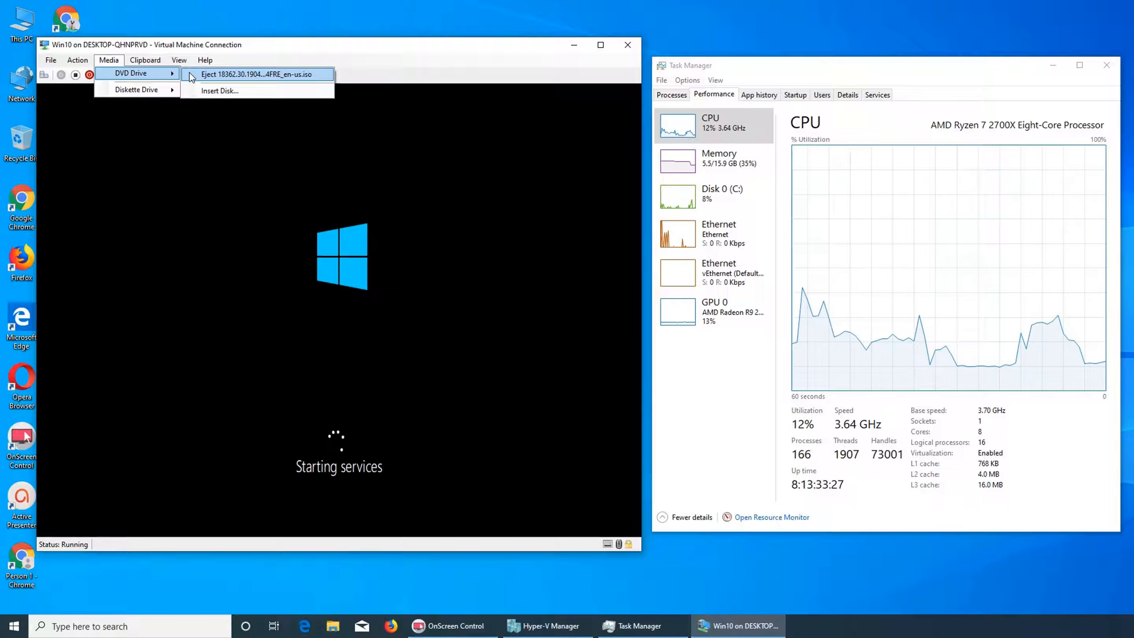
{"action": "mouse_move", "coordinate": [205, 64]}
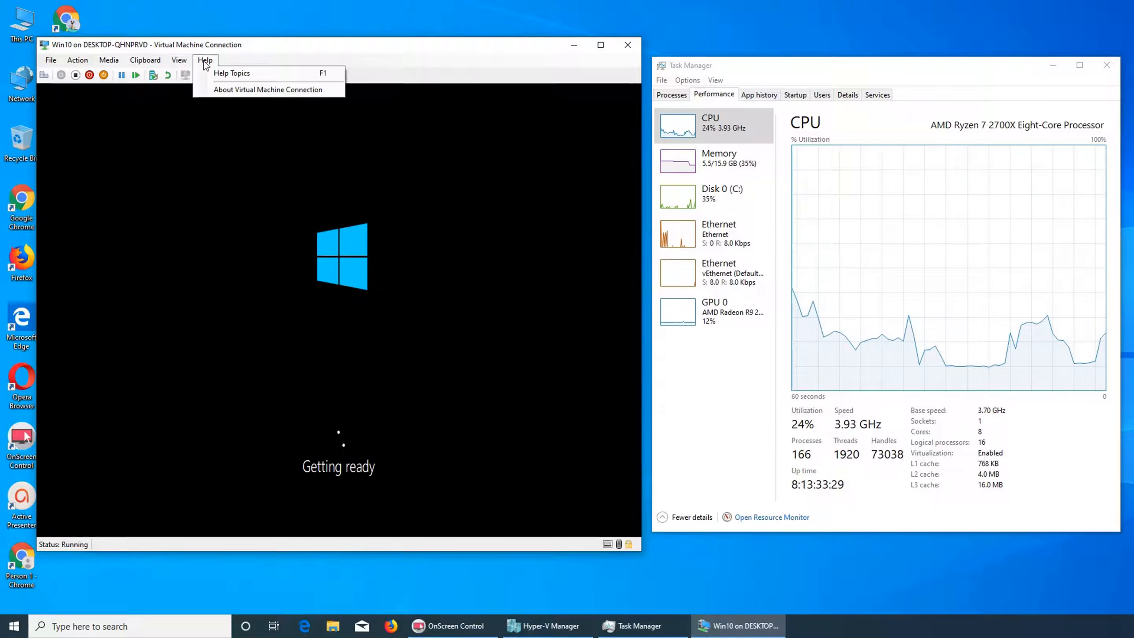
{"action": "left_click", "coordinate": [224, 45]}
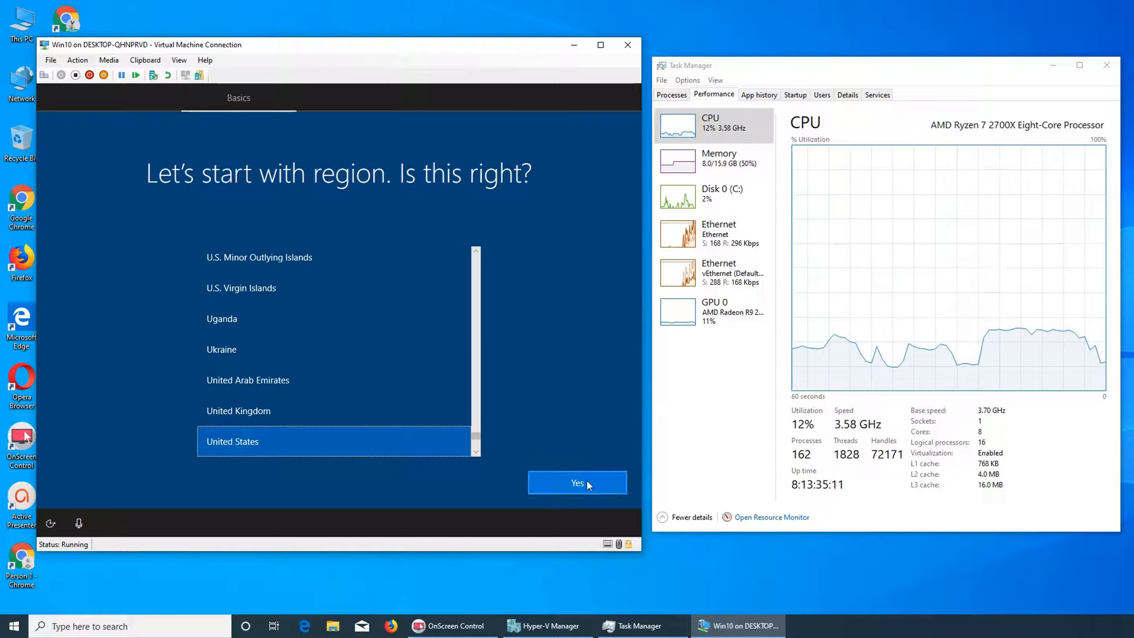
Confirm United States as the region and US as the keyboard layout, skipping a second keyboard layout.
{"action": "left_click", "coordinate": [601, 45]}
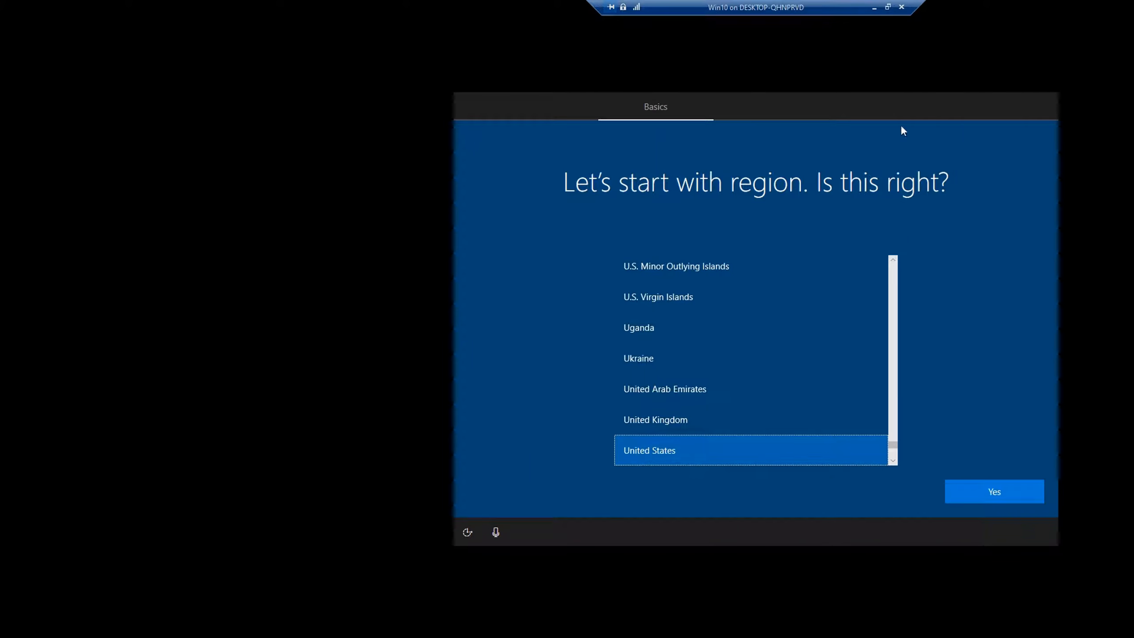
{"action": "left_click", "coordinate": [887, 7]}
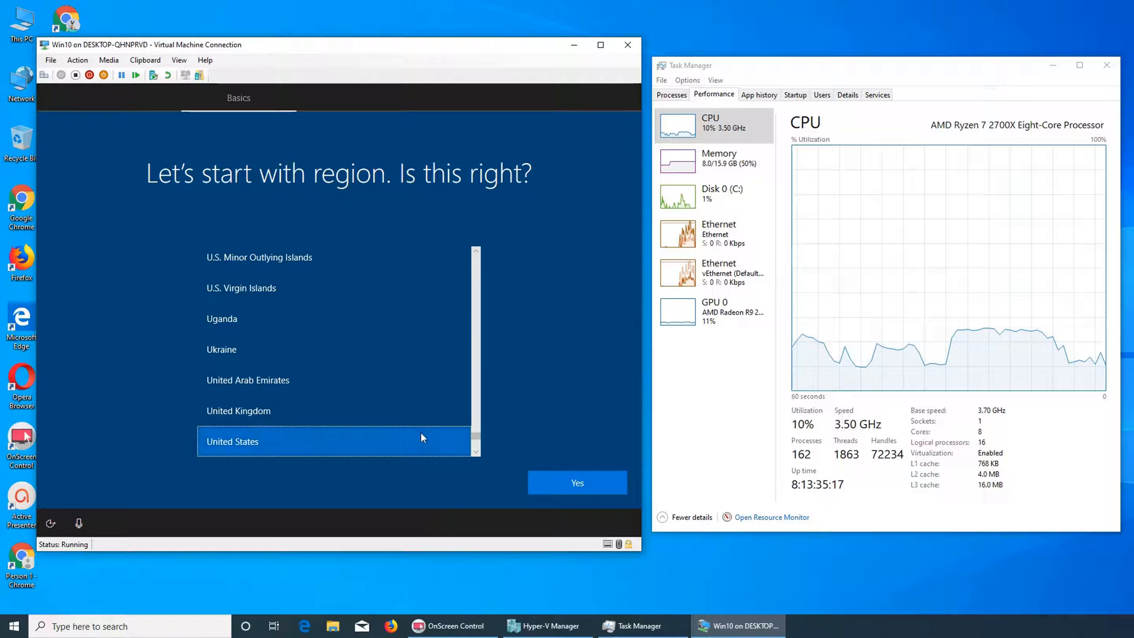
{"action": "left_click", "coordinate": [592, 487]}
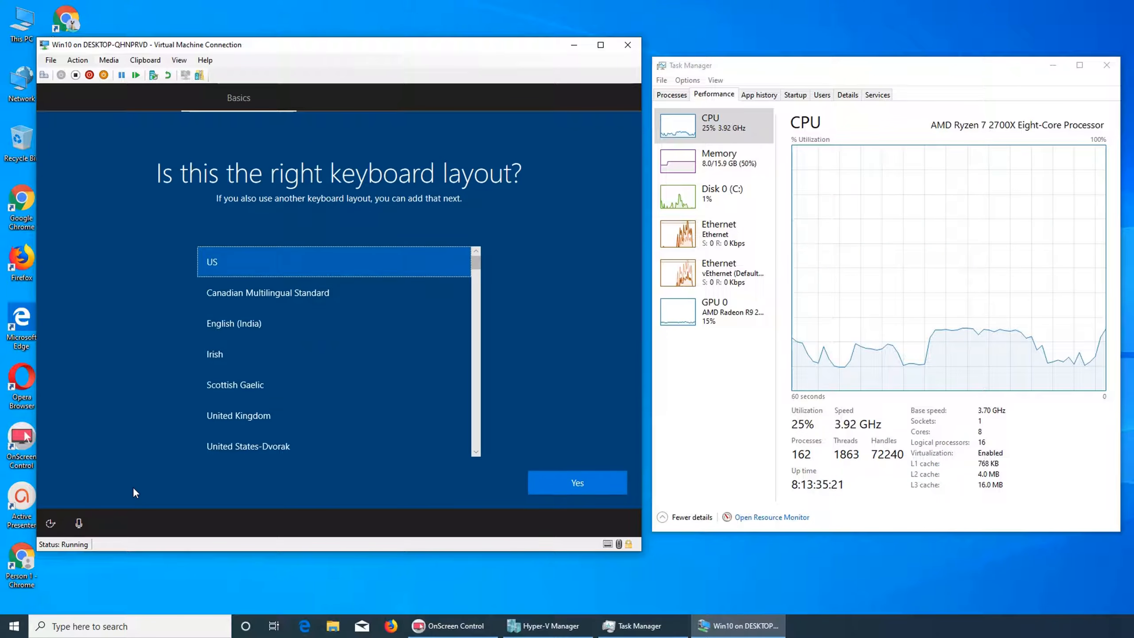
{"action": "left_click", "coordinate": [602, 483]}
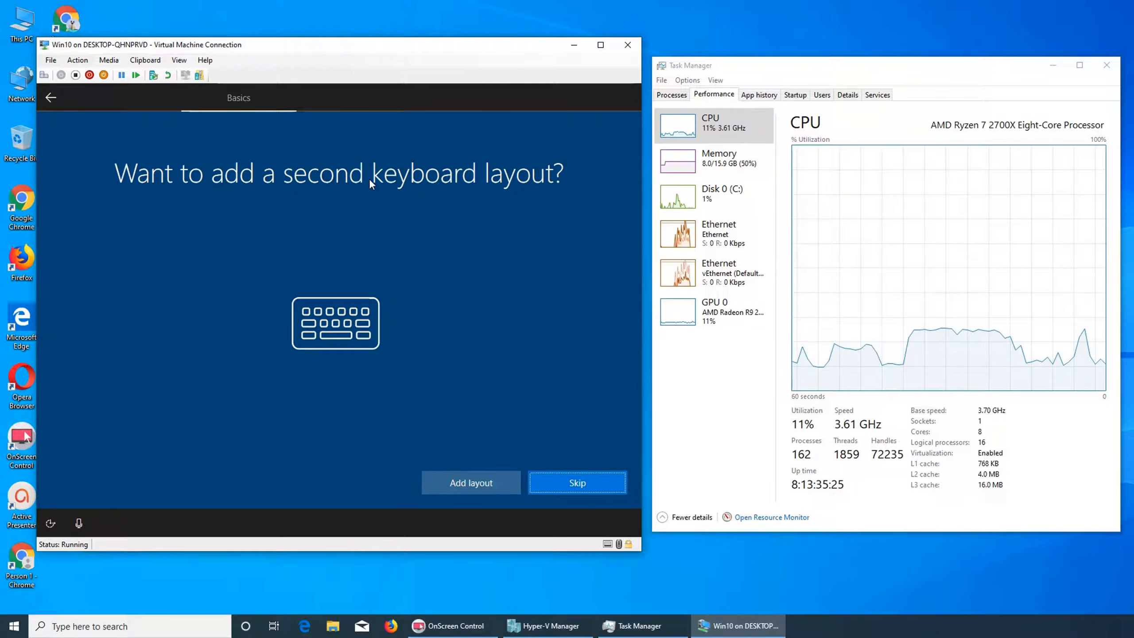
{"action": "left_click", "coordinate": [570, 485]}
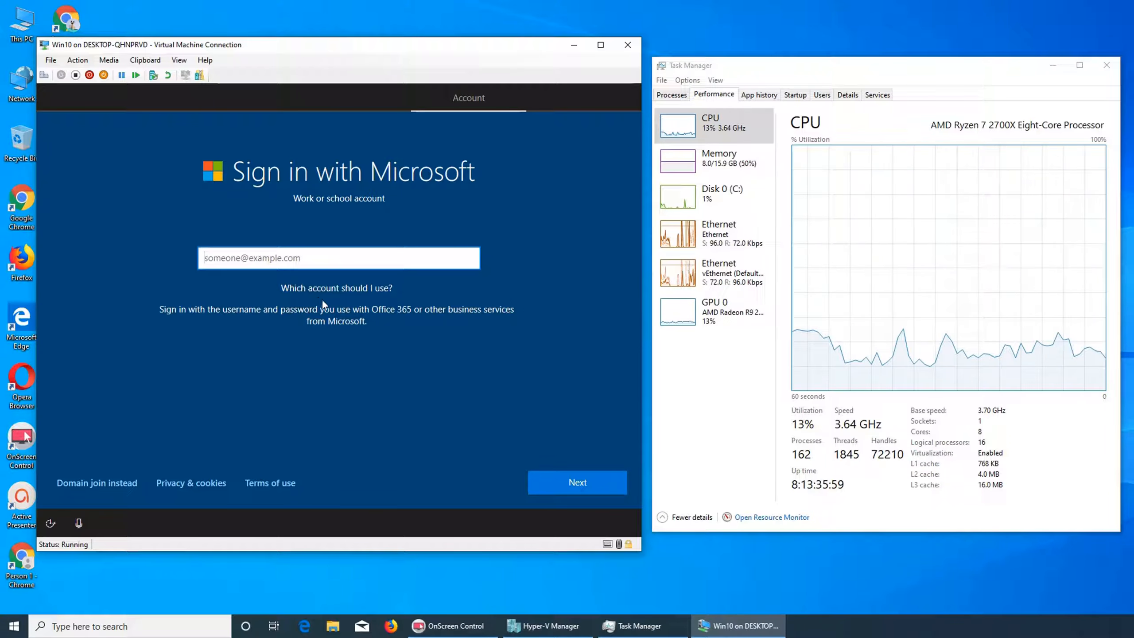
Try to continue past the Microsoft sign-in page with the e-mail field left empty.
{"action": "left_click", "coordinate": [318, 288]}
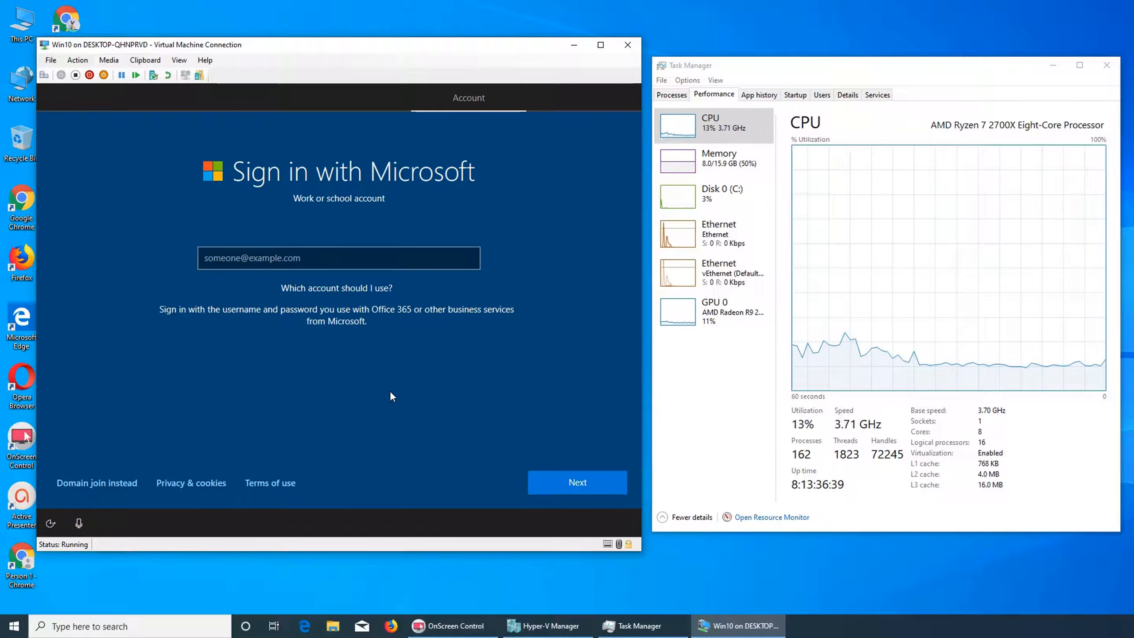
{"action": "left_click", "coordinate": [355, 255]}
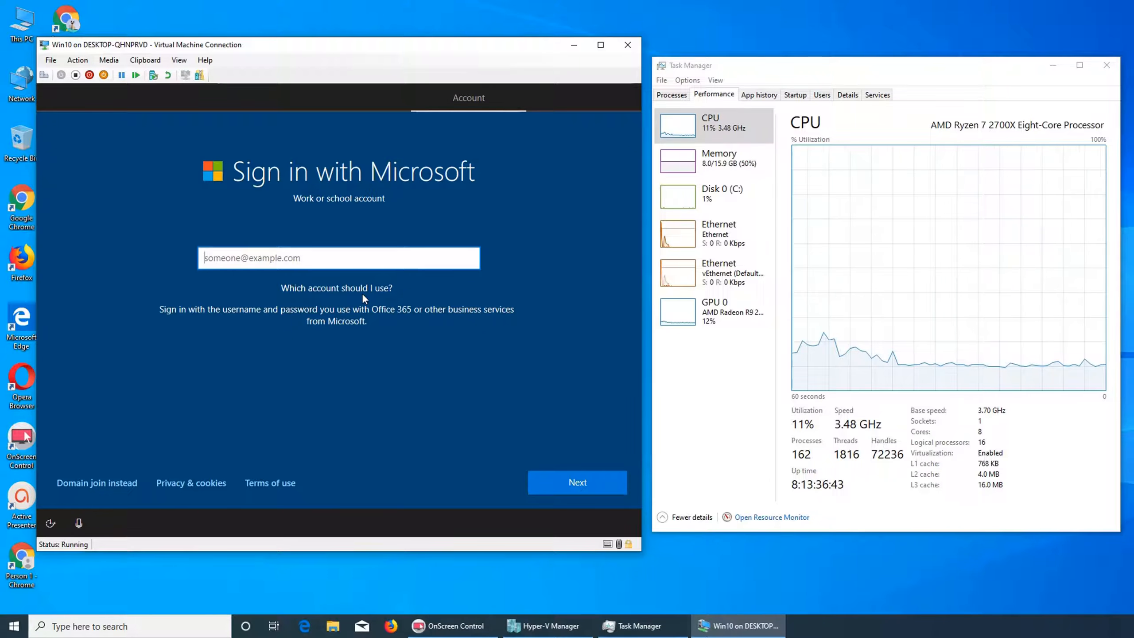
{"action": "left_click", "coordinate": [587, 481]}
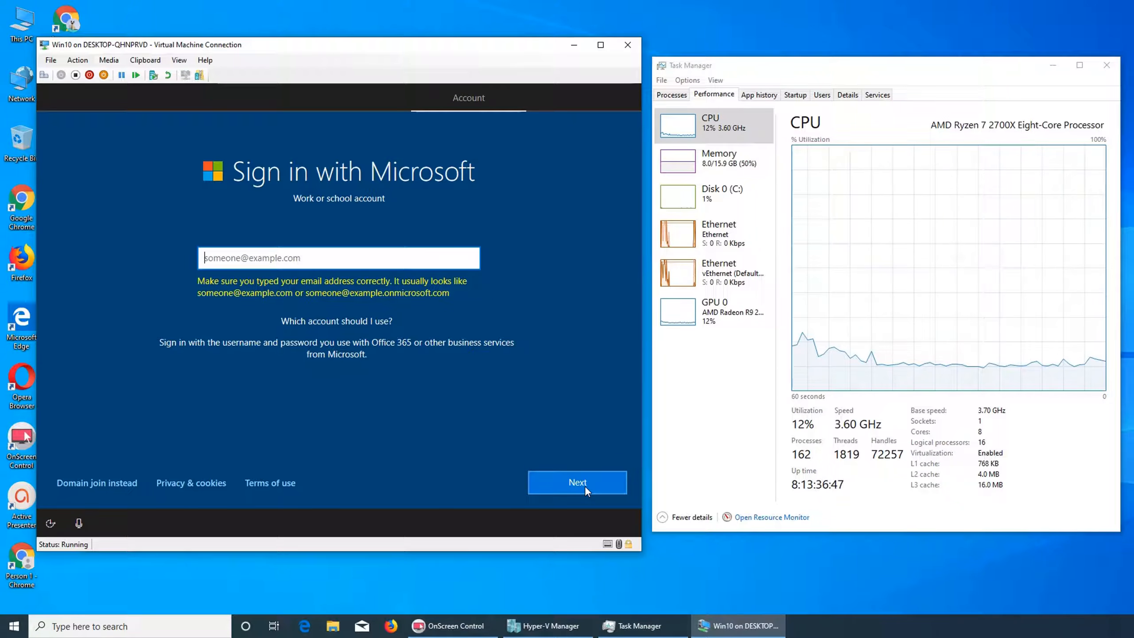
{"action": "left_click", "coordinate": [599, 49]}
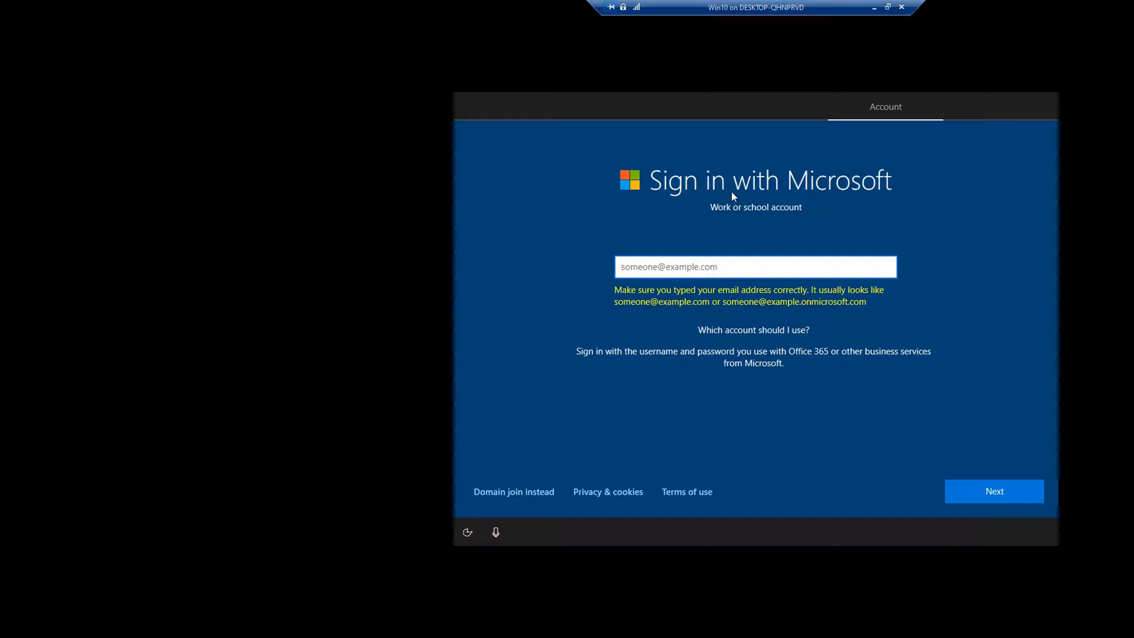
{"action": "left_click", "coordinate": [806, 177]}
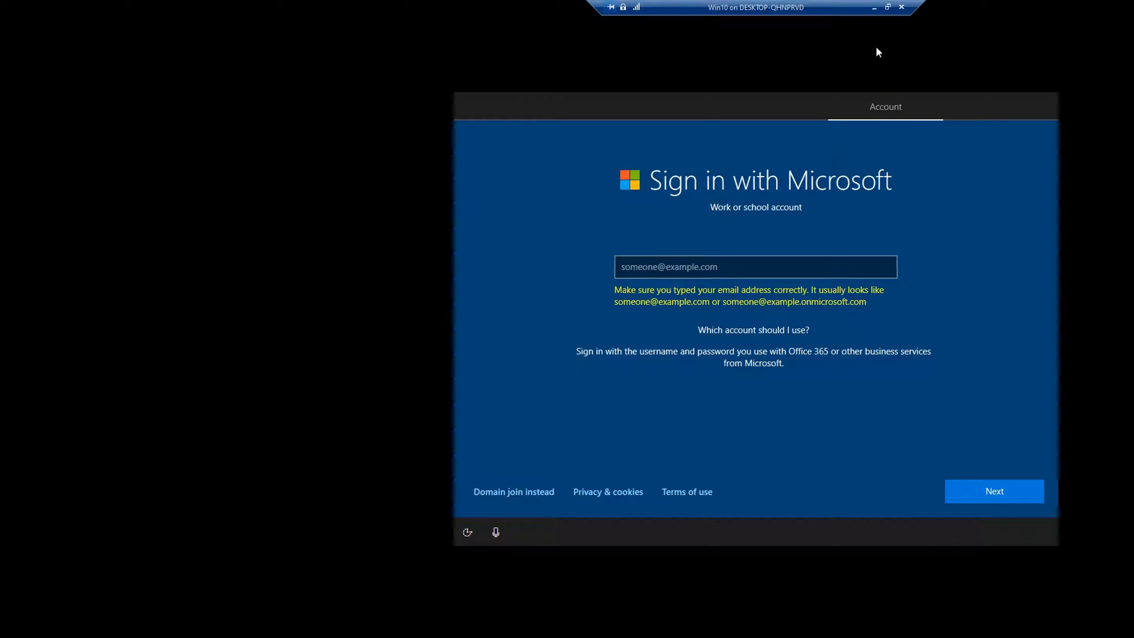
{"action": "left_click", "coordinate": [888, 7]}
Switch to domain join instead to set up a local account, enter the user's name, and continue.
{"action": "left_click", "coordinate": [119, 482]}
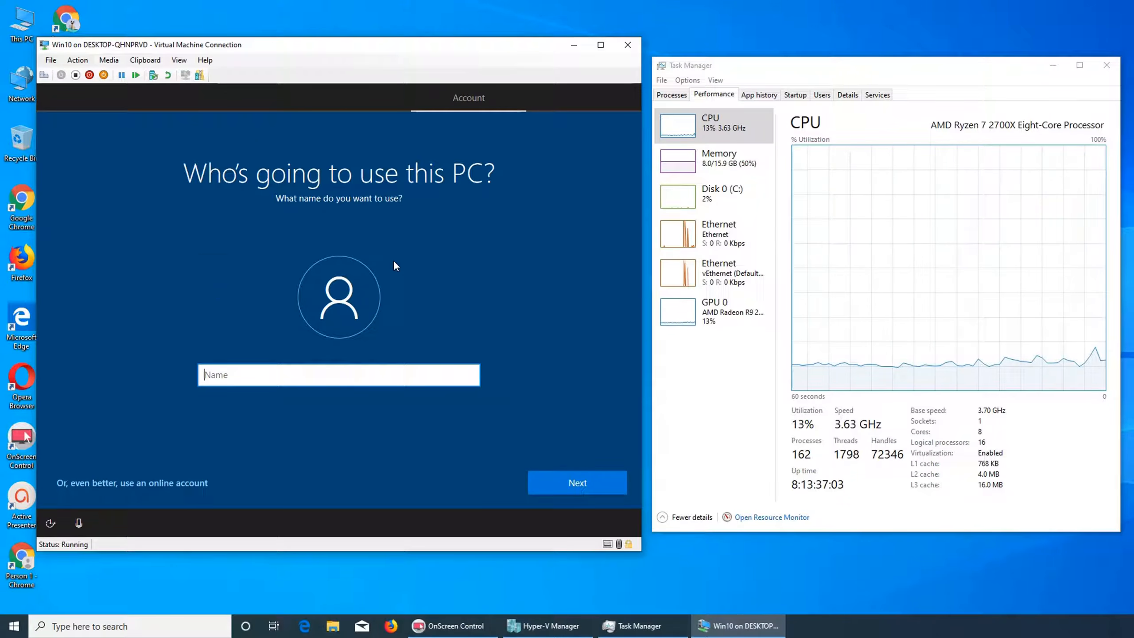
{"action": "left_click", "coordinate": [179, 483]}
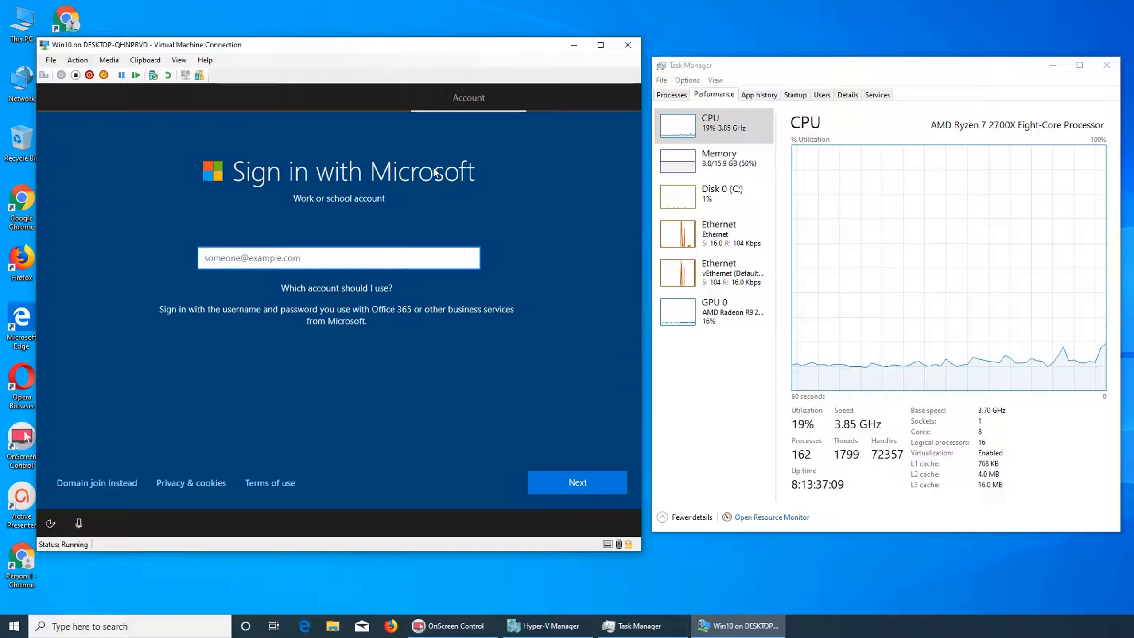
{"action": "left_click", "coordinate": [96, 480]}
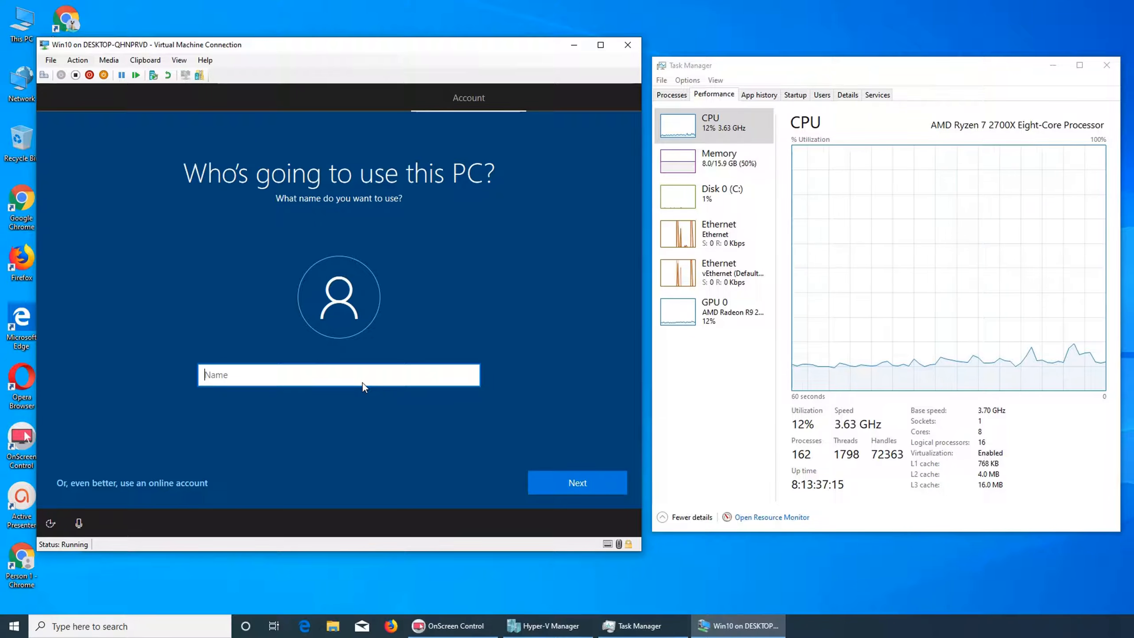
{"action": "type", "text": "Usman"}
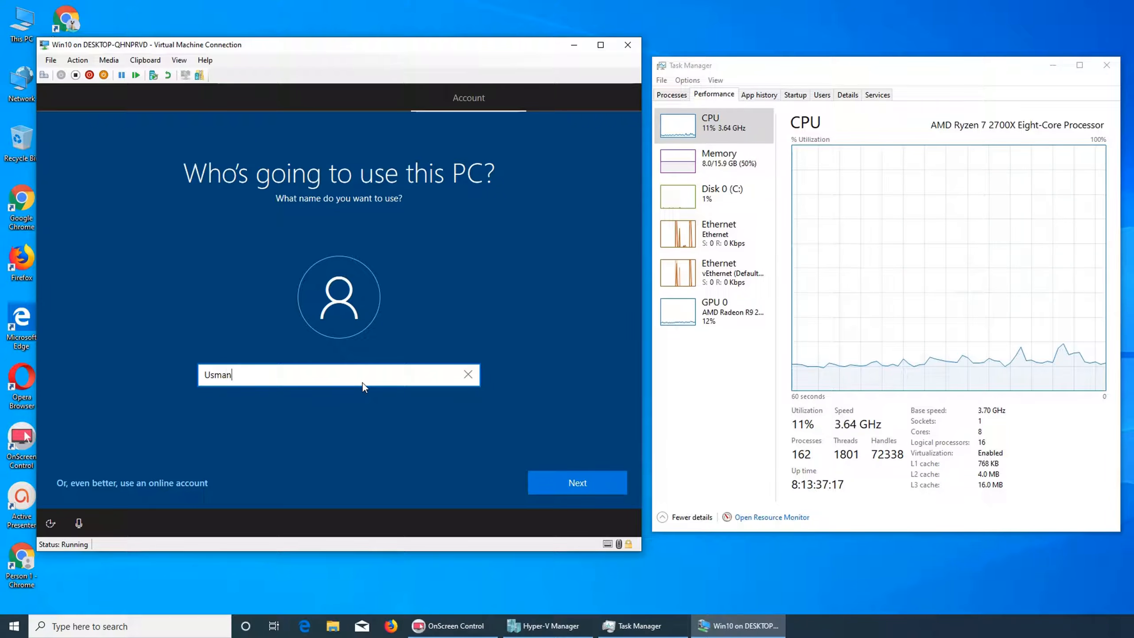
{"action": "left_click", "coordinate": [615, 483]}
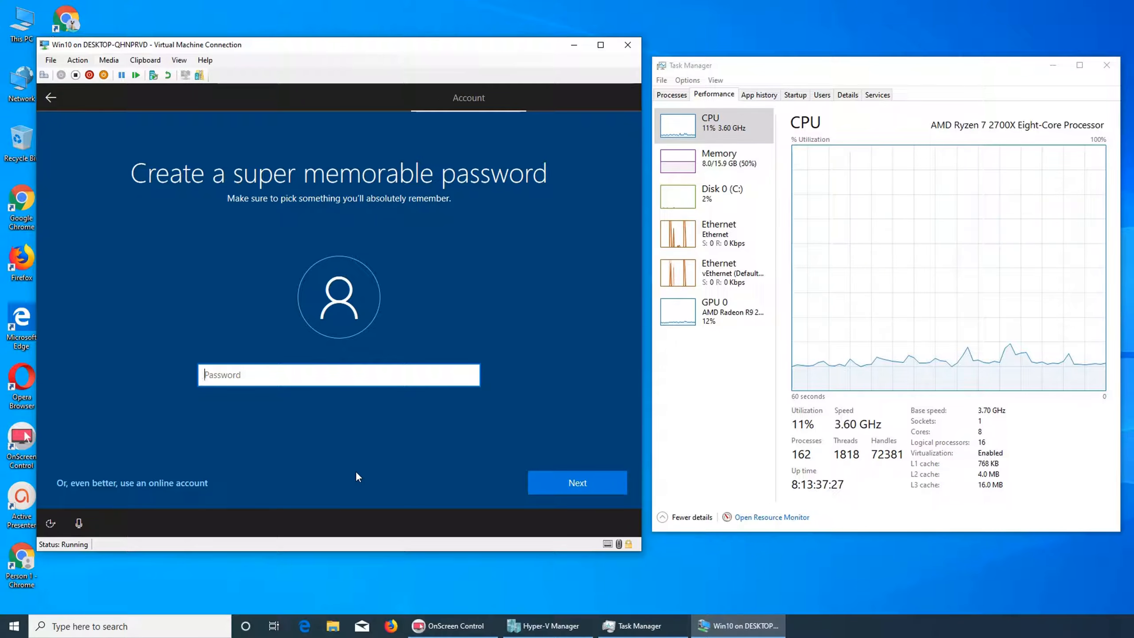
Enter the local account password and continue to the confirmation screen.
{"action": "type", "text": "••••••"}
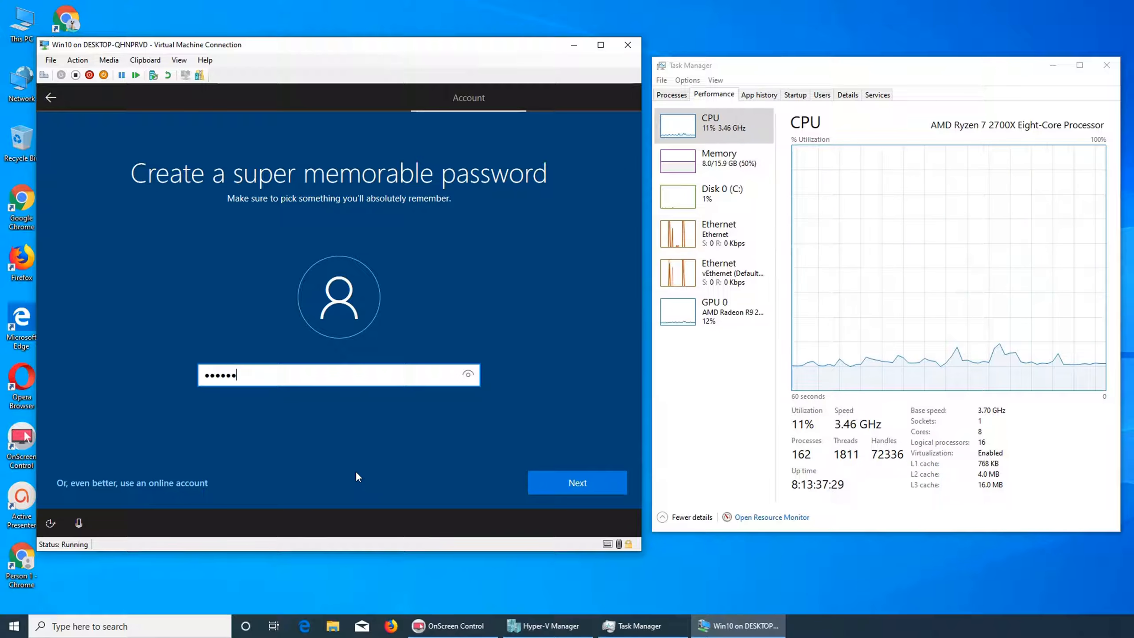
{"action": "type", "text": "•••••"}
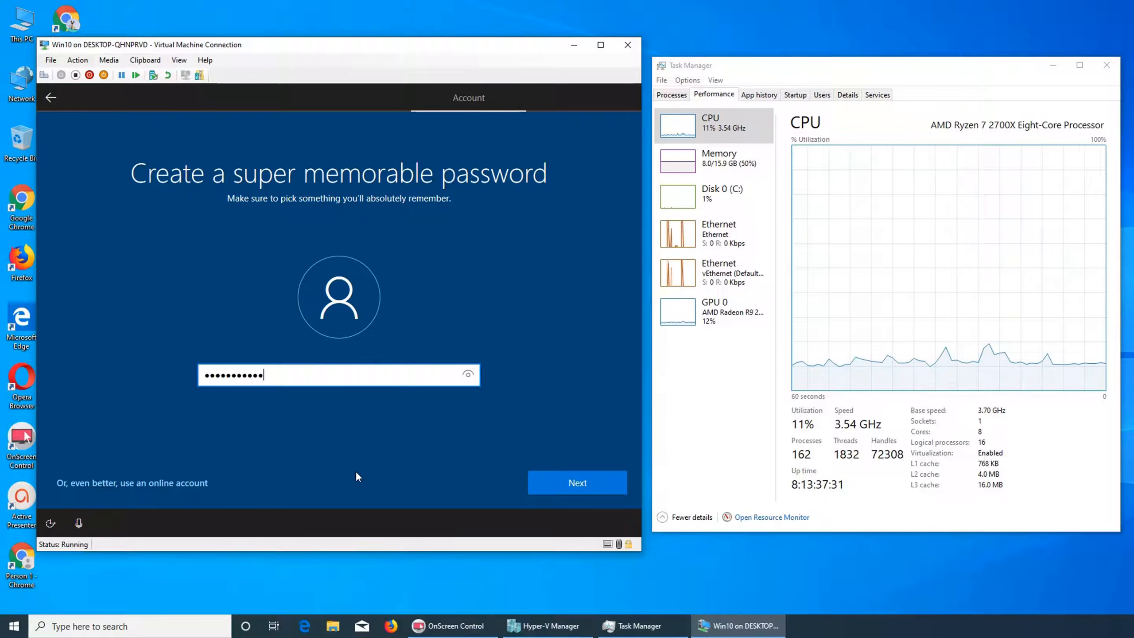
{"action": "left_click", "coordinate": [585, 479]}
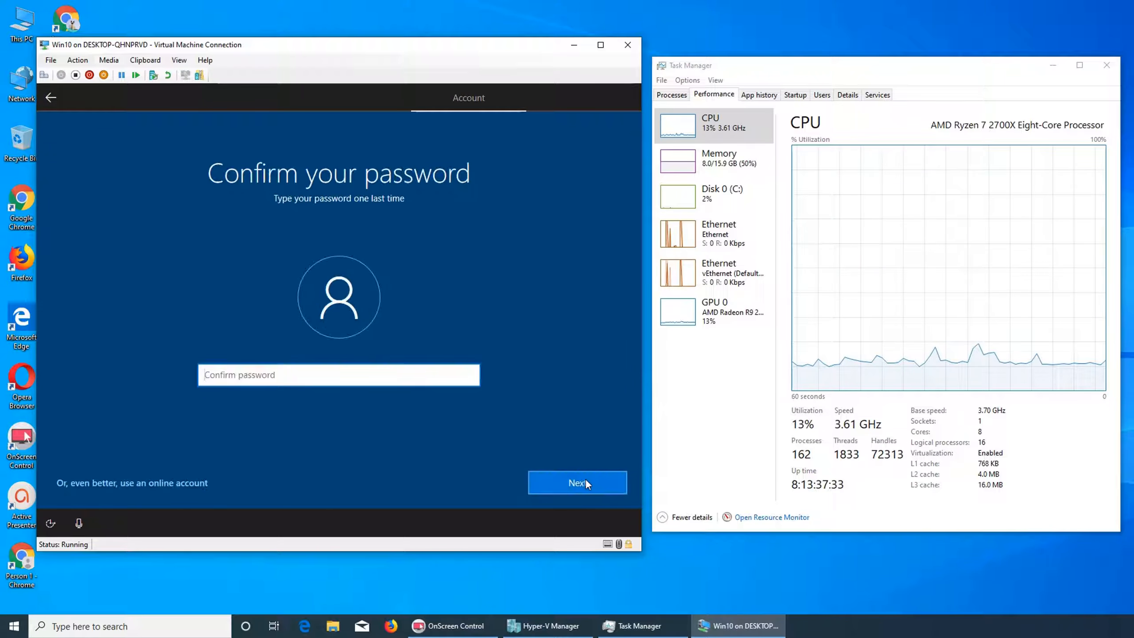
Confirm the local account password and continue.
{"action": "type", "text": "••••••"}
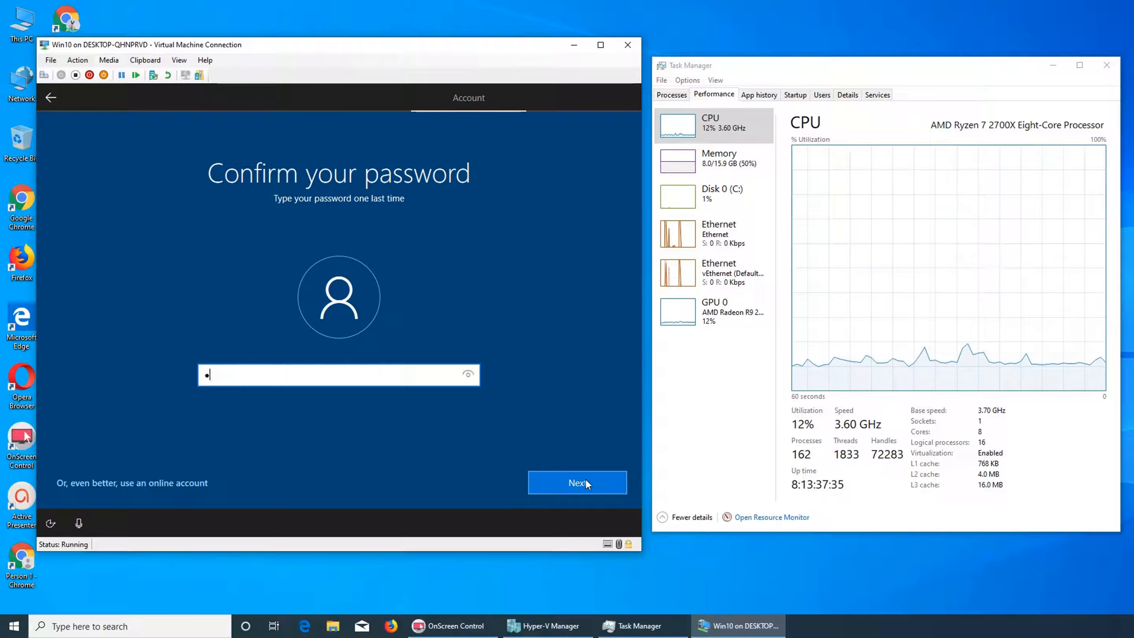
{"action": "type", "text": "•••••"}
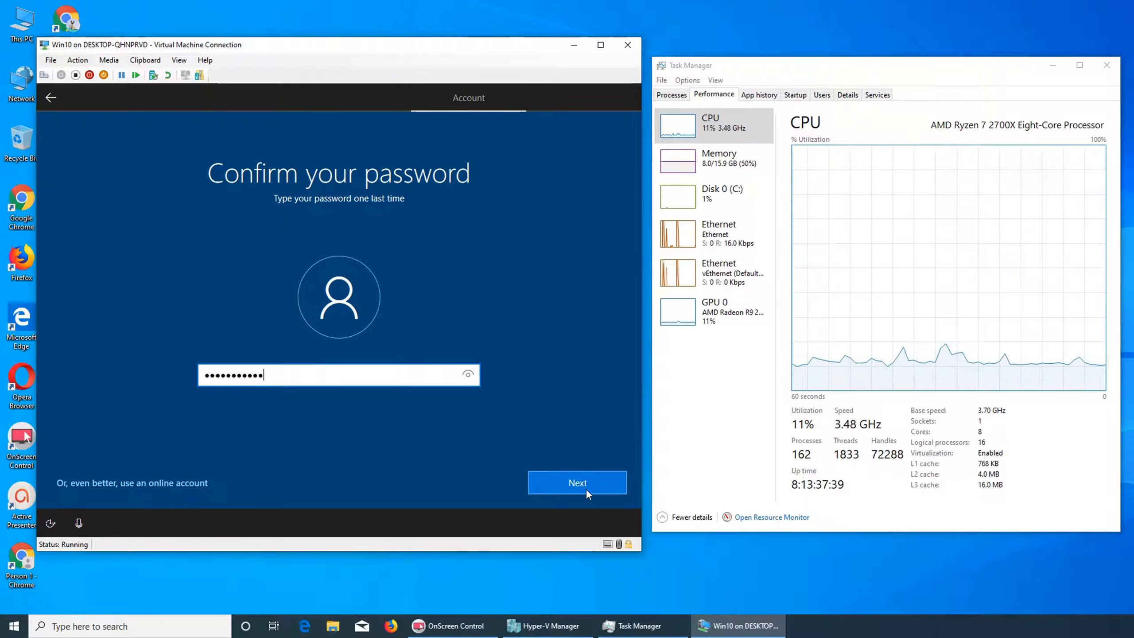
{"action": "left_click", "coordinate": [586, 488]}
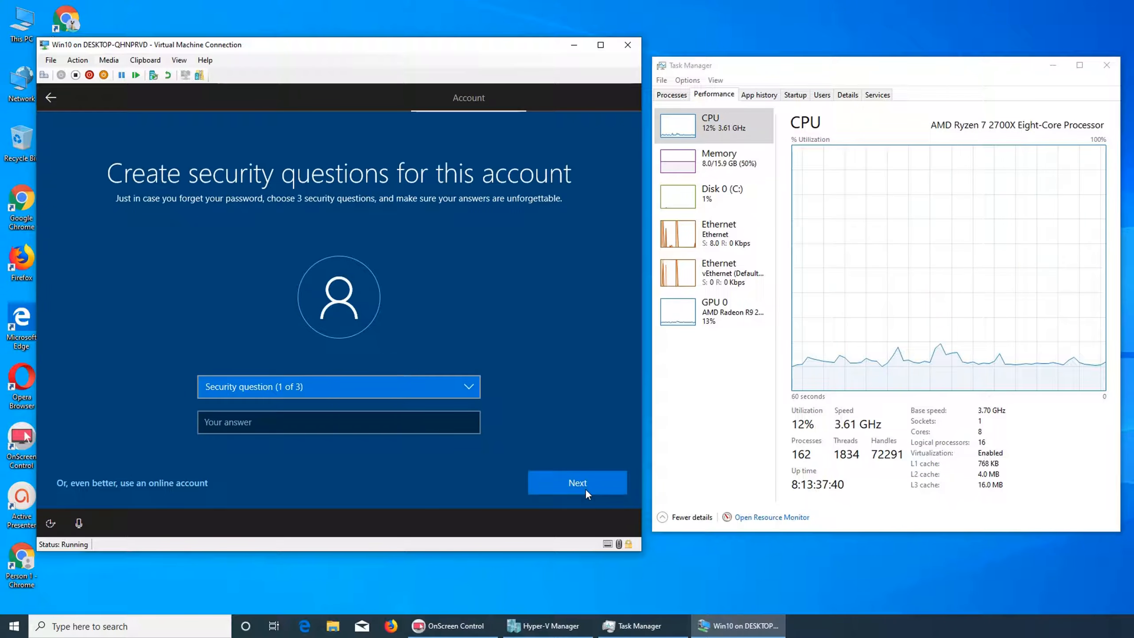
Choose 'What was your first pet's name?' as the first security question and enter an answer.
{"action": "left_click", "coordinate": [333, 387]}
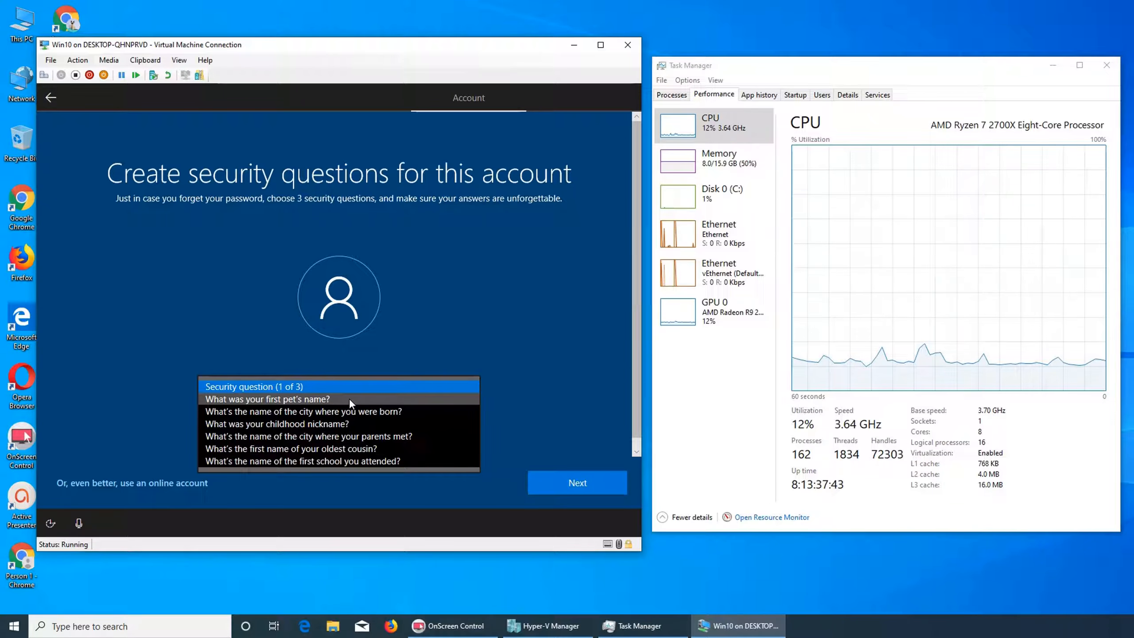
{"action": "left_click", "coordinate": [388, 348]}
{"action": "left_click", "coordinate": [347, 385]}
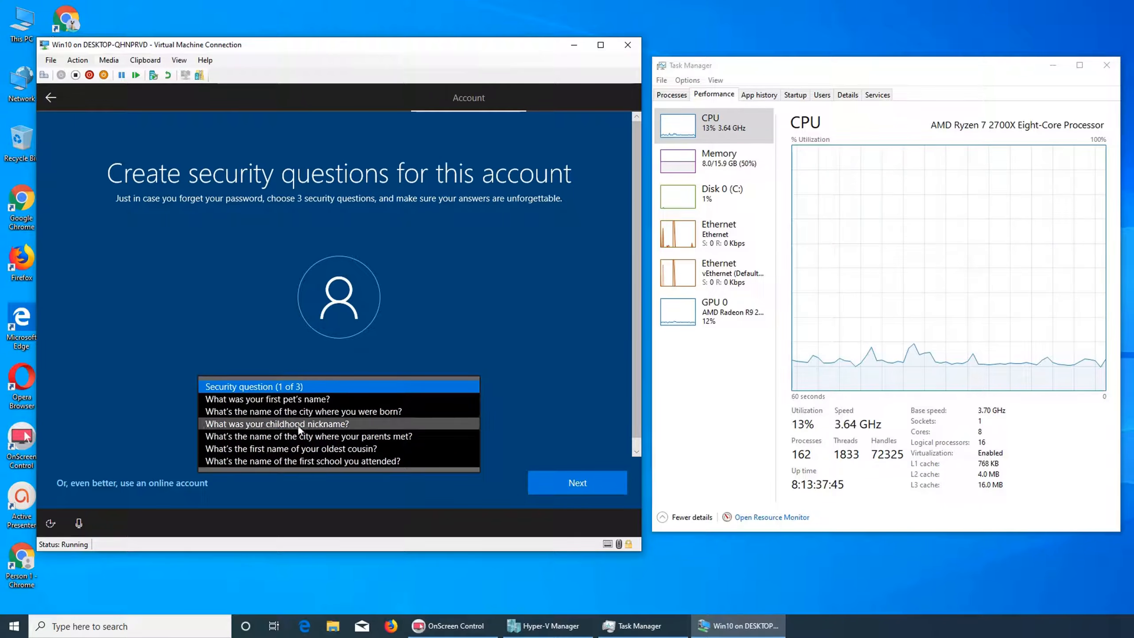
{"action": "left_click", "coordinate": [277, 400]}
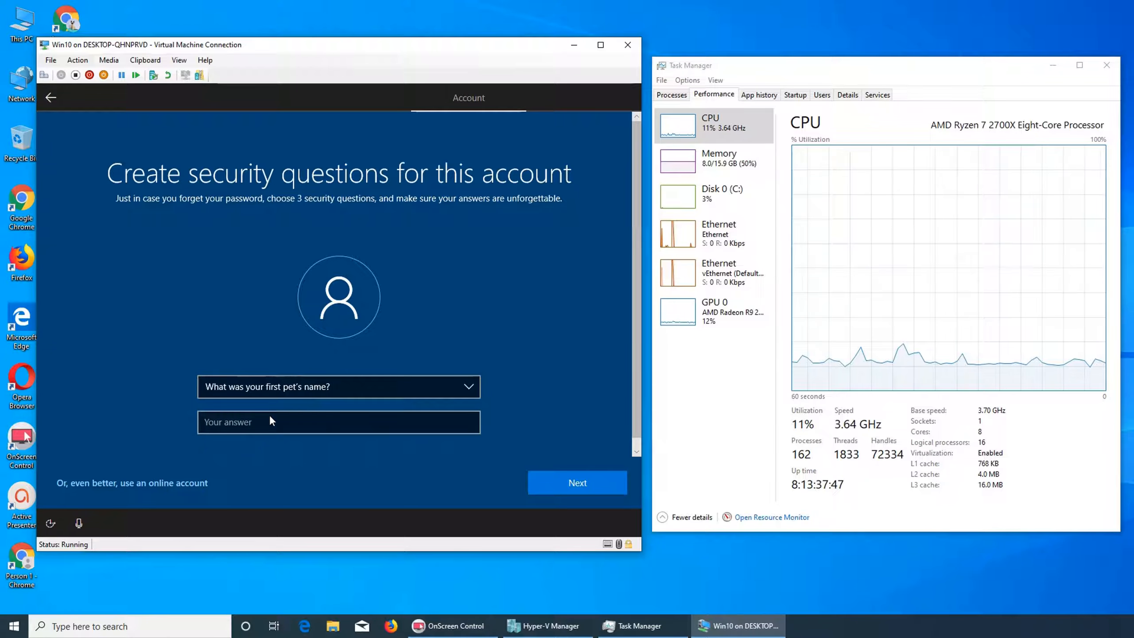
{"action": "left_click", "coordinate": [271, 416]}
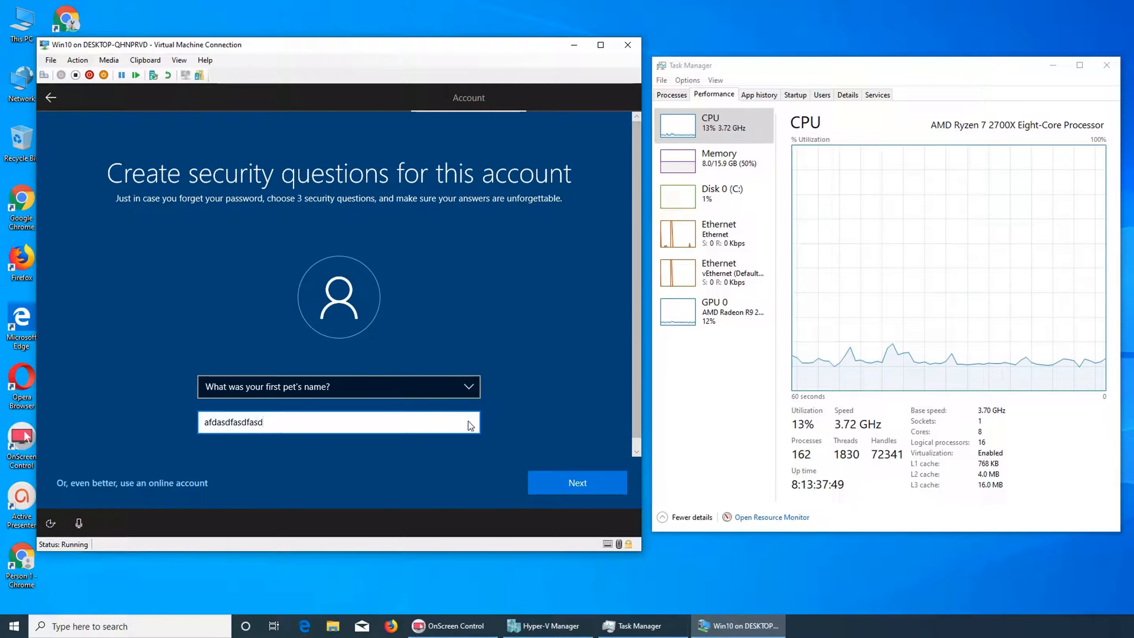
Switch to signing in with an online account and enter the user's e-mail address.
{"action": "left_click", "coordinate": [459, 382]}
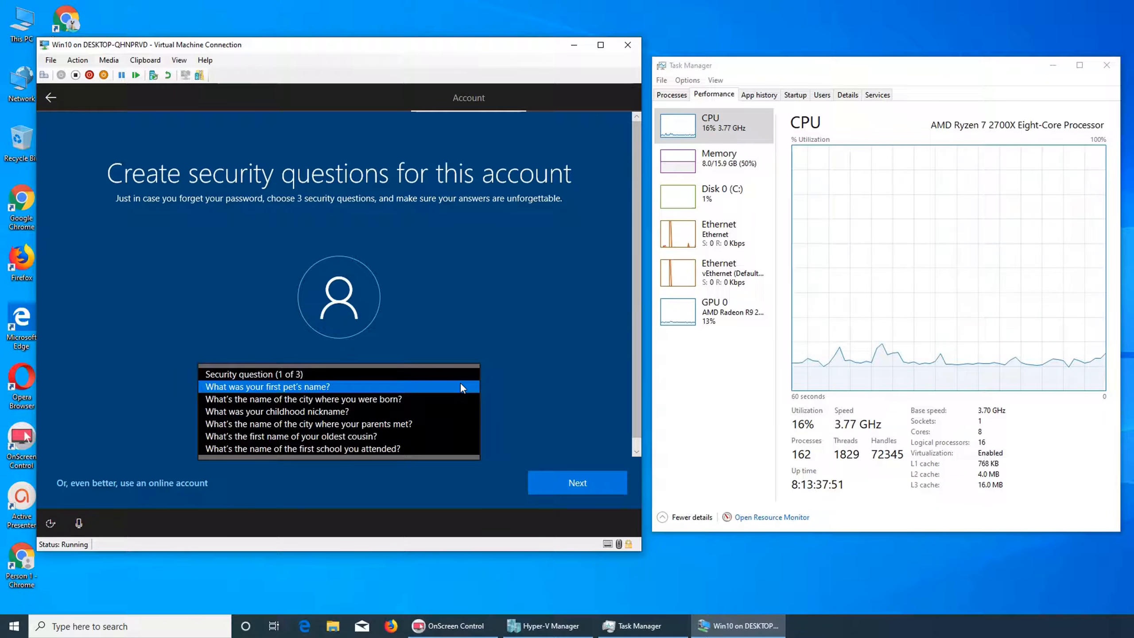
{"action": "left_click", "coordinate": [526, 401]}
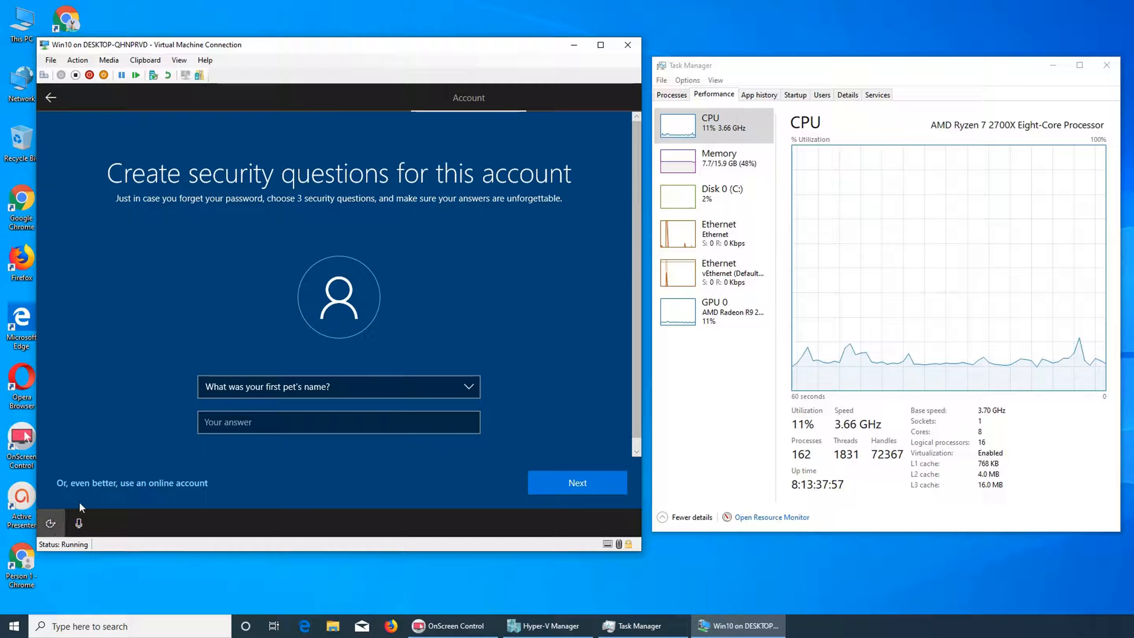
{"action": "left_click", "coordinate": [101, 482]}
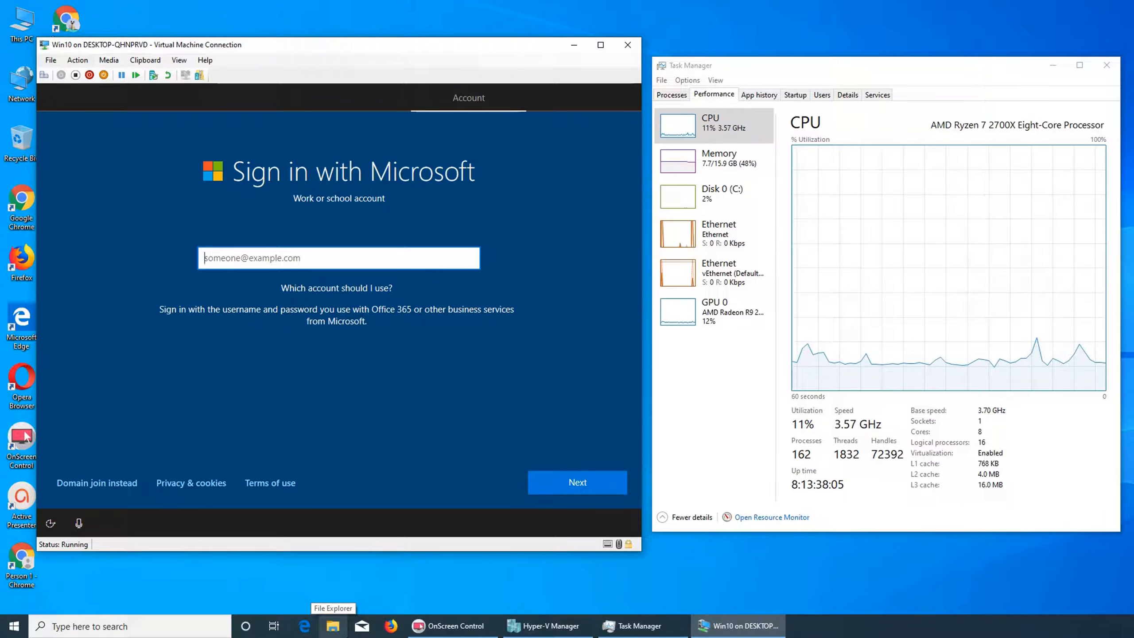
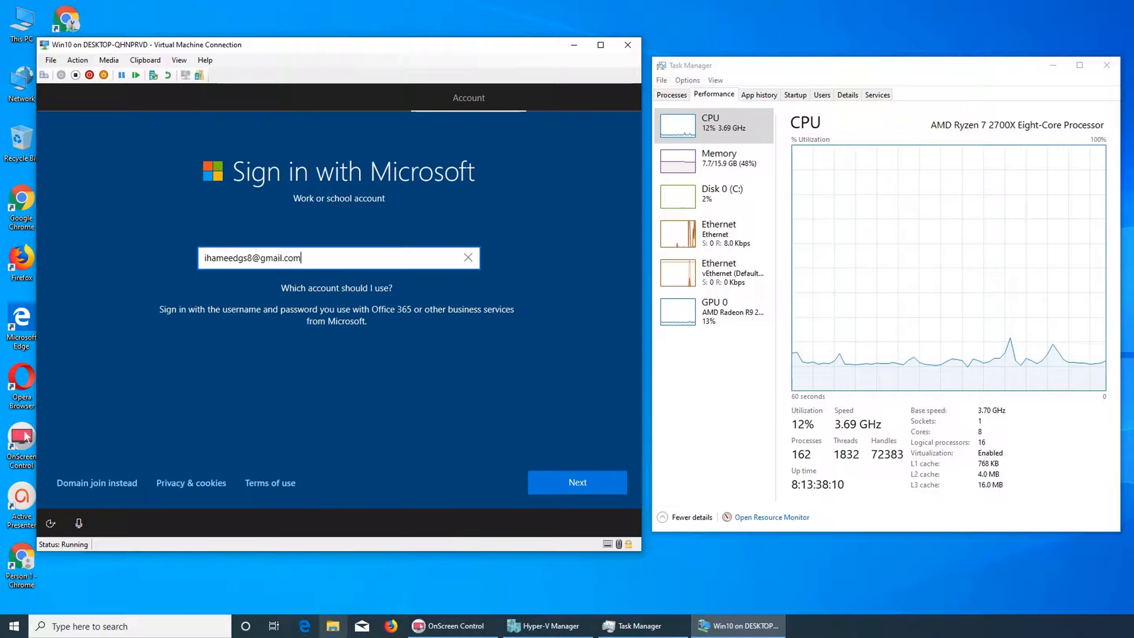
{"action": "key", "text": "Return"}
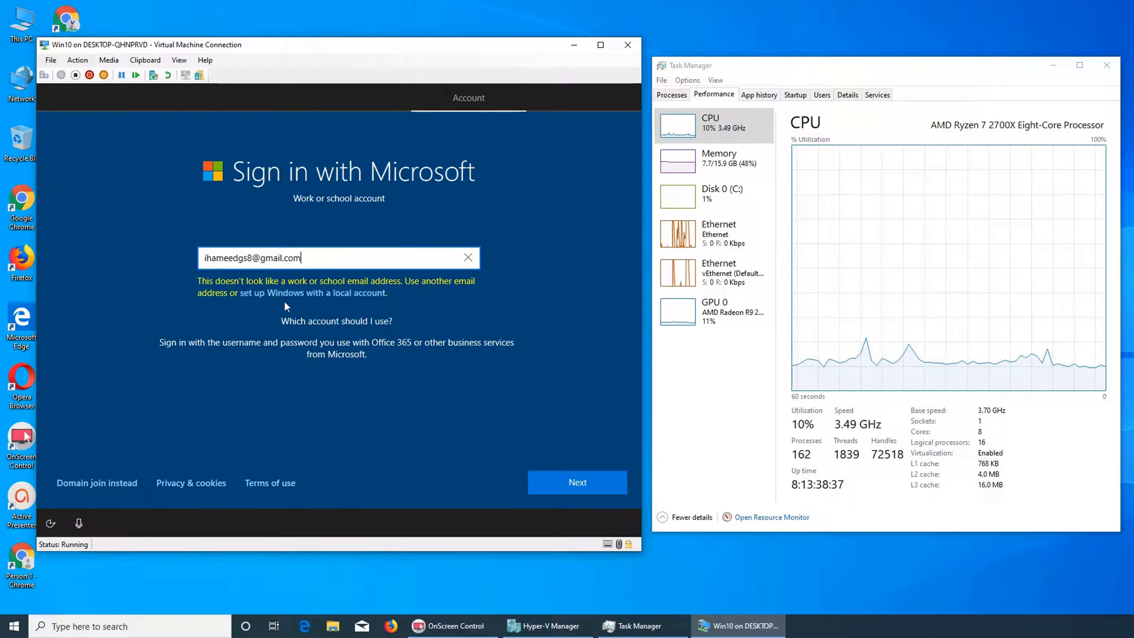
Choose to set up Windows with a local account instead and enter the user's name.
{"action": "left_click", "coordinate": [324, 294]}
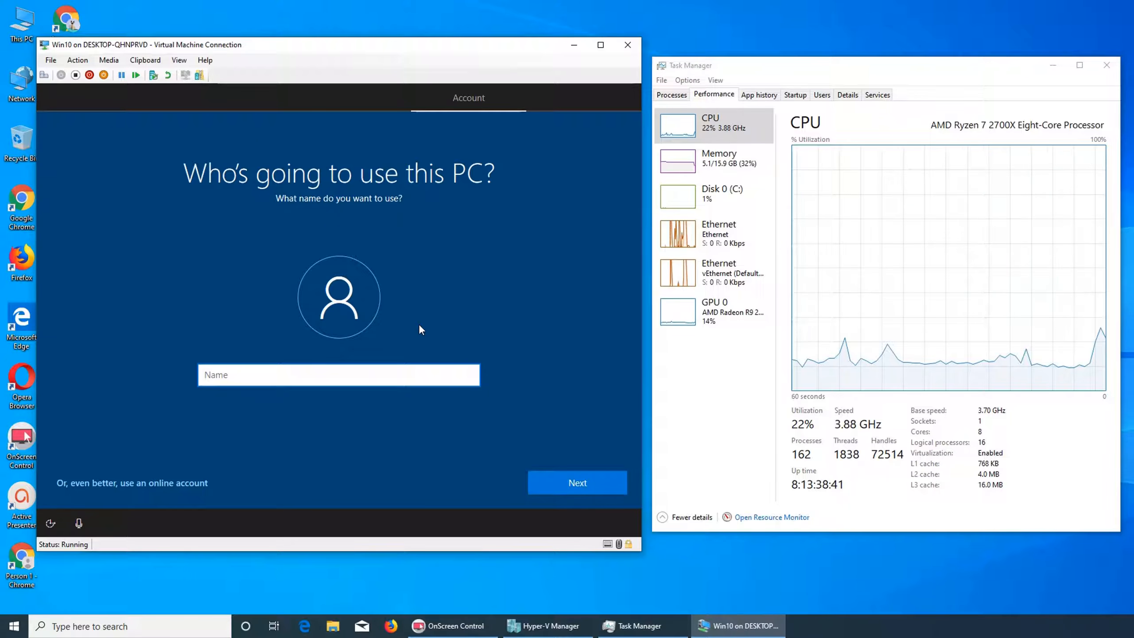
{"action": "type", "text": "Us"}
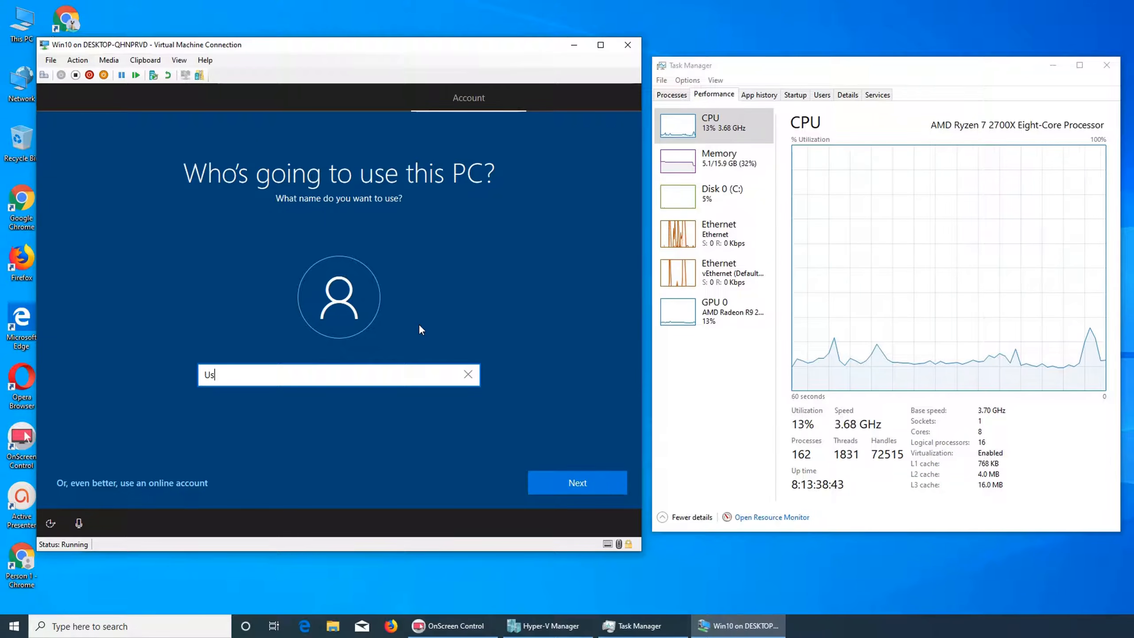
{"action": "type", "text": "man"}
{"action": "key", "text": "Return"}
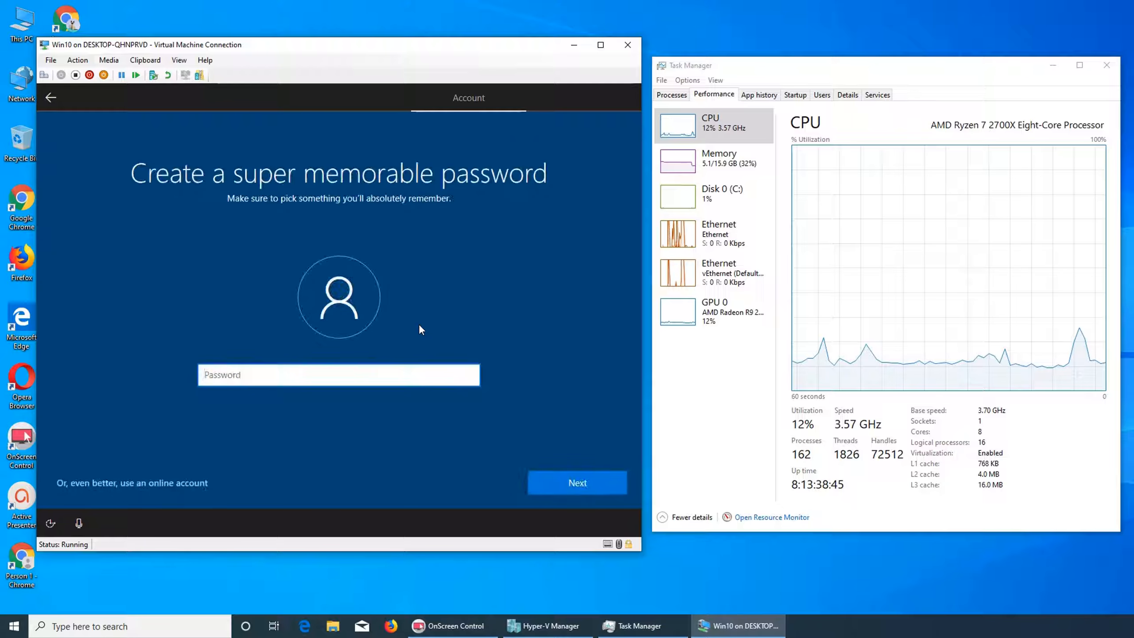
Create the local account password, then confirm it and continue.
{"action": "type", "text": "••••"}
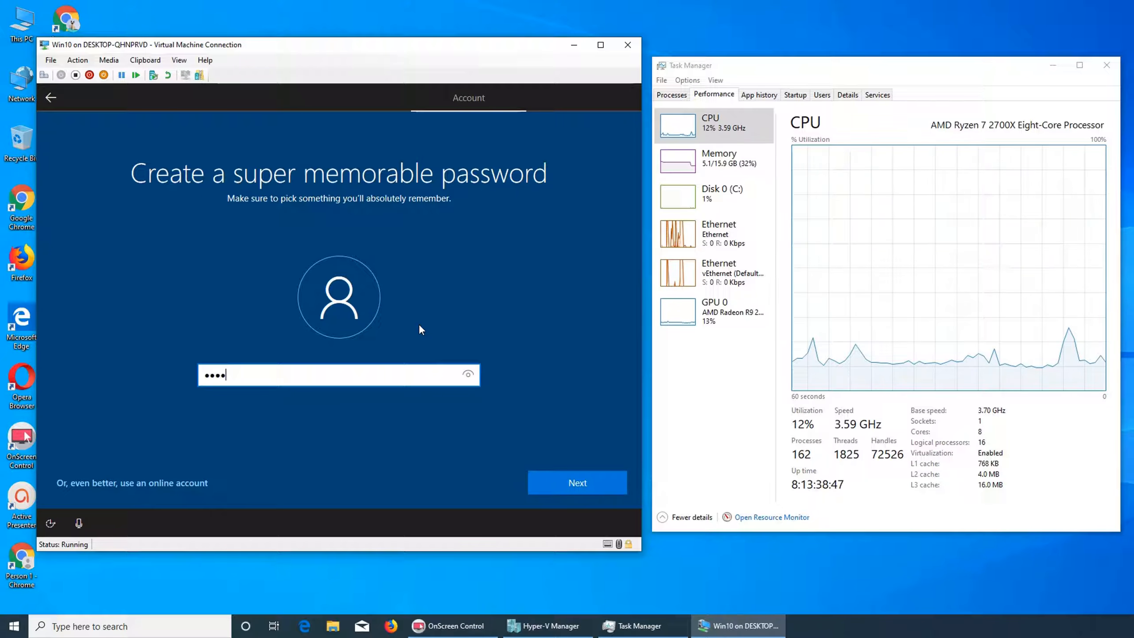
{"action": "type", "text": "••••••"}
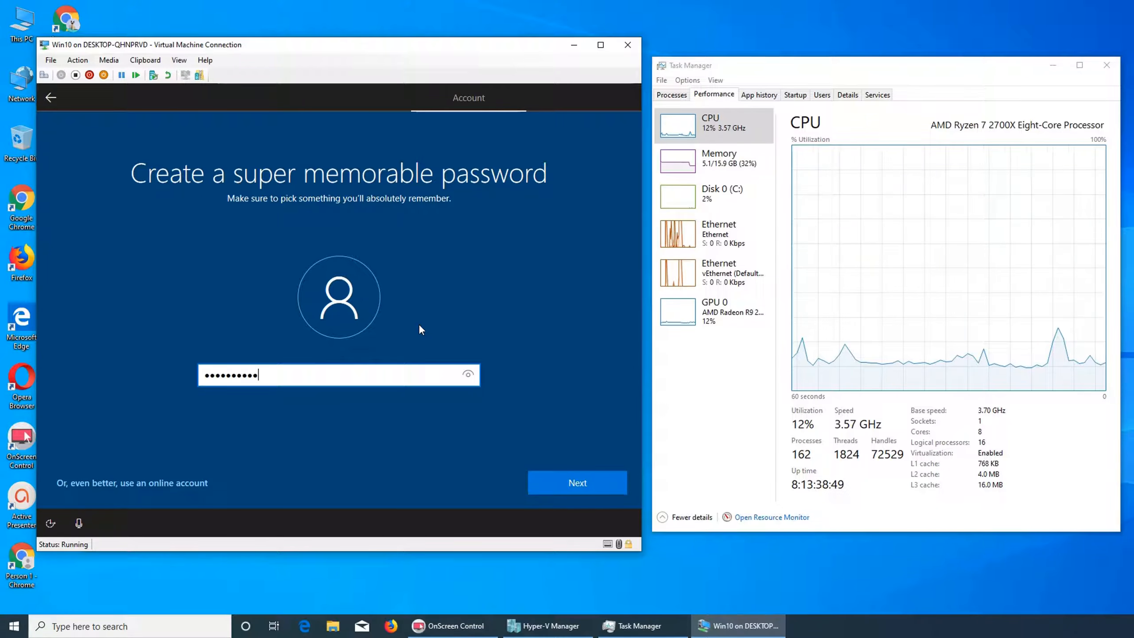
{"action": "type", "text": "•"}
{"action": "left_click", "coordinate": [552, 477]}
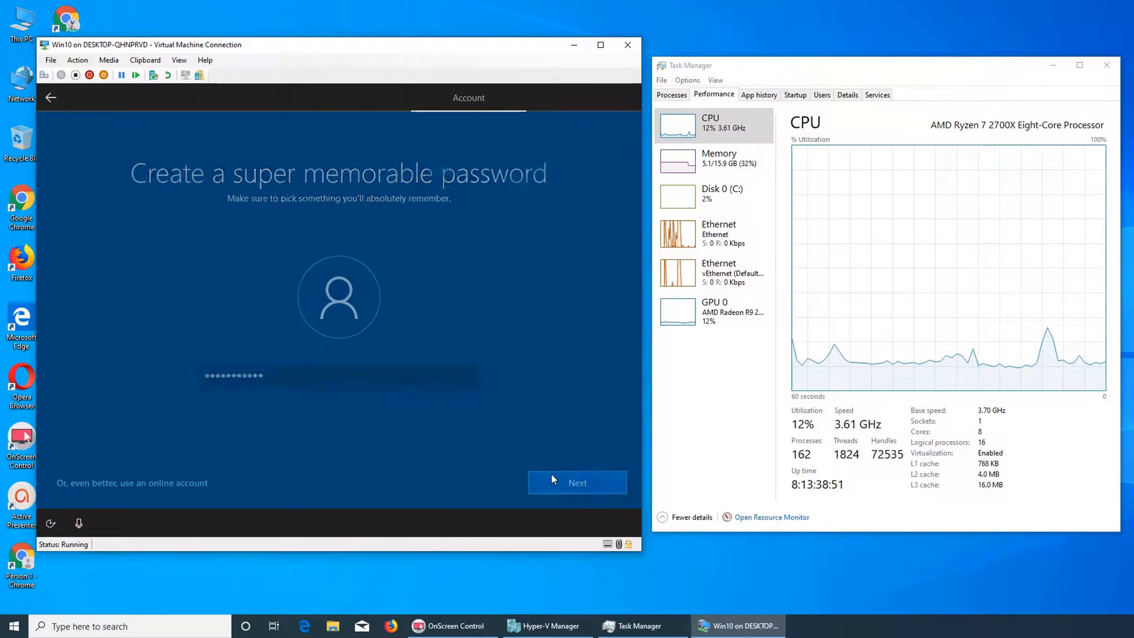
{"action": "type", "text": "•••••"}
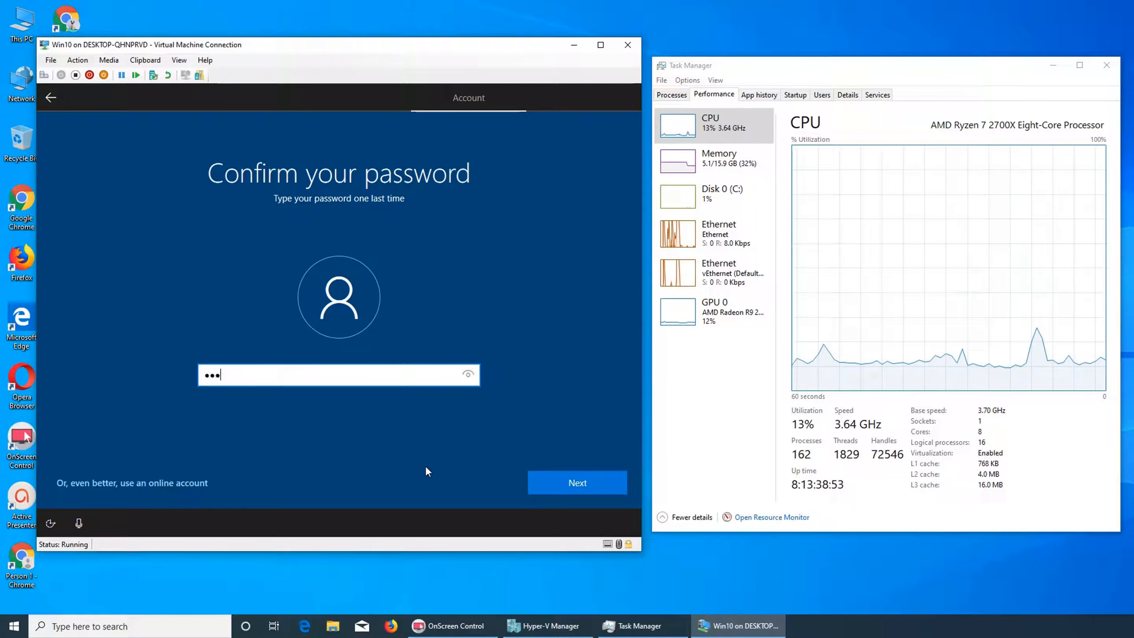
{"action": "type", "text": "••••"}
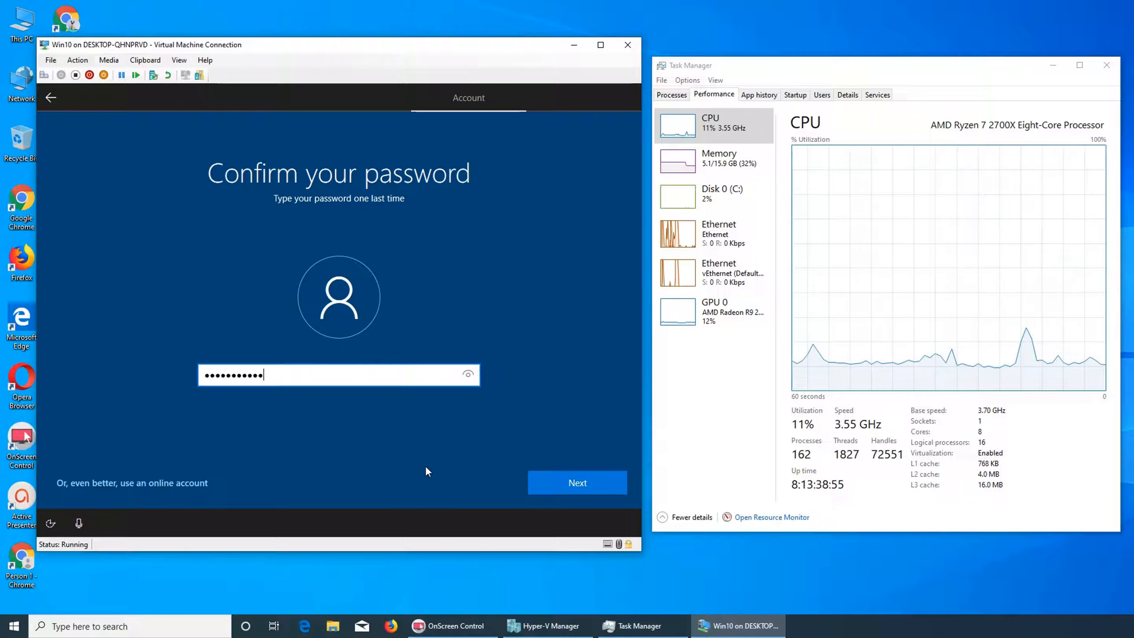
{"action": "left_click", "coordinate": [603, 478]}
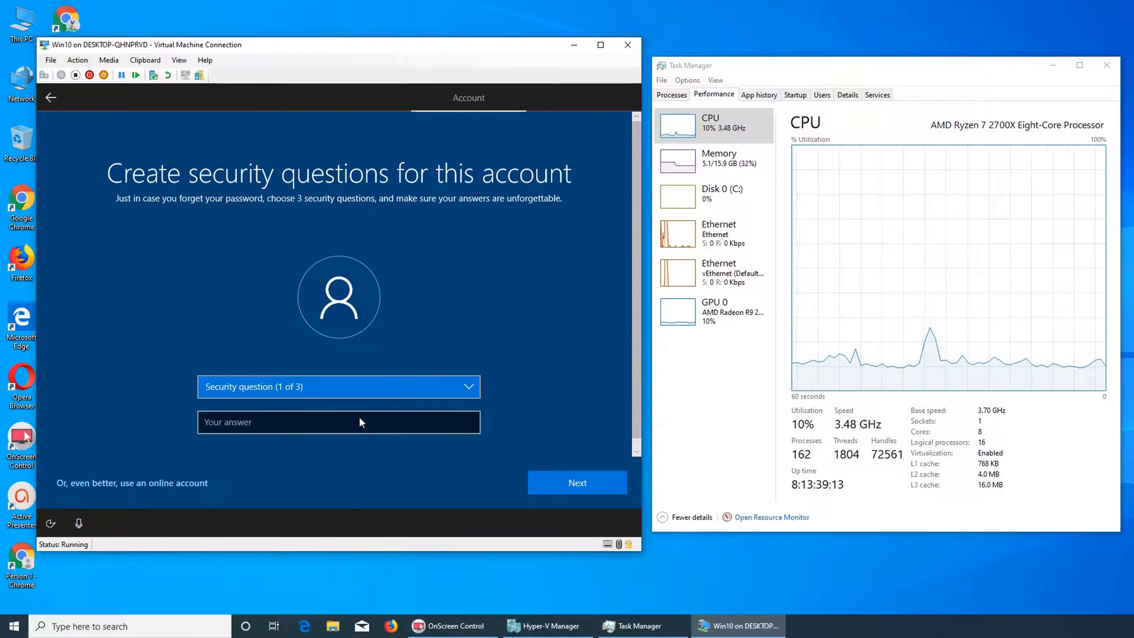
{"action": "left_click", "coordinate": [338, 391]}
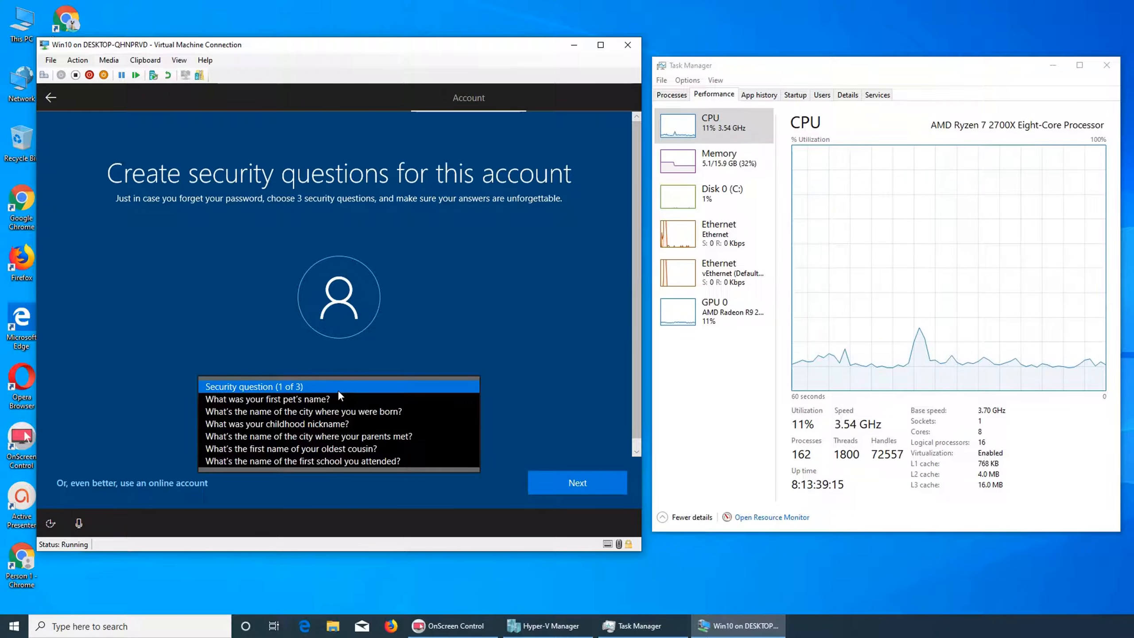
{"action": "left_click", "coordinate": [338, 390]}
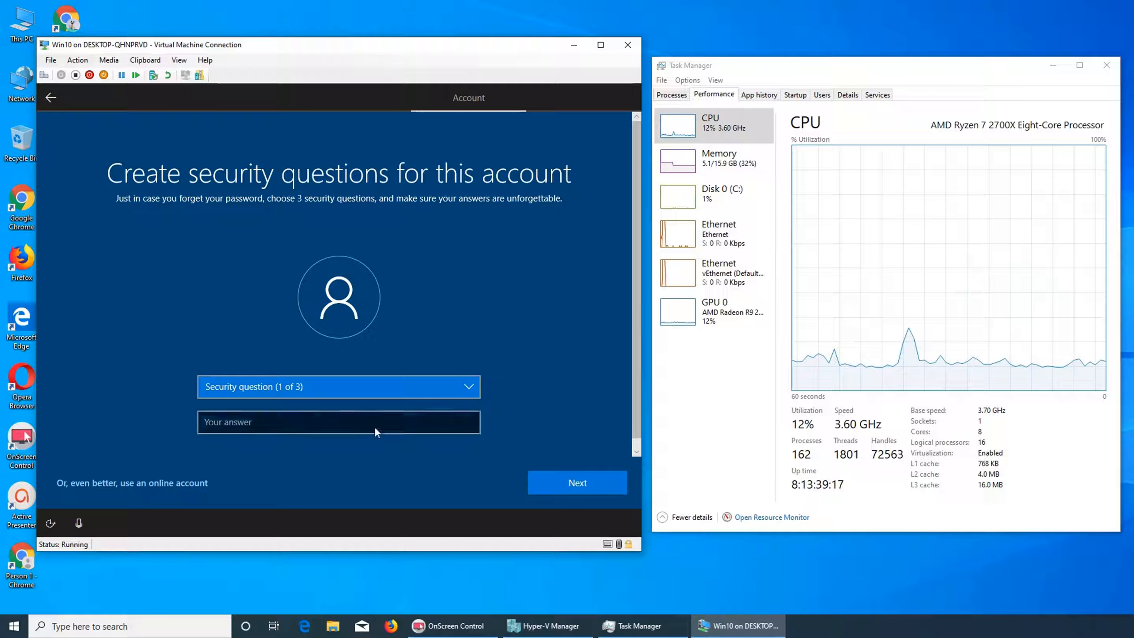
{"action": "left_click", "coordinate": [375, 428]}
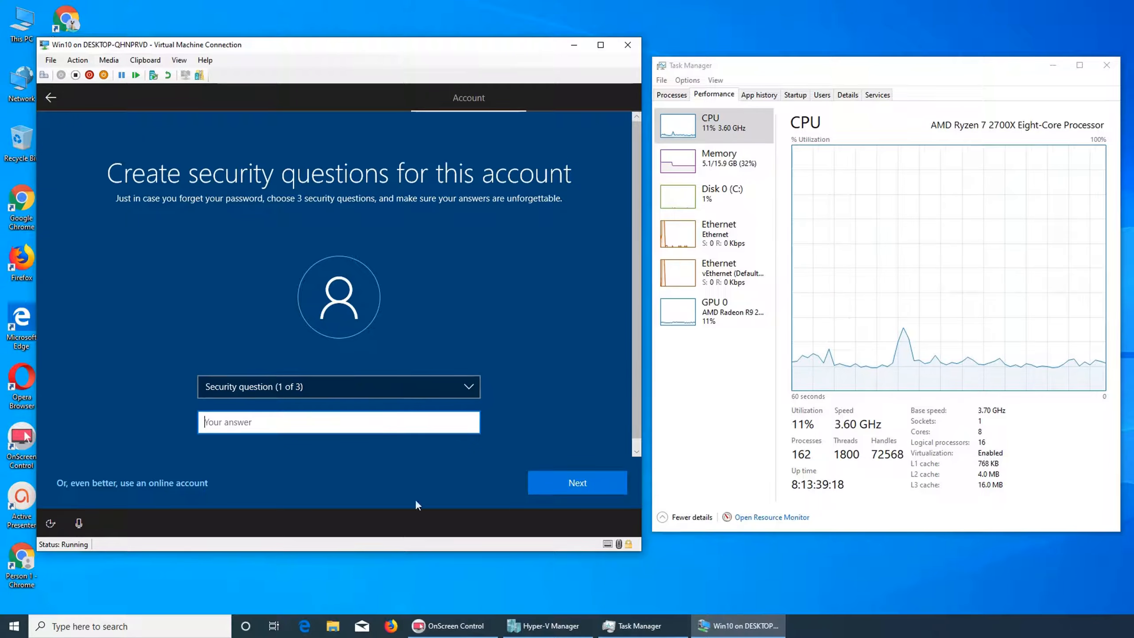
{"action": "left_click", "coordinate": [331, 386]}
{"action": "left_click", "coordinate": [308, 398]}
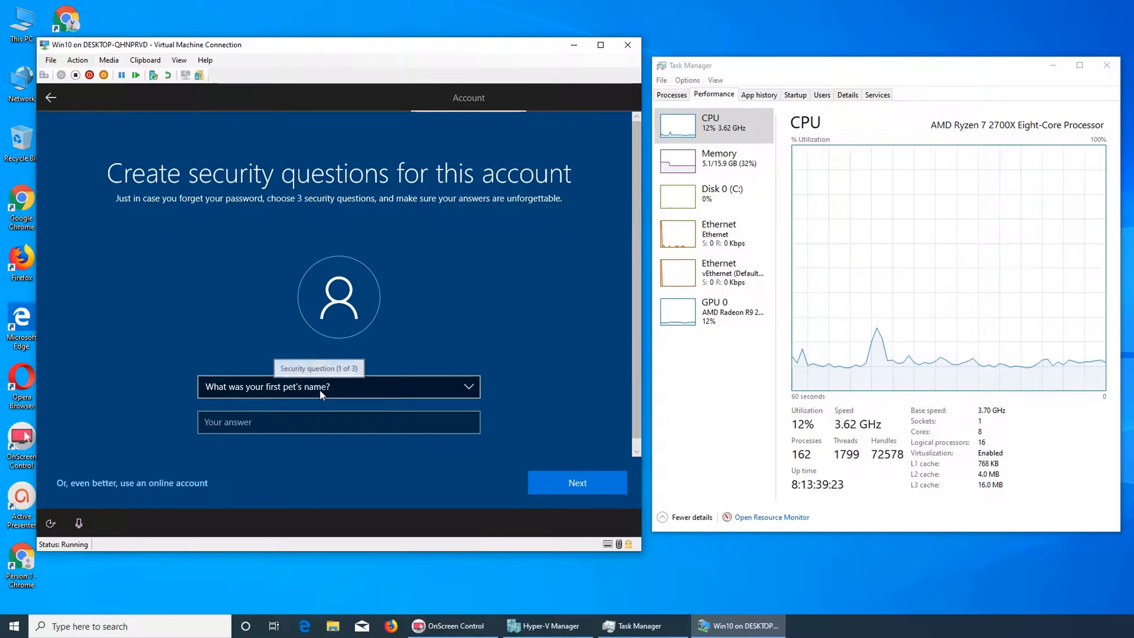
{"action": "left_click", "coordinate": [323, 425]}
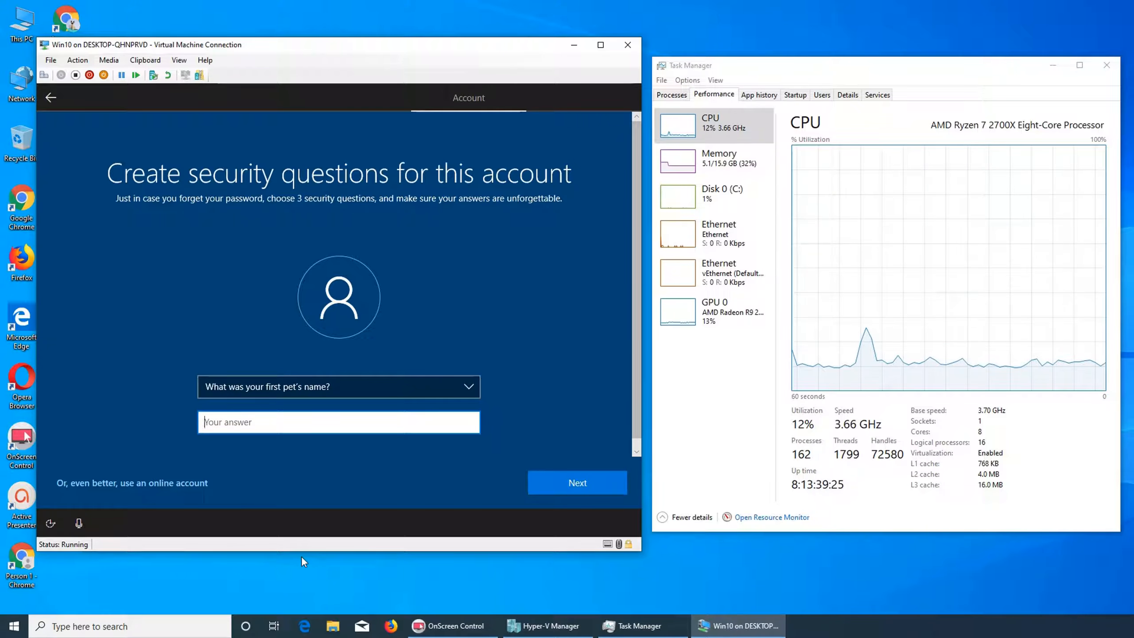
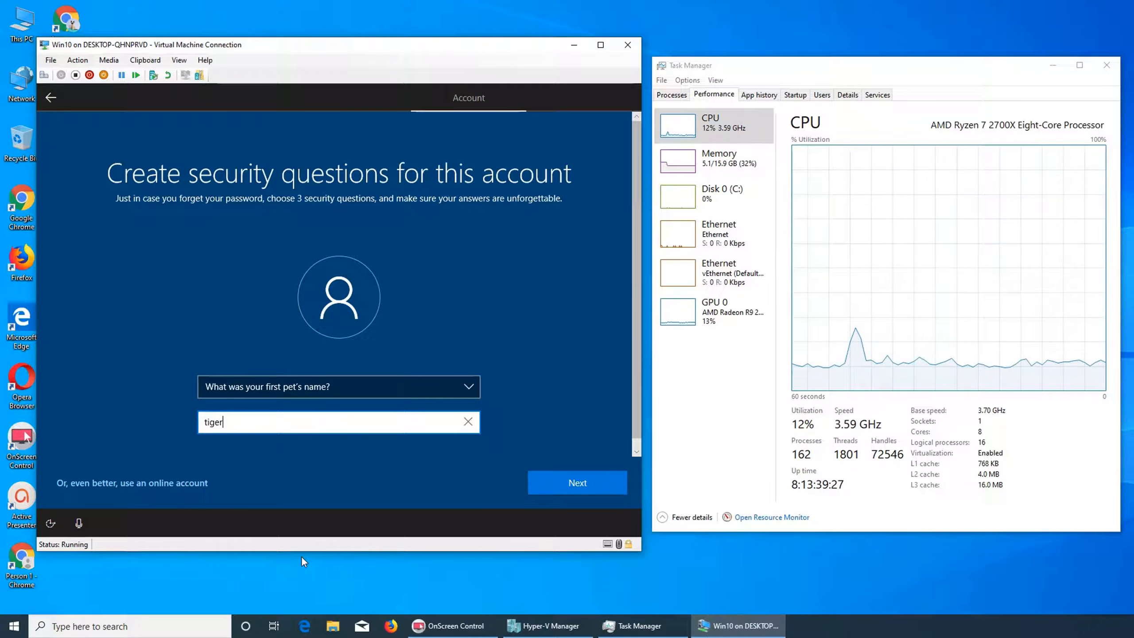
{"action": "left_click", "coordinate": [565, 490]}
{"action": "left_click", "coordinate": [390, 392]}
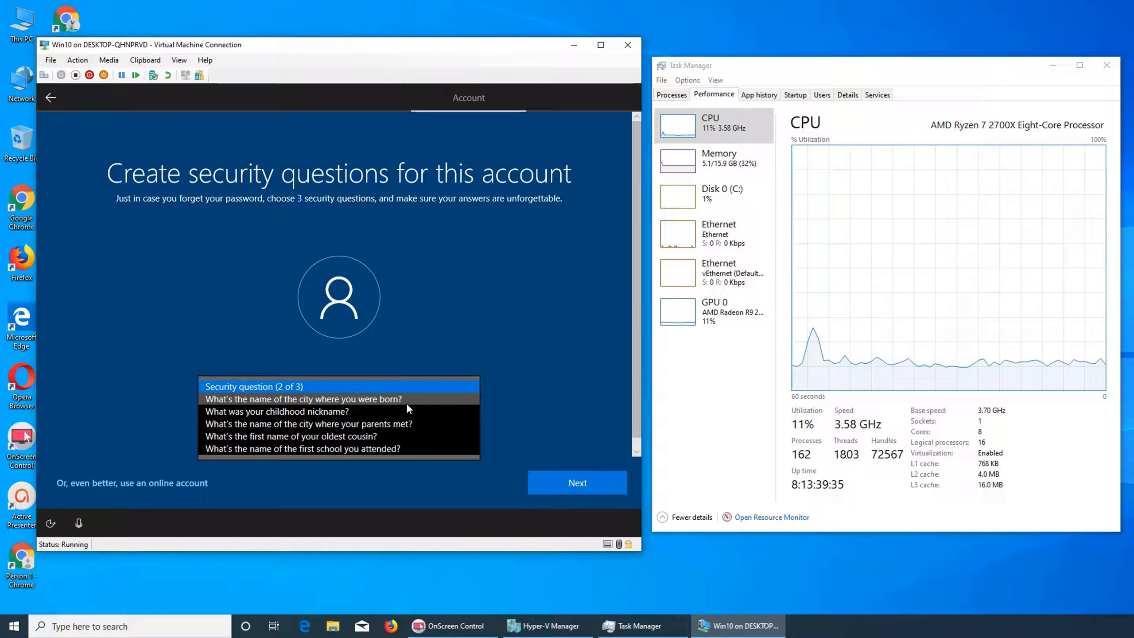
{"action": "left_click", "coordinate": [406, 400]}
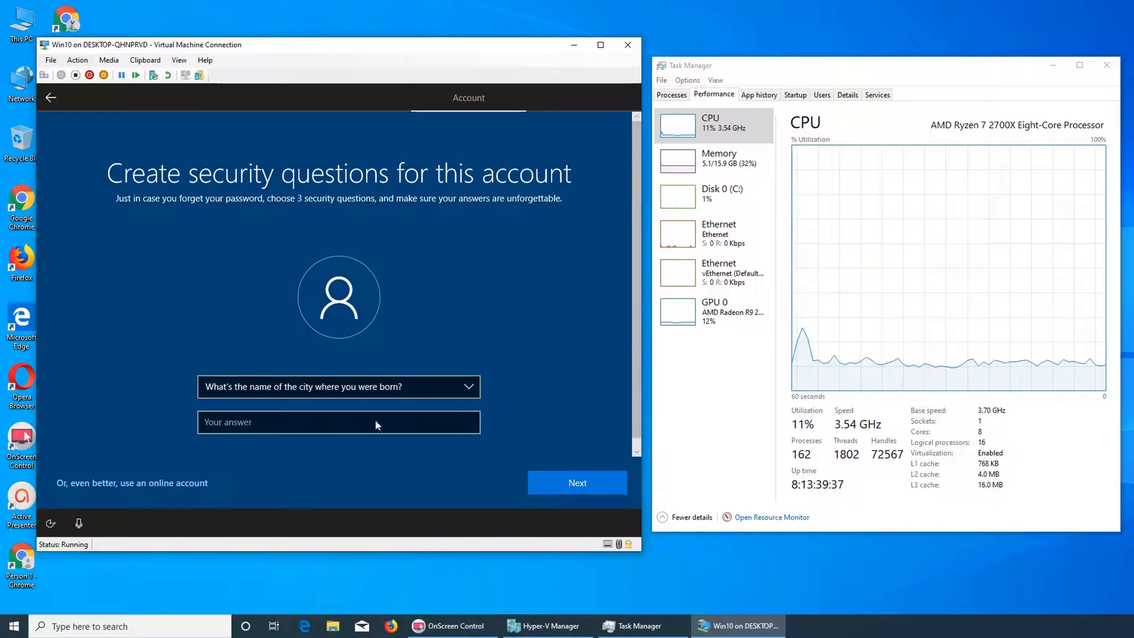
{"action": "left_click", "coordinate": [376, 425]}
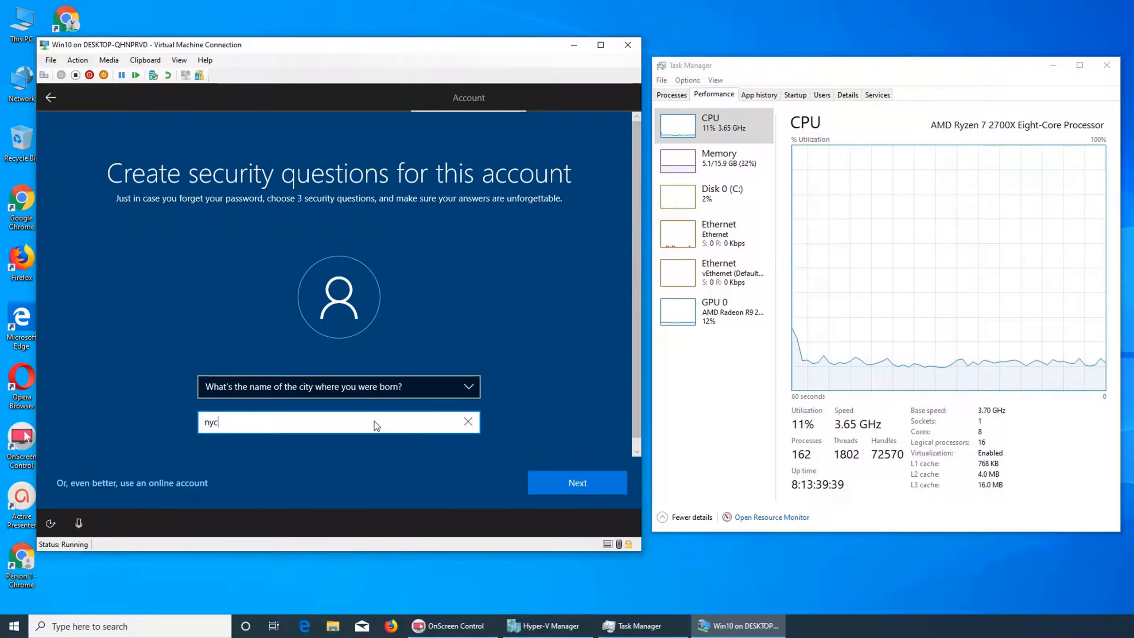
{"action": "left_click", "coordinate": [584, 482]}
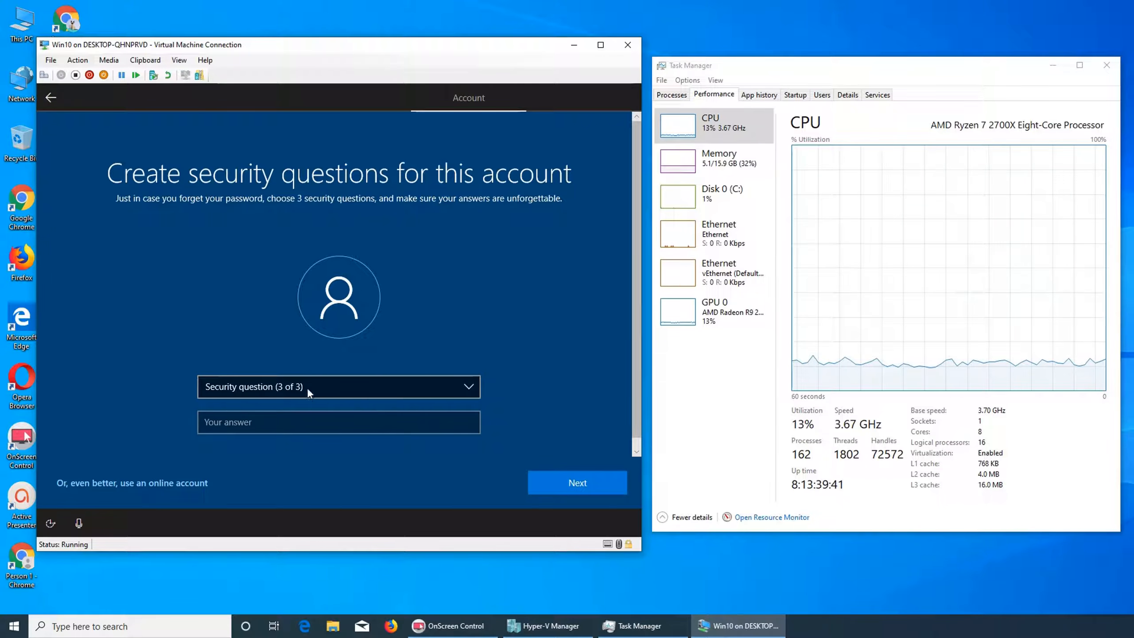
{"action": "left_click", "coordinate": [306, 387]}
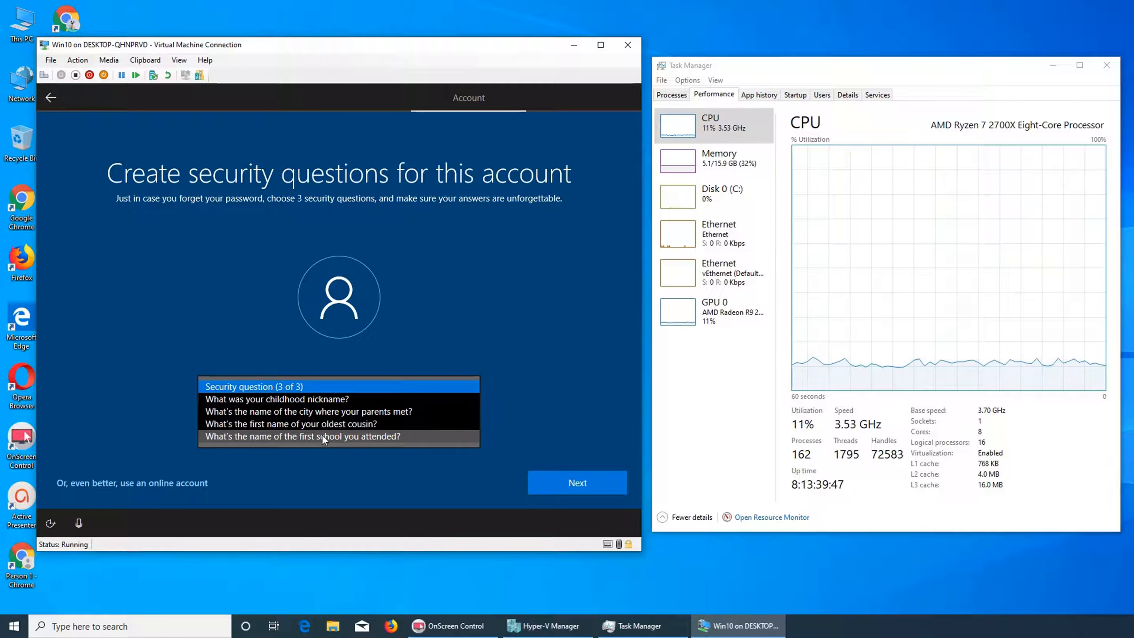
{"action": "left_click", "coordinate": [326, 411]}
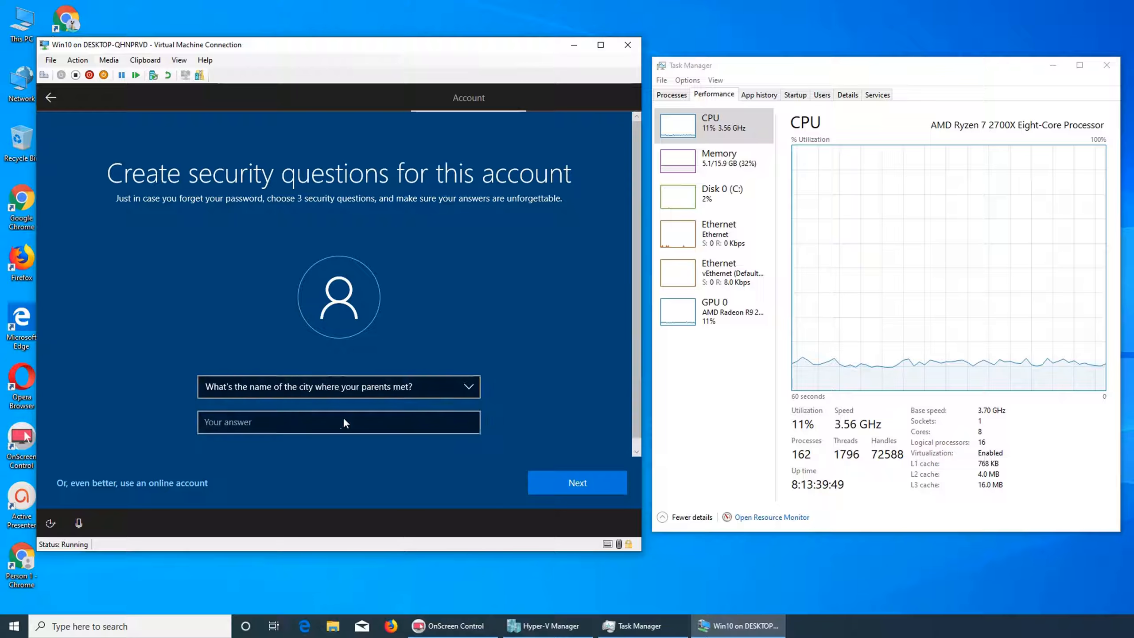
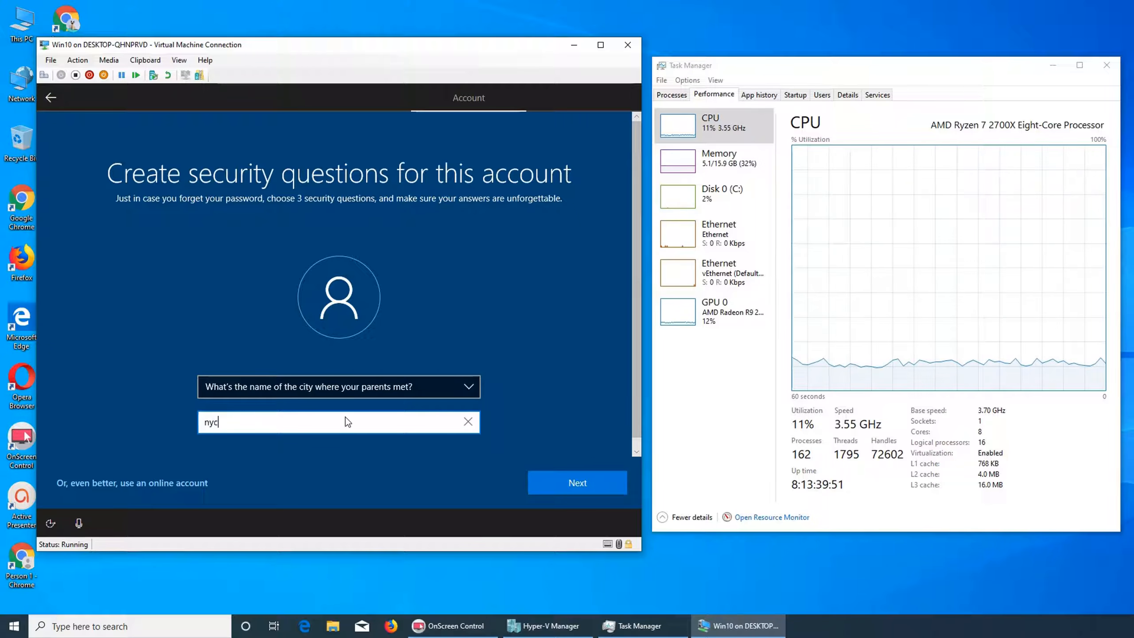
Finish the account setup screens, accepting activity history, the Cortana assistant and the default privacy settings.
{"action": "left_click", "coordinate": [548, 483]}
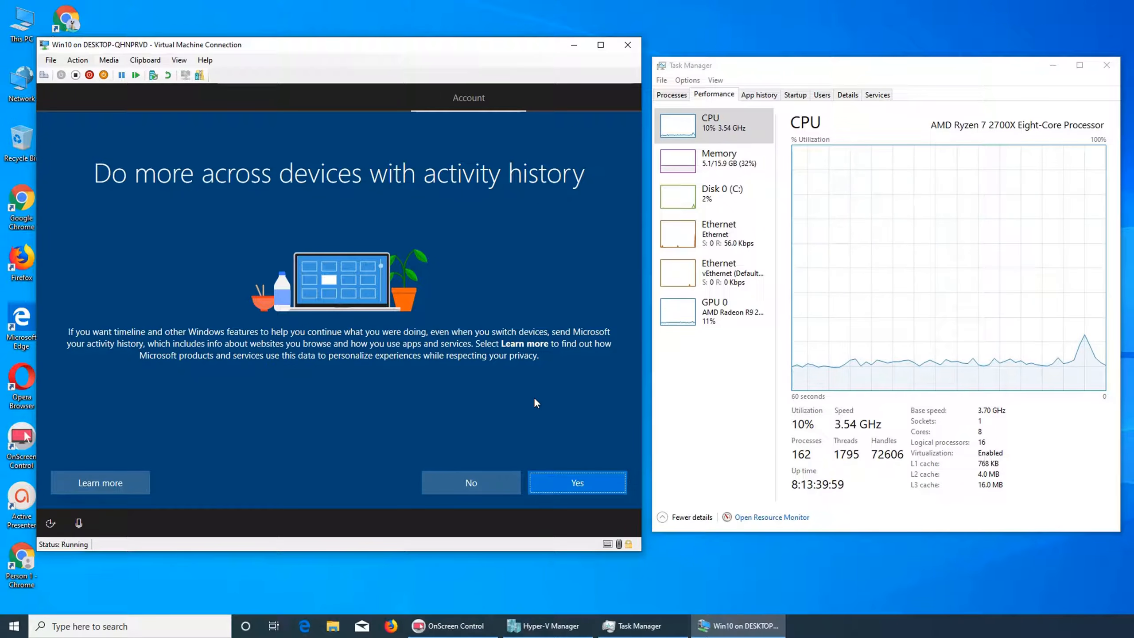
{"action": "left_click", "coordinate": [560, 482]}
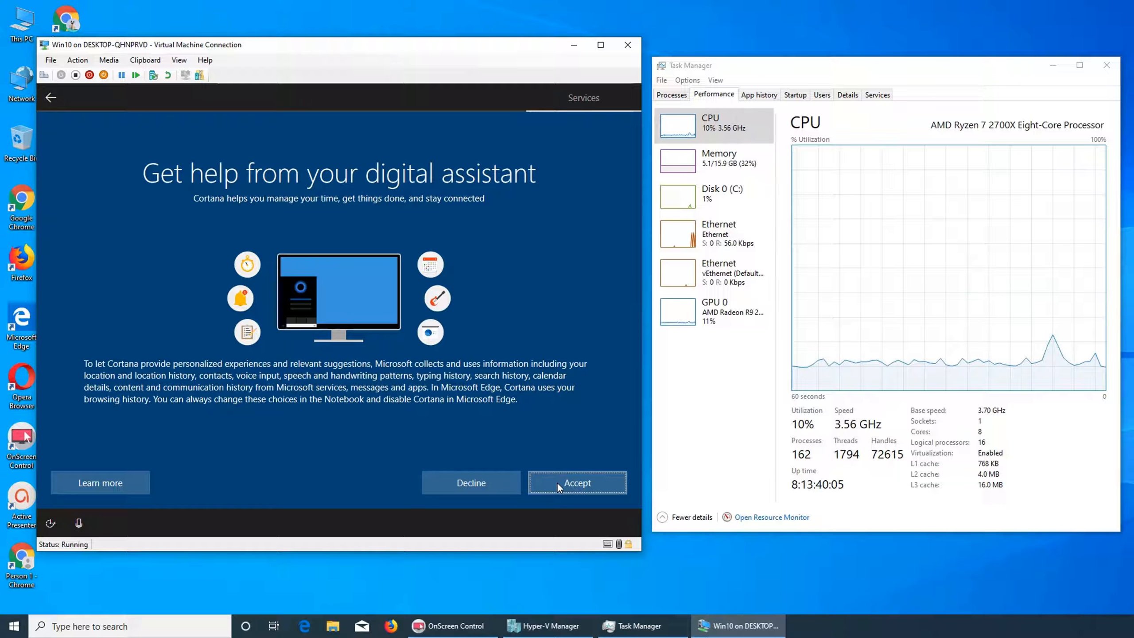
{"action": "left_click", "coordinate": [558, 483]}
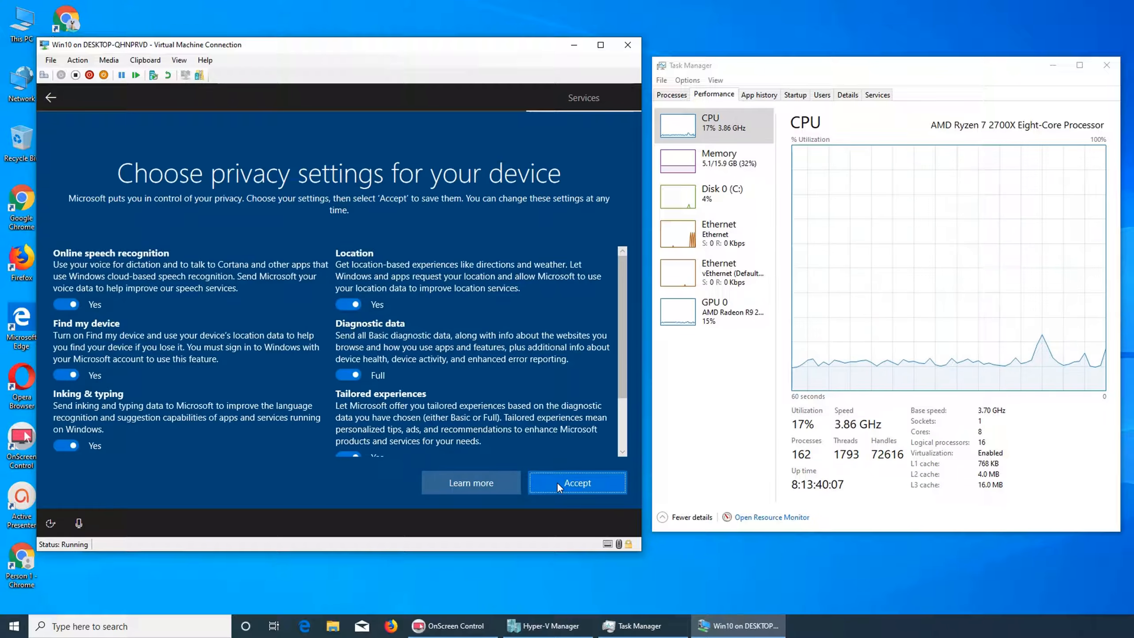
{"action": "left_click", "coordinate": [558, 484]}
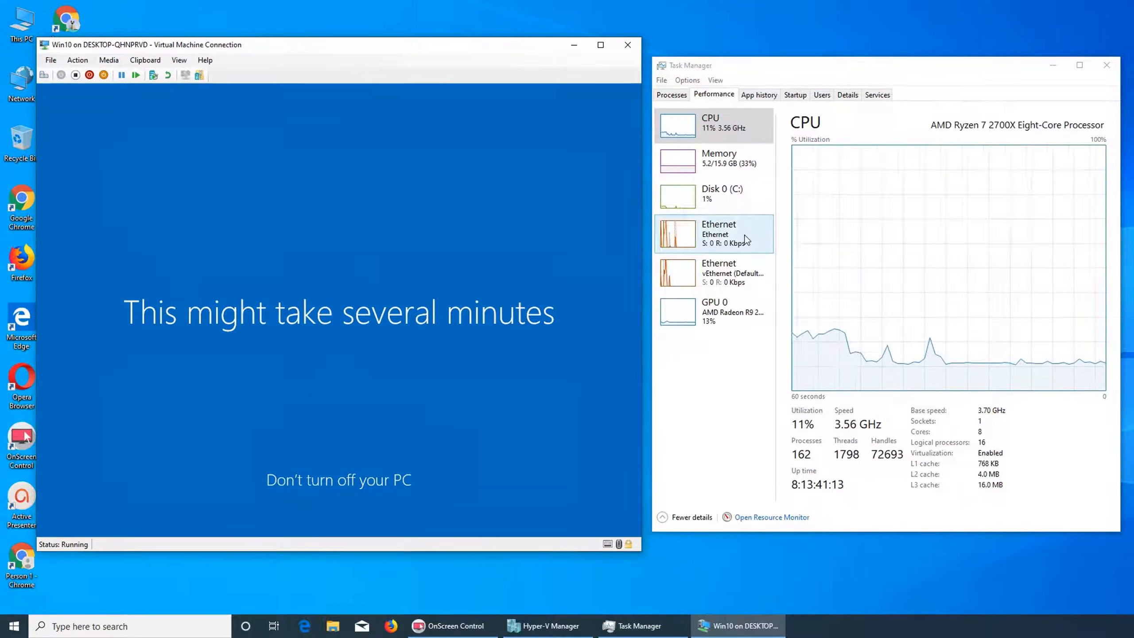
Connect to the virtual machine with the display configuration at 1366 by 768 pixels.
{"action": "left_click", "coordinate": [705, 156]}
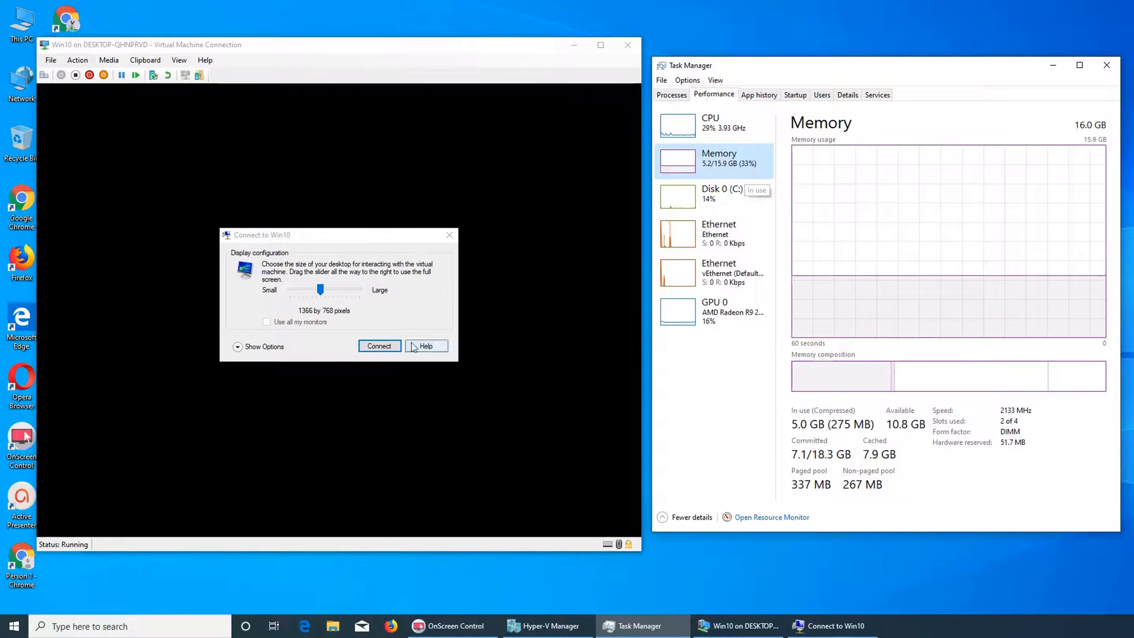
{"action": "left_click", "coordinate": [379, 346]}
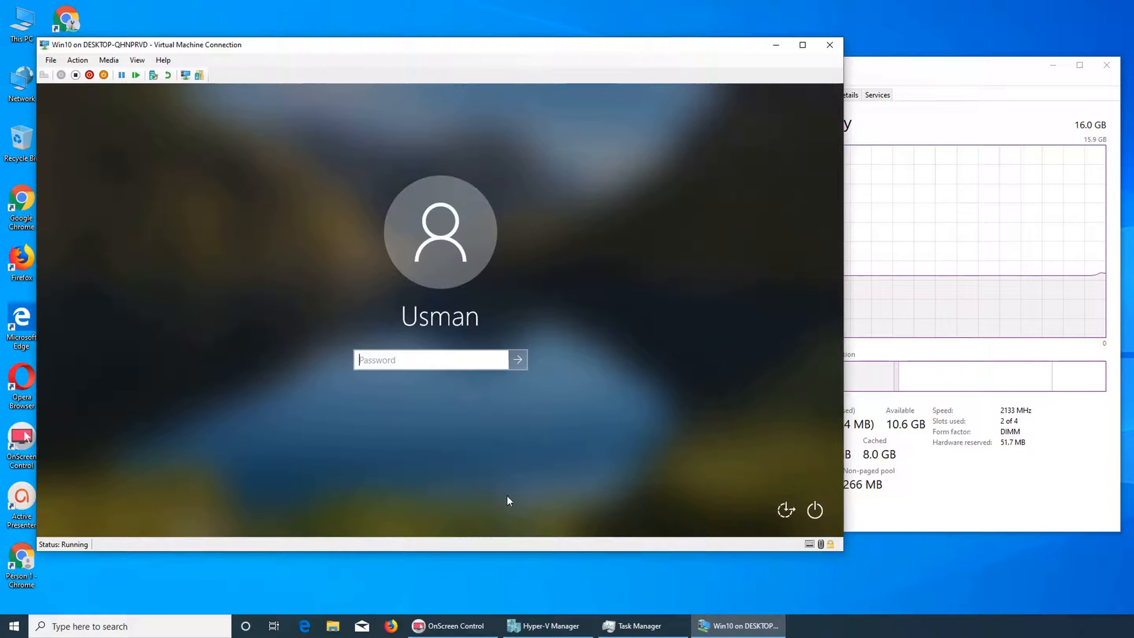
Sign in to the local account by entering its password.
{"action": "type", "text": "••••••"}
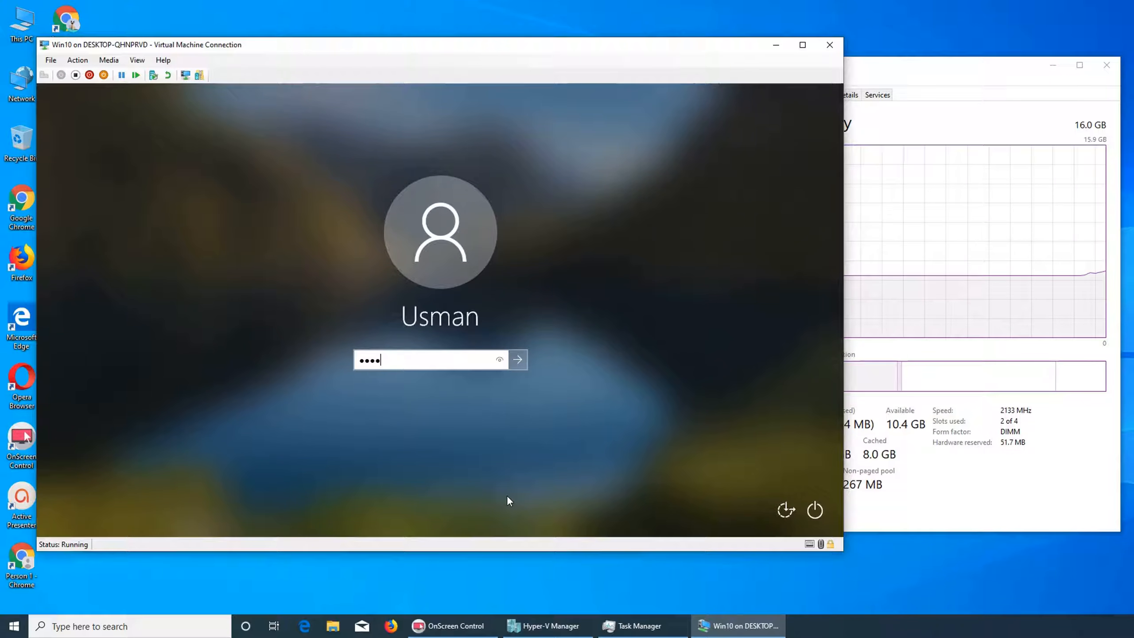
{"action": "type", "text": "•••••"}
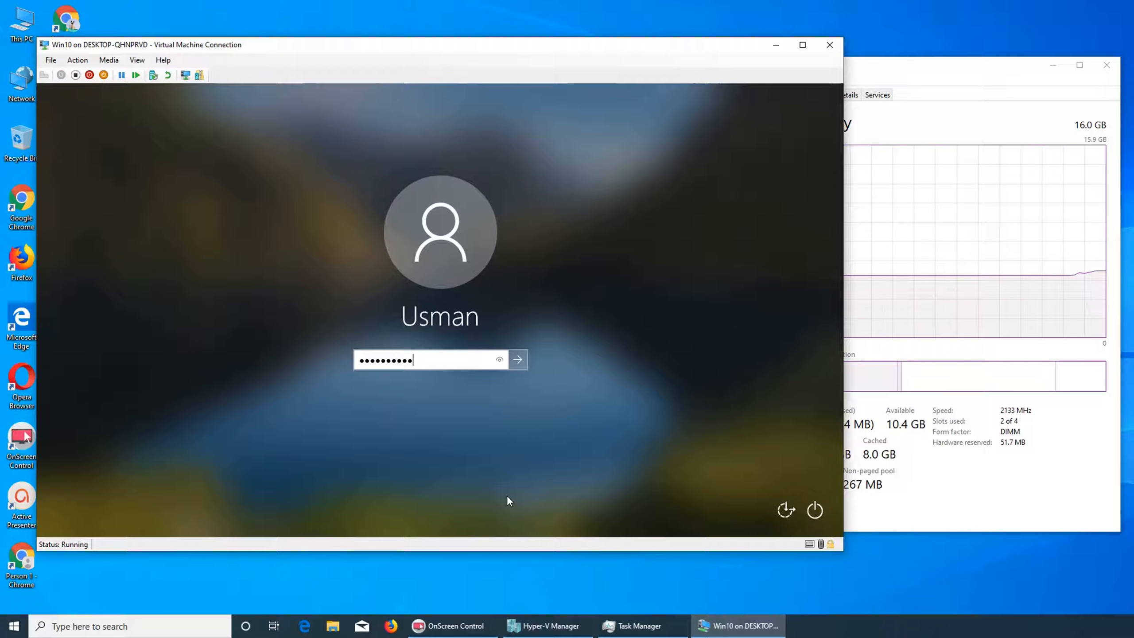
{"action": "key", "text": "Return"}
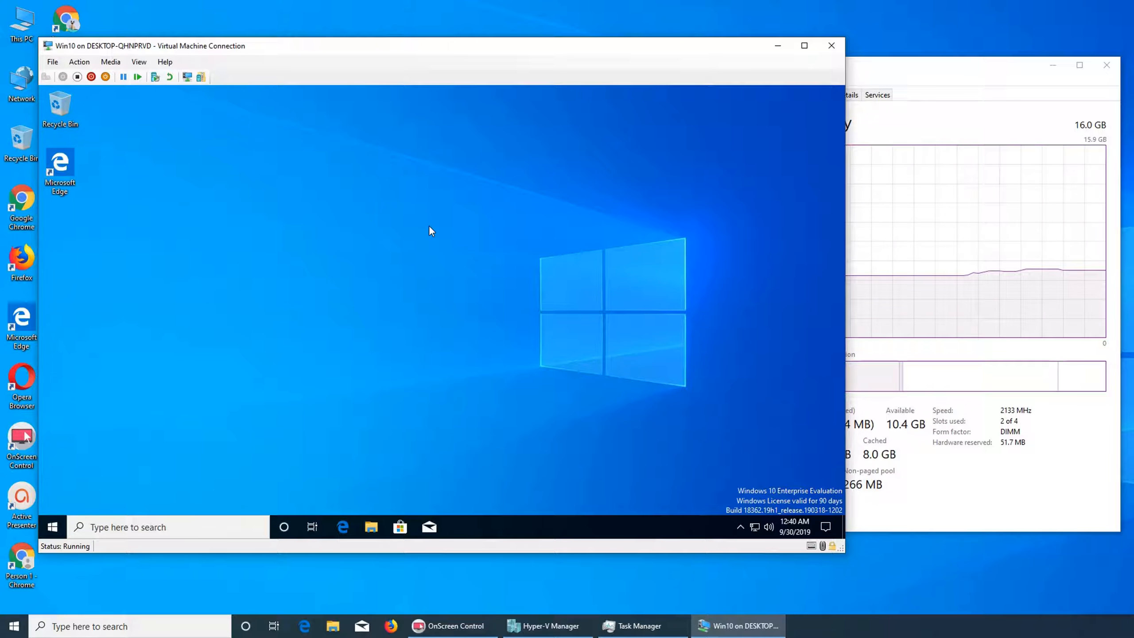
Open Microsoft Edge inside the virtual machine and check the network connection status.
{"action": "left_click", "coordinate": [889, 132]}
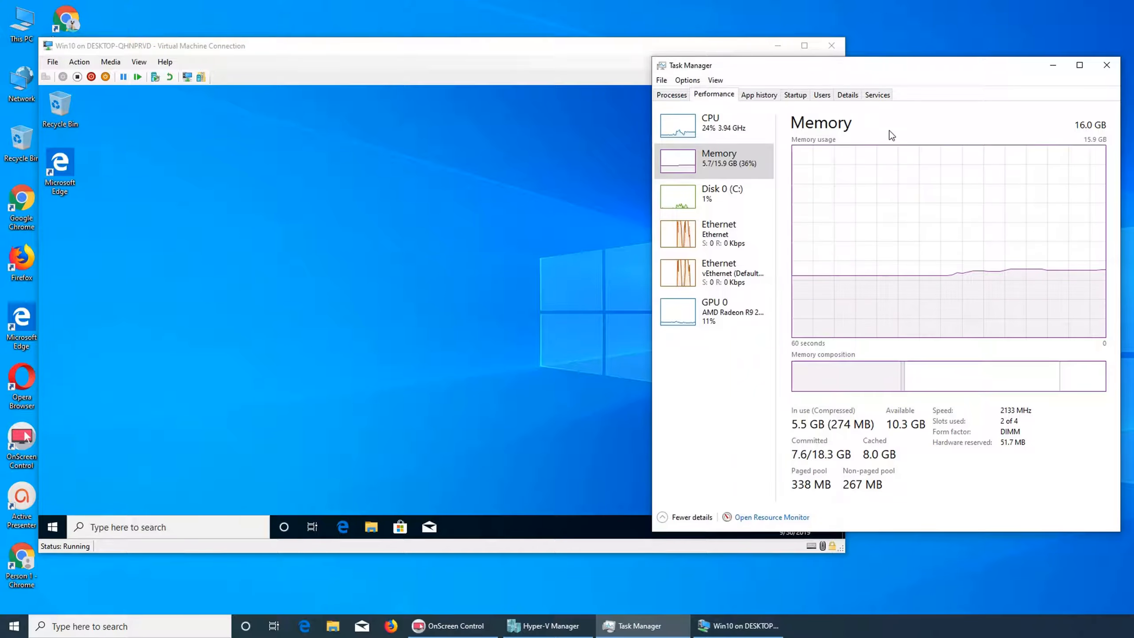
{"action": "left_click", "coordinate": [511, 46]}
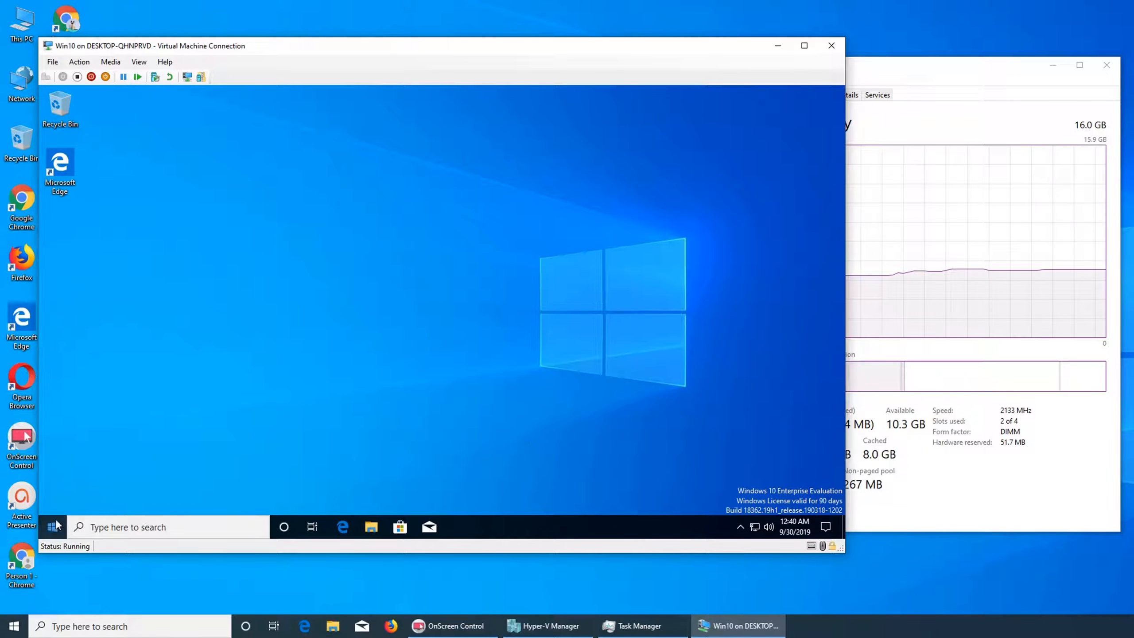
{"action": "left_click", "coordinate": [50, 529]}
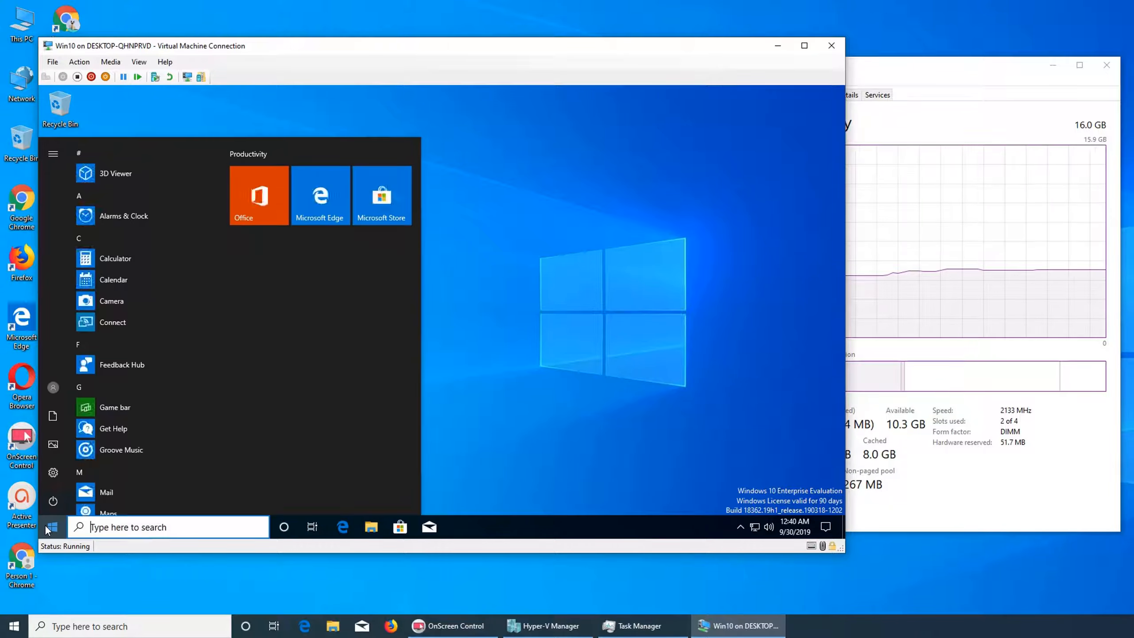
{"action": "left_click", "coordinate": [639, 376]}
{"action": "left_click", "coordinate": [343, 526]}
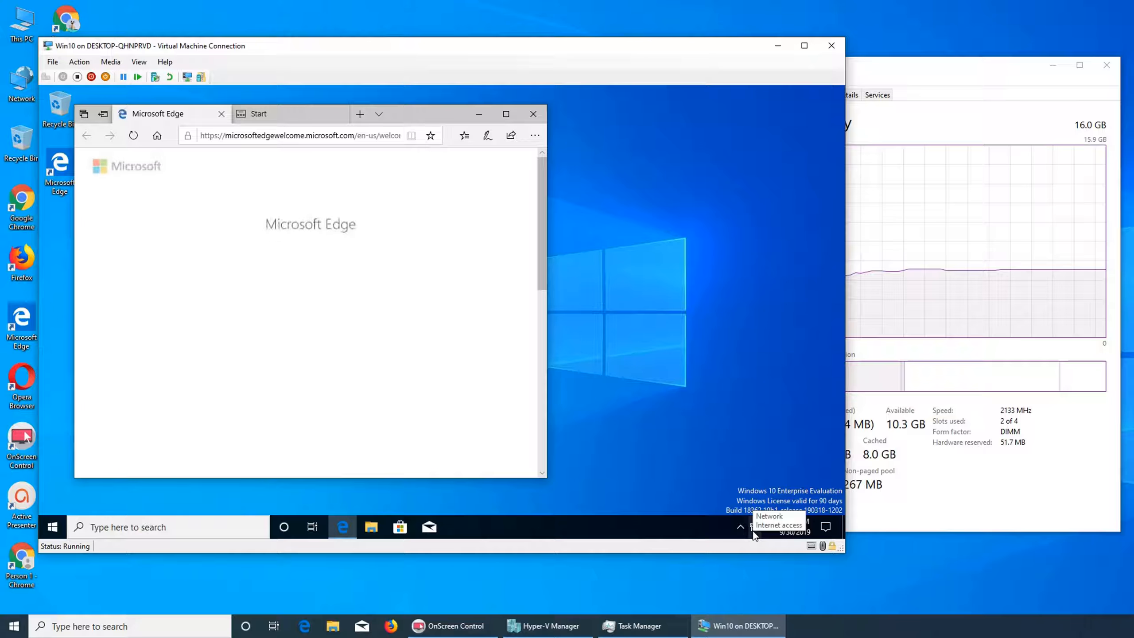
{"action": "left_click", "coordinate": [755, 527]}
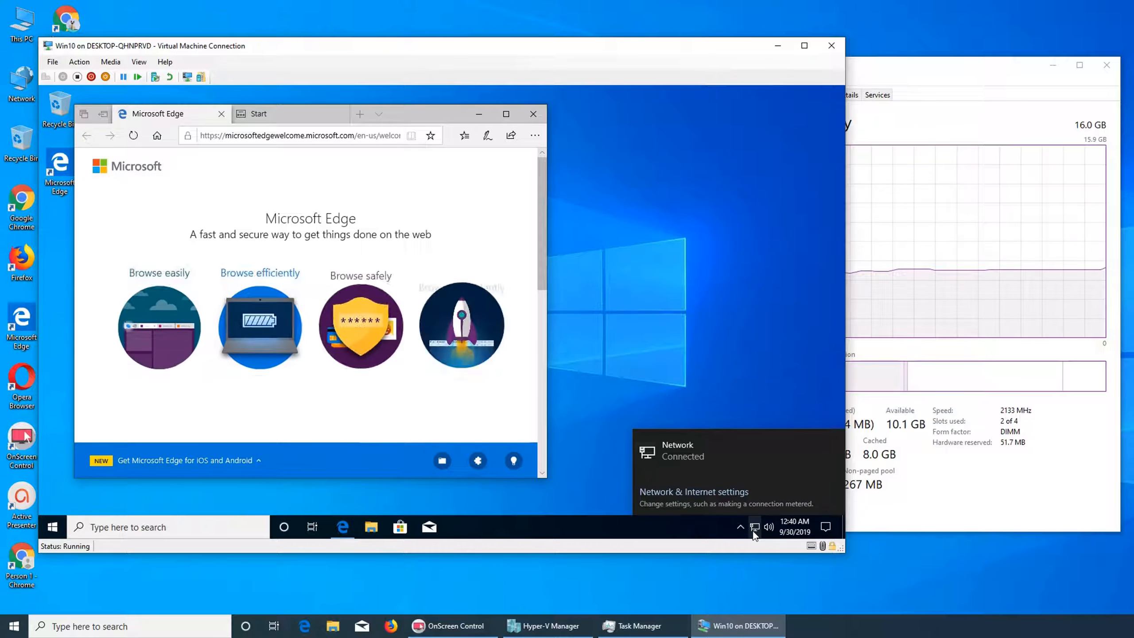
{"action": "left_click", "coordinate": [625, 393]}
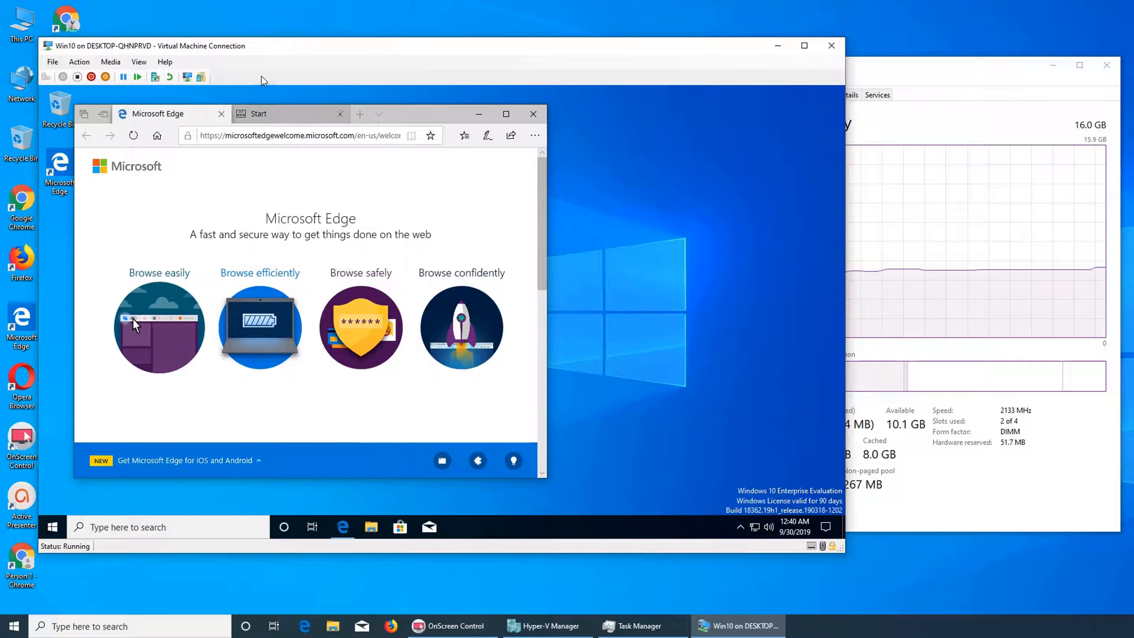
Close the extra Start tab and go to google from the address bar.
{"action": "left_click", "coordinate": [264, 115]}
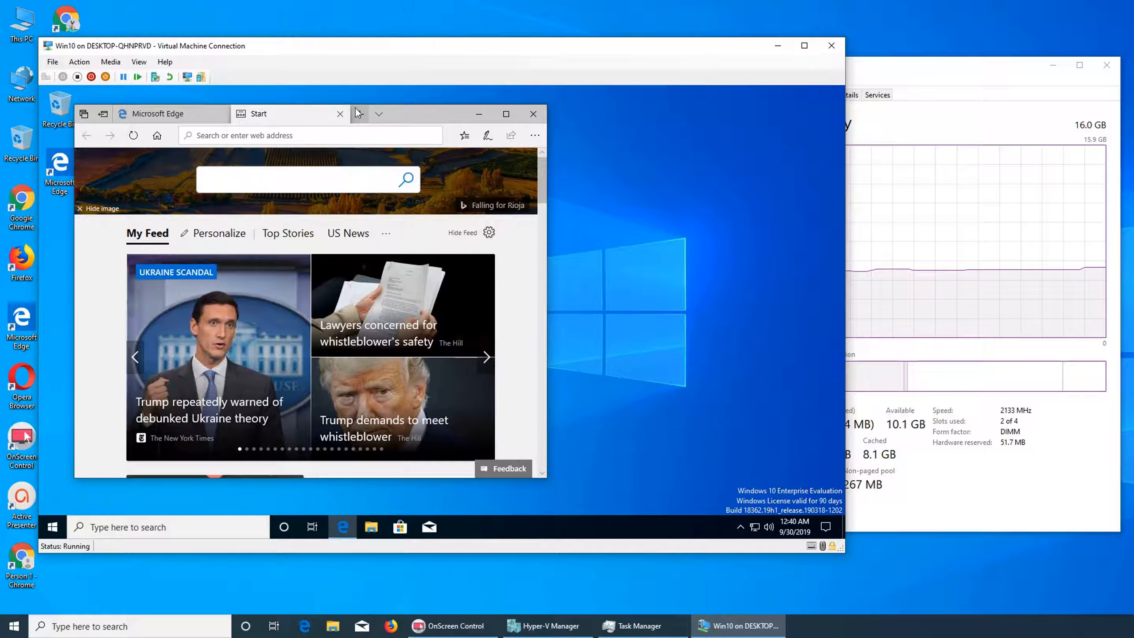
{"action": "left_click", "coordinate": [340, 113]}
{"action": "left_click", "coordinate": [319, 137]}
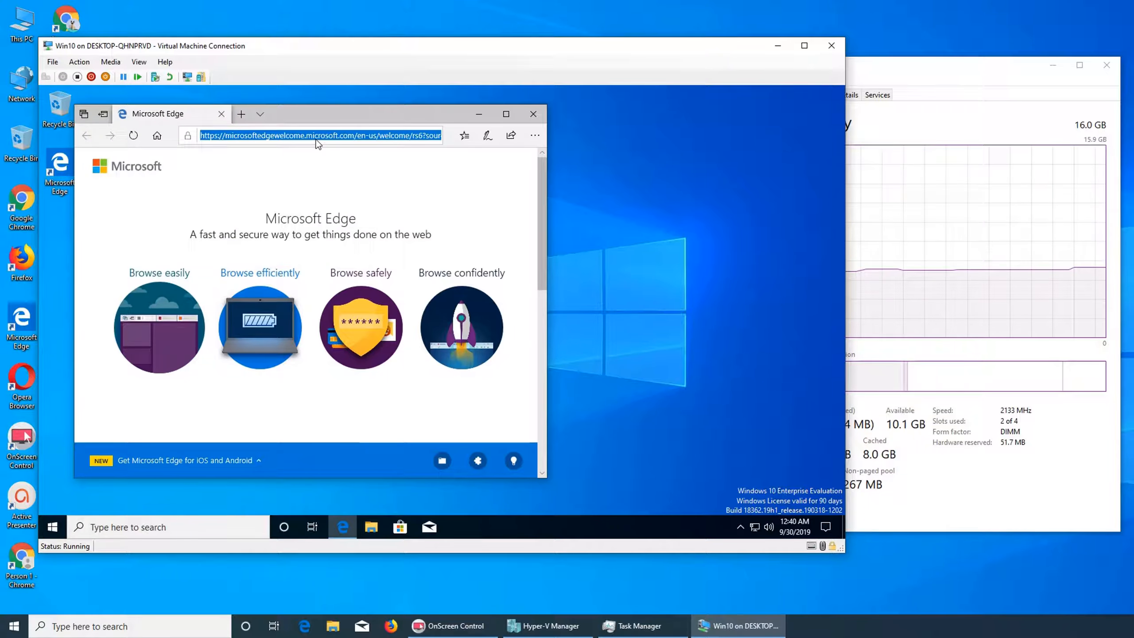
{"action": "type", "text": "google"}
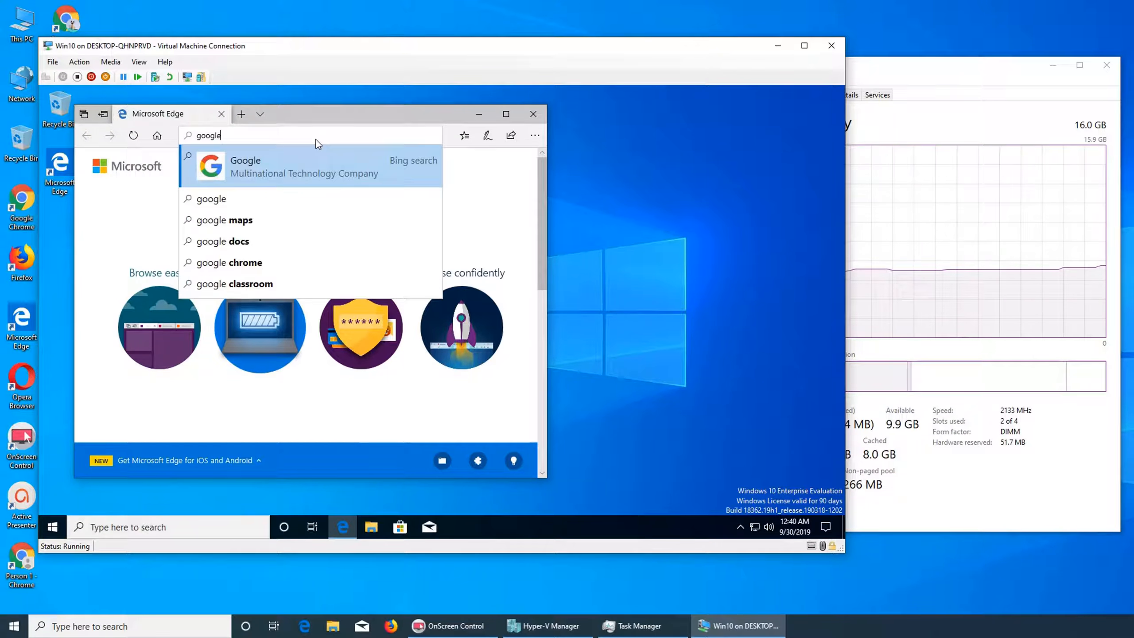
{"action": "key", "text": "Return"}
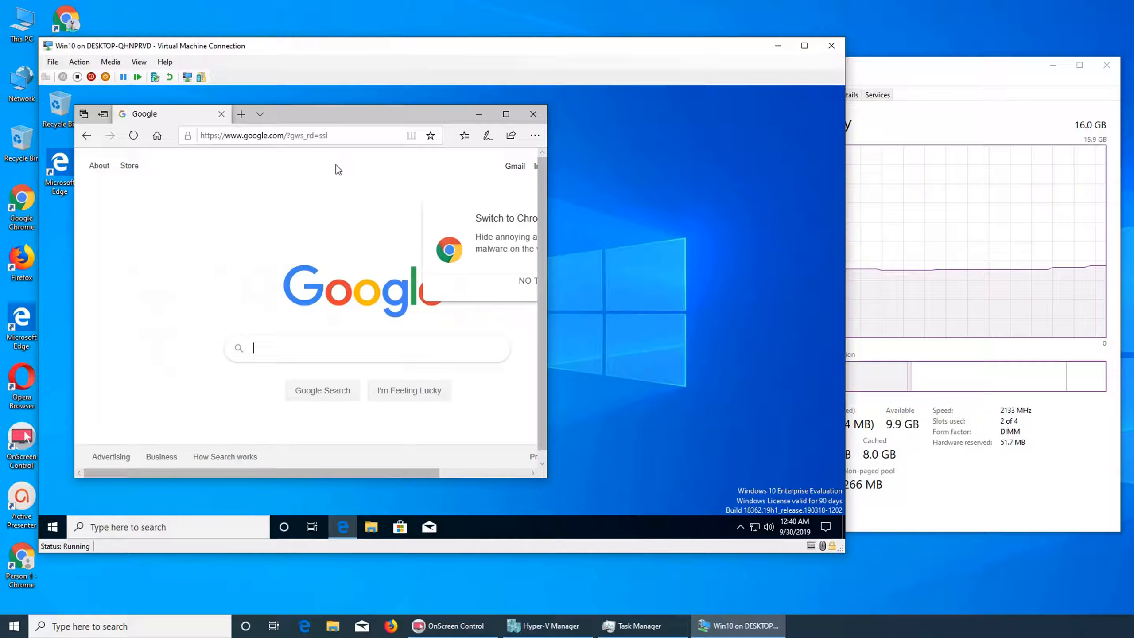
Maximize the Edge window and search Google for chrome.
{"action": "double_click", "coordinate": [348, 118]}
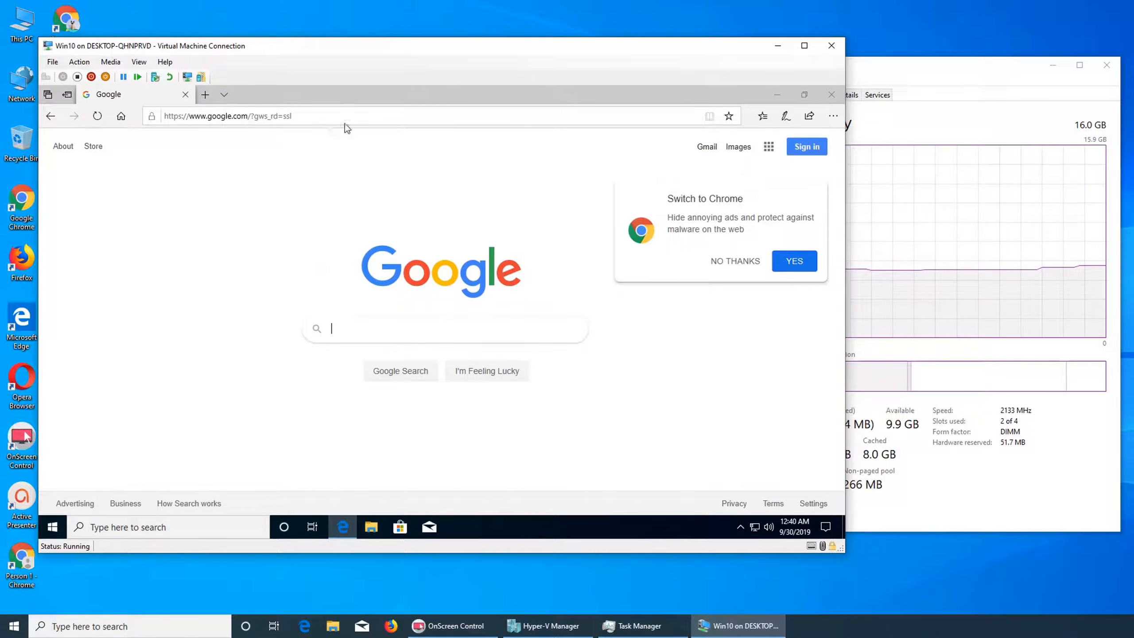
{"action": "left_click", "coordinate": [295, 116]}
{"action": "left_click", "coordinate": [456, 331]}
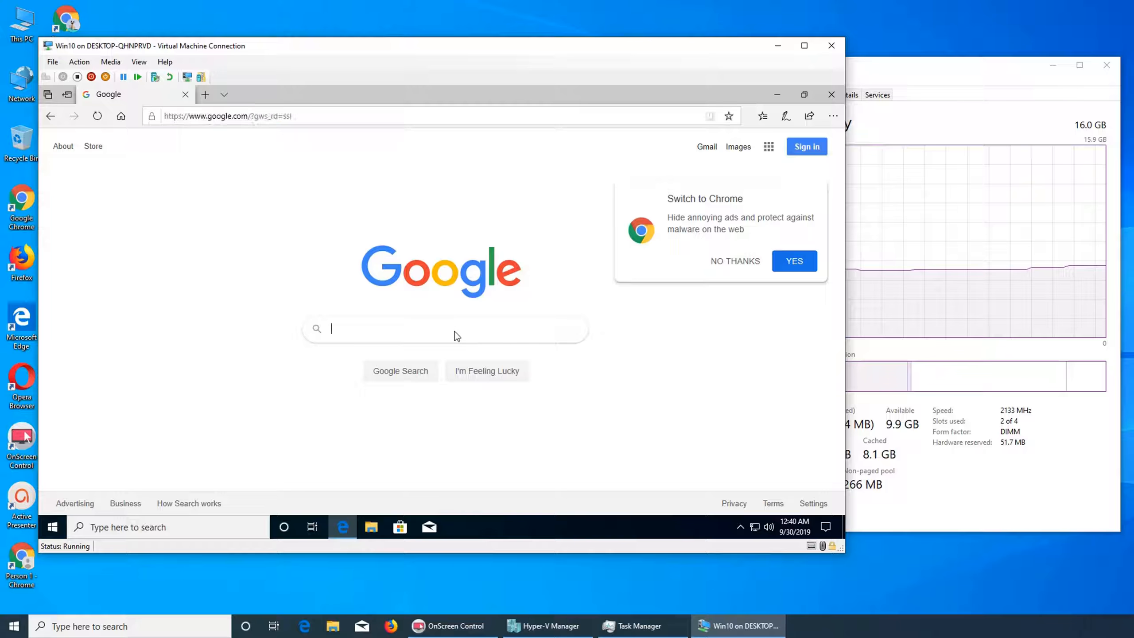
{"action": "type", "text": "chrome"}
{"action": "key", "text": "Return"}
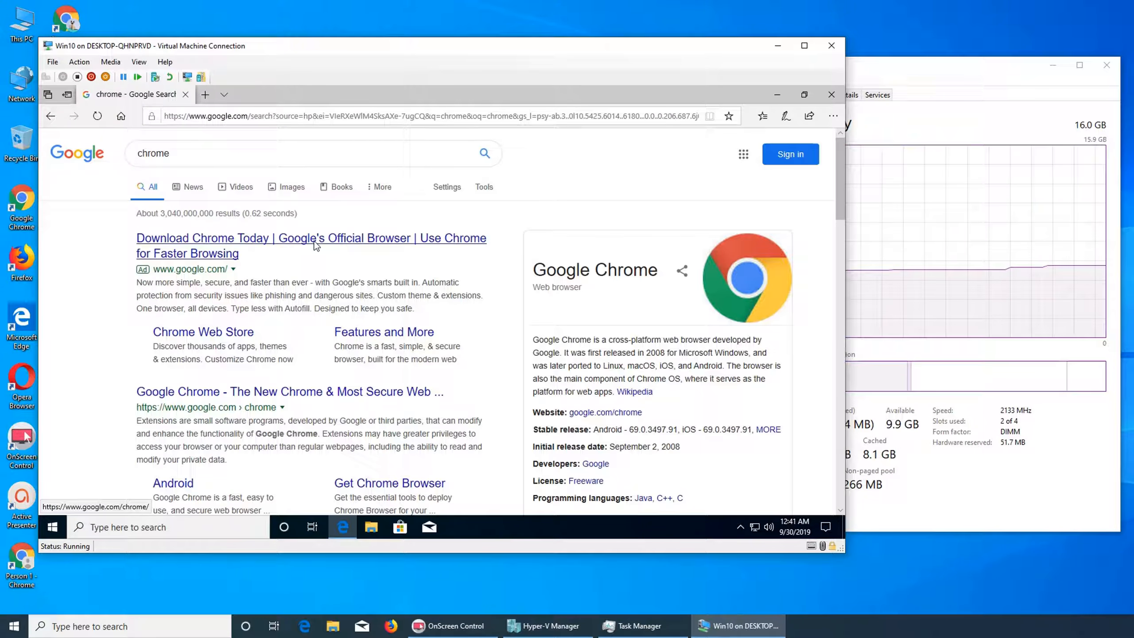
Open the Chrome download page and accept the terms with usage statistics reporting unchecked.
{"action": "left_click", "coordinate": [317, 245]}
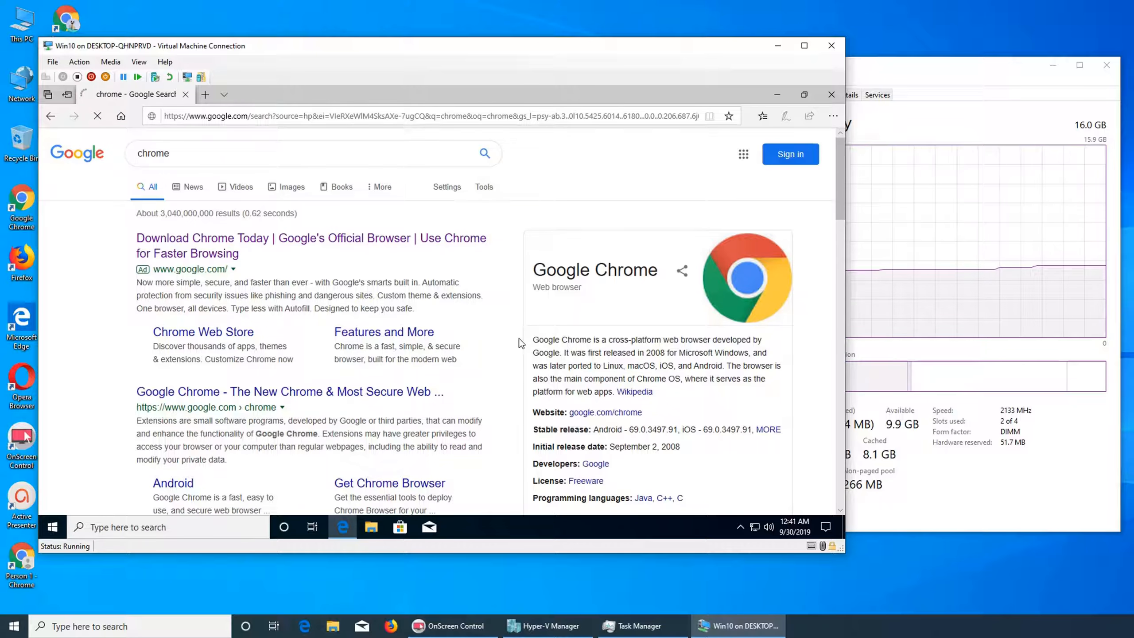
{"action": "left_click", "coordinate": [444, 406]}
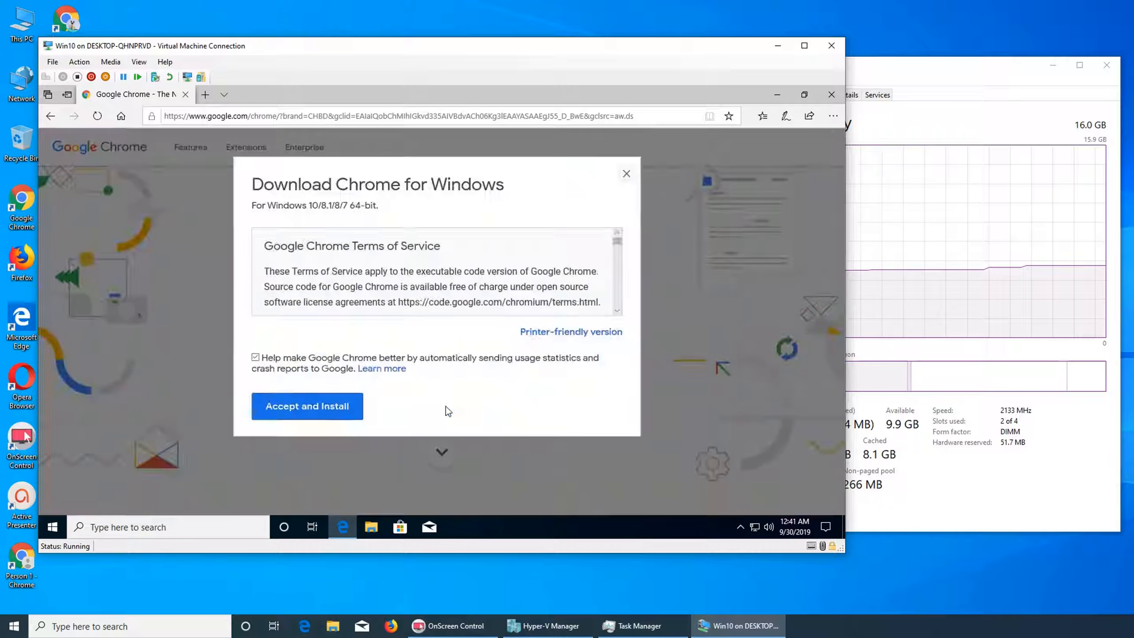
{"action": "left_click", "coordinate": [288, 358]}
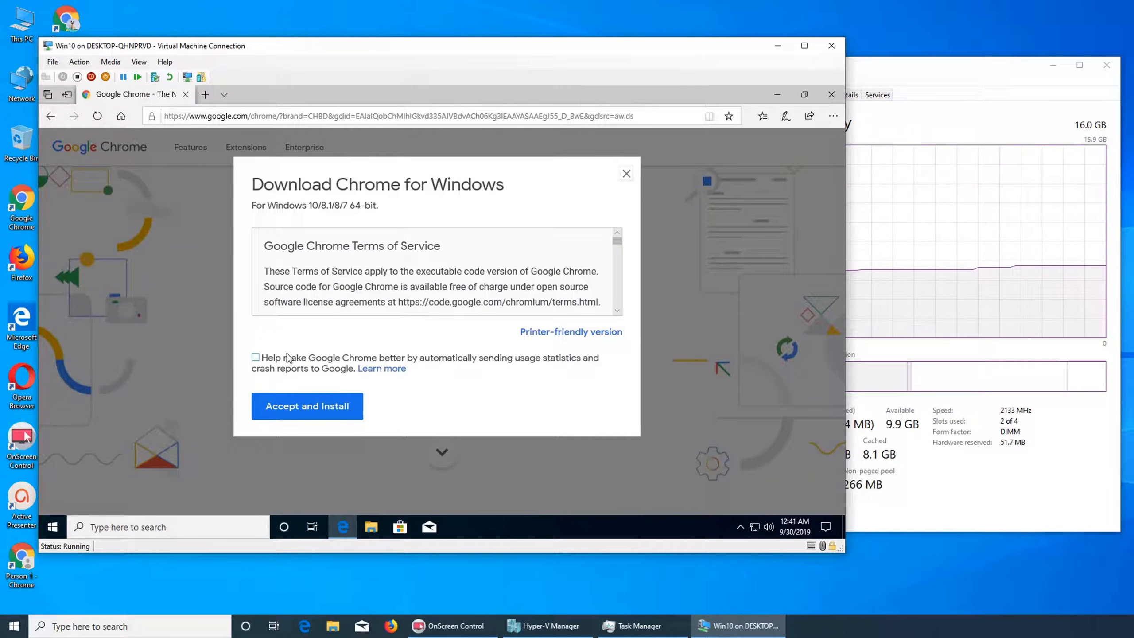
{"action": "left_click", "coordinate": [304, 413]}
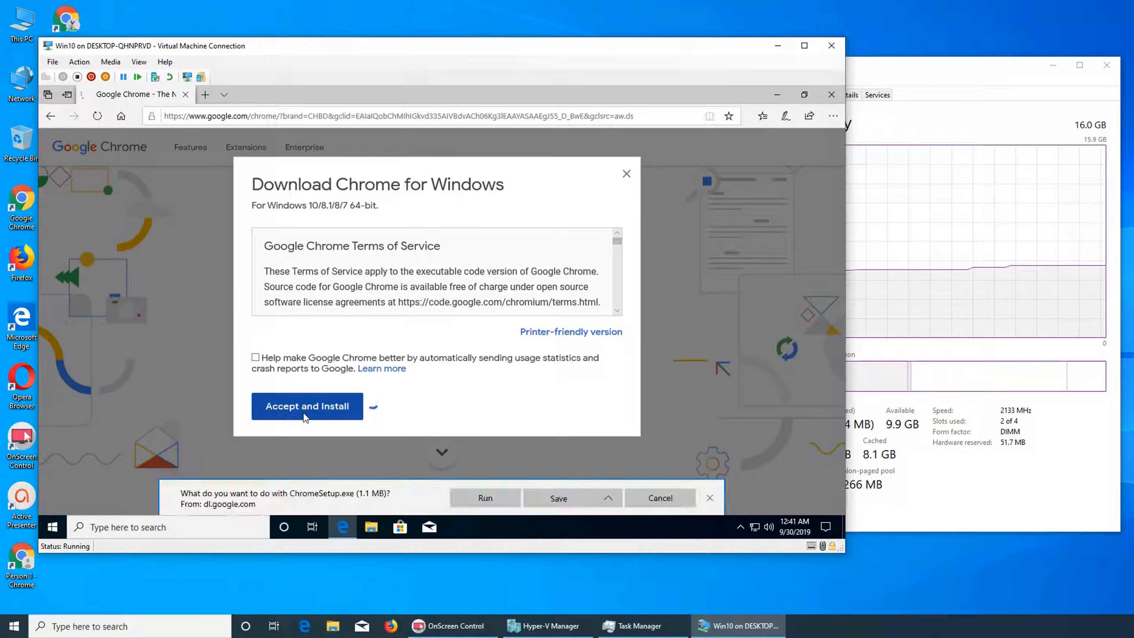
Run ChromeSetup.exe and allow Google Update Setup to make changes to the device.
{"action": "left_click", "coordinate": [485, 498]}
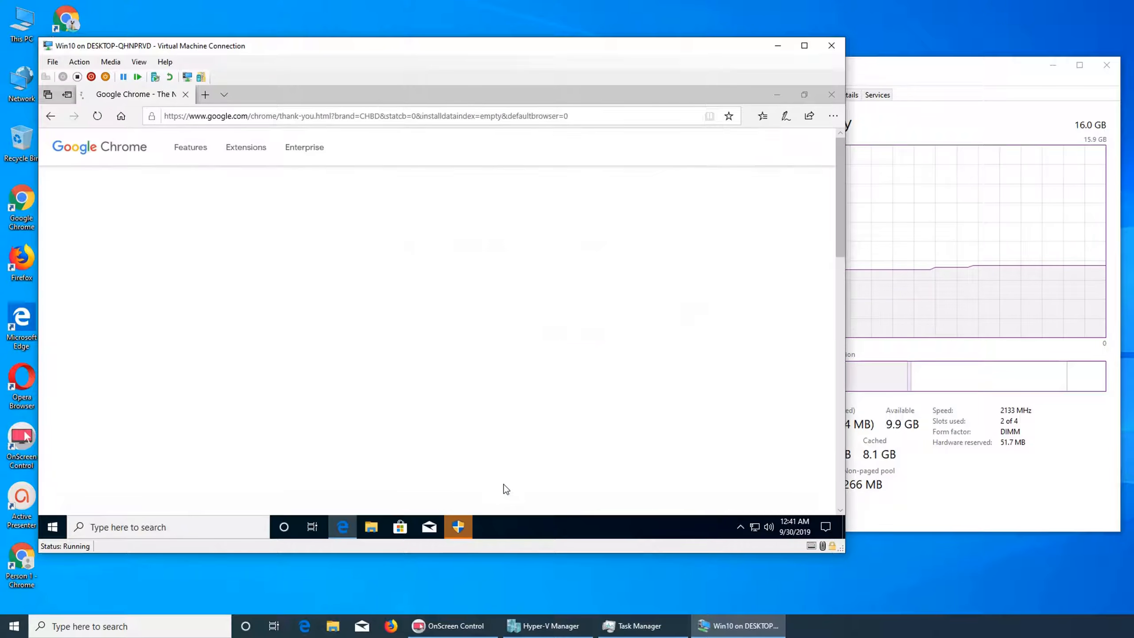
{"action": "left_click", "coordinate": [458, 527]}
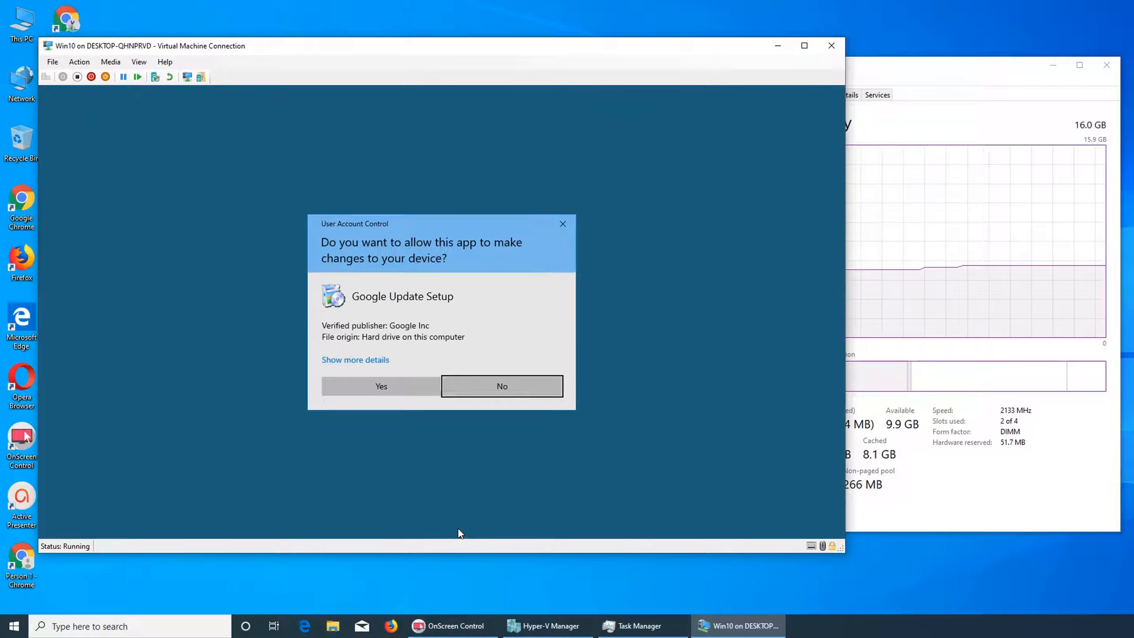
{"action": "left_click", "coordinate": [395, 388]}
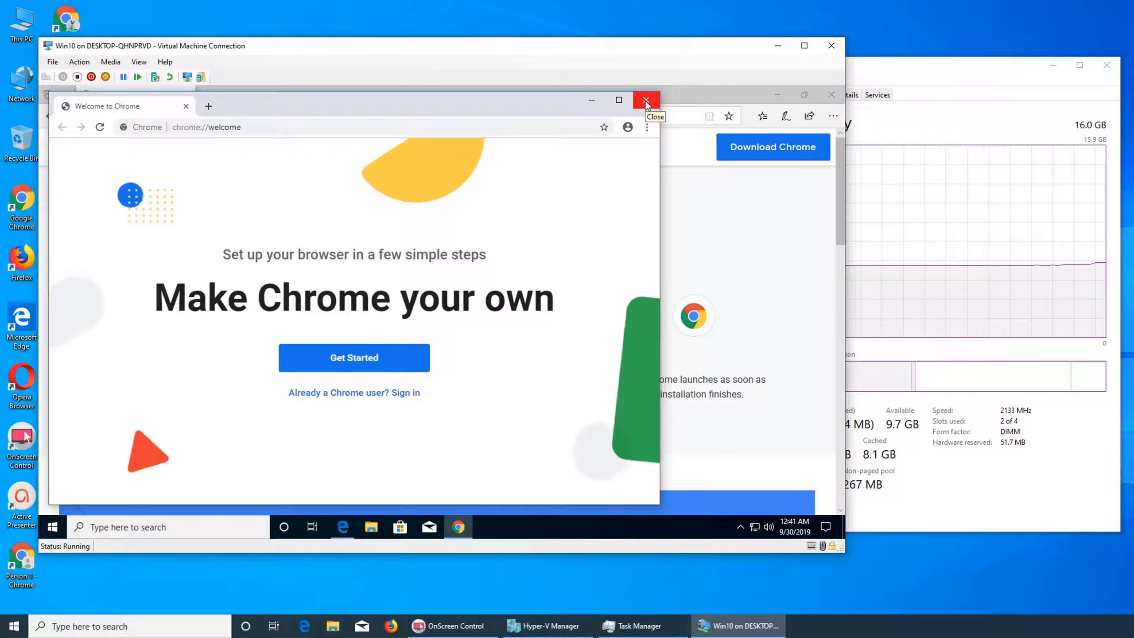
Maximize the new Chrome window and close Microsoft Edge, leaving Chrome's welcome page open.
{"action": "left_click", "coordinate": [620, 103]}
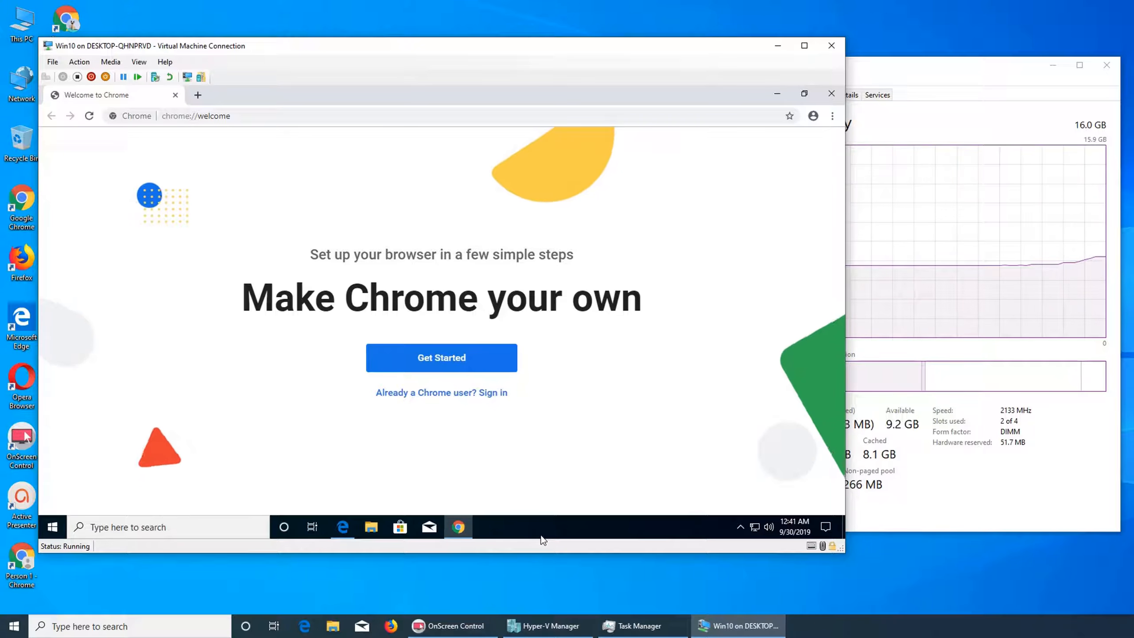
{"action": "left_click", "coordinate": [463, 532]}
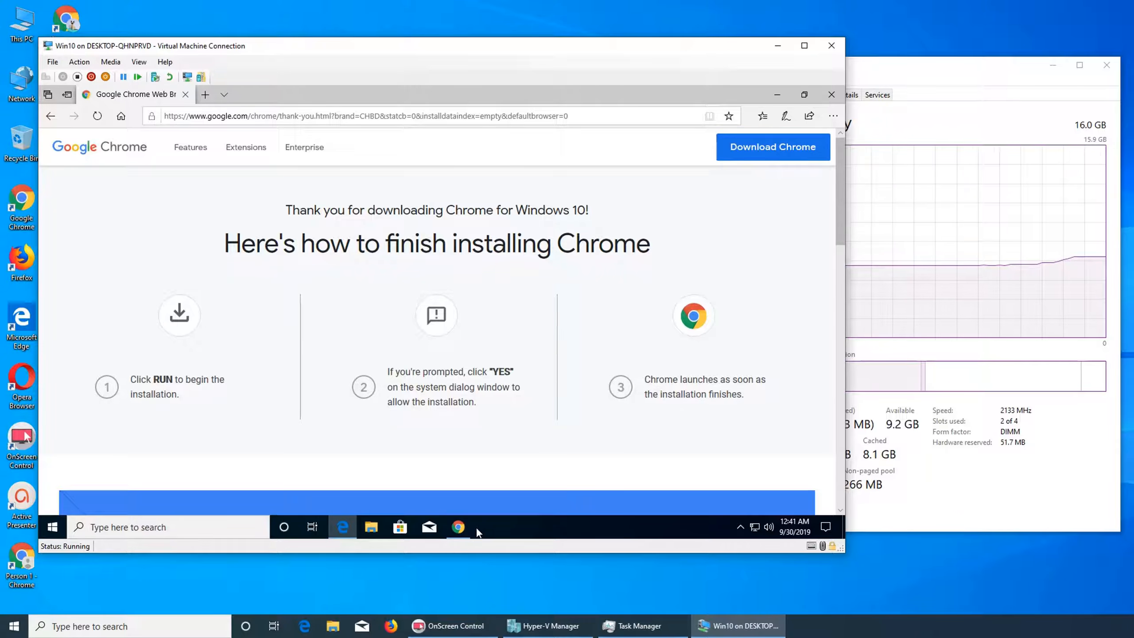
{"action": "left_click", "coordinate": [464, 527]}
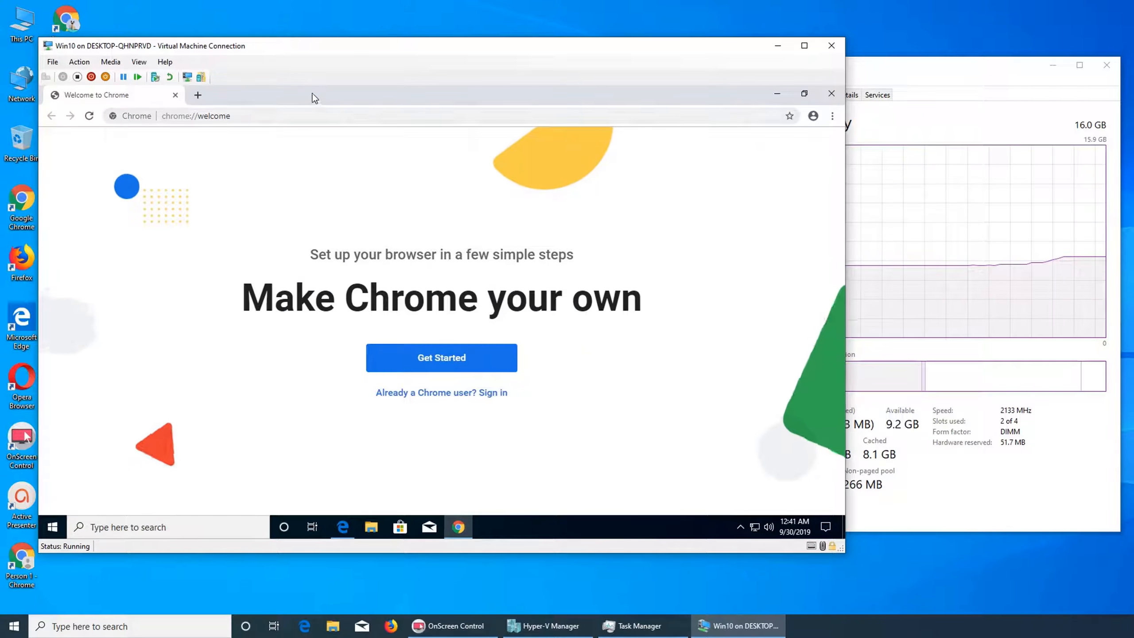
{"action": "left_click", "coordinate": [778, 96]}
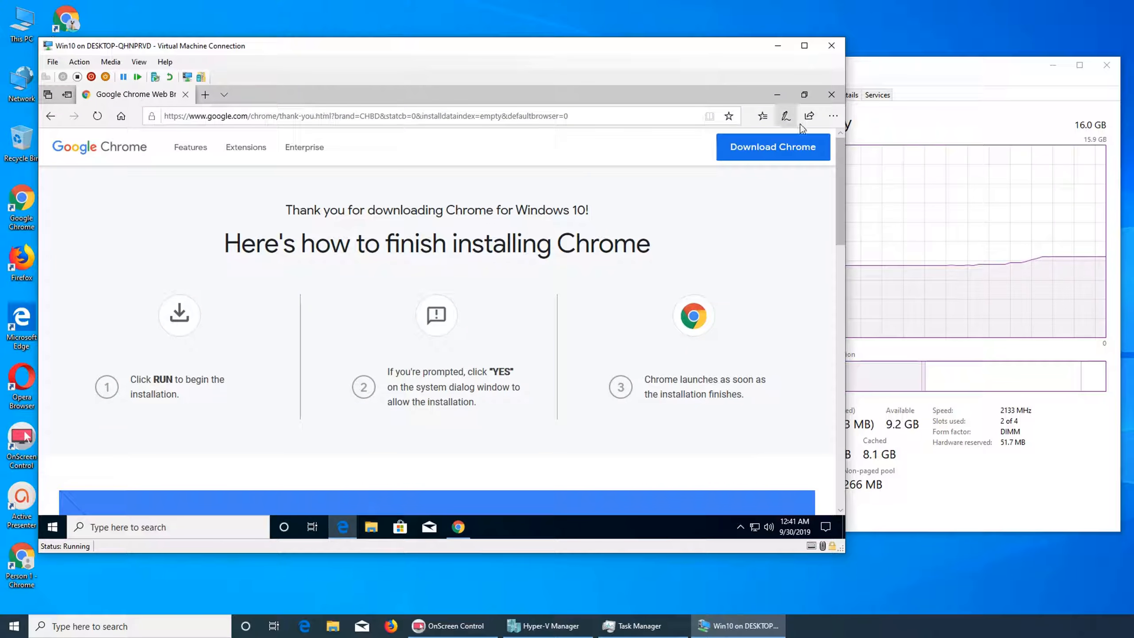
{"action": "left_click", "coordinate": [829, 96]}
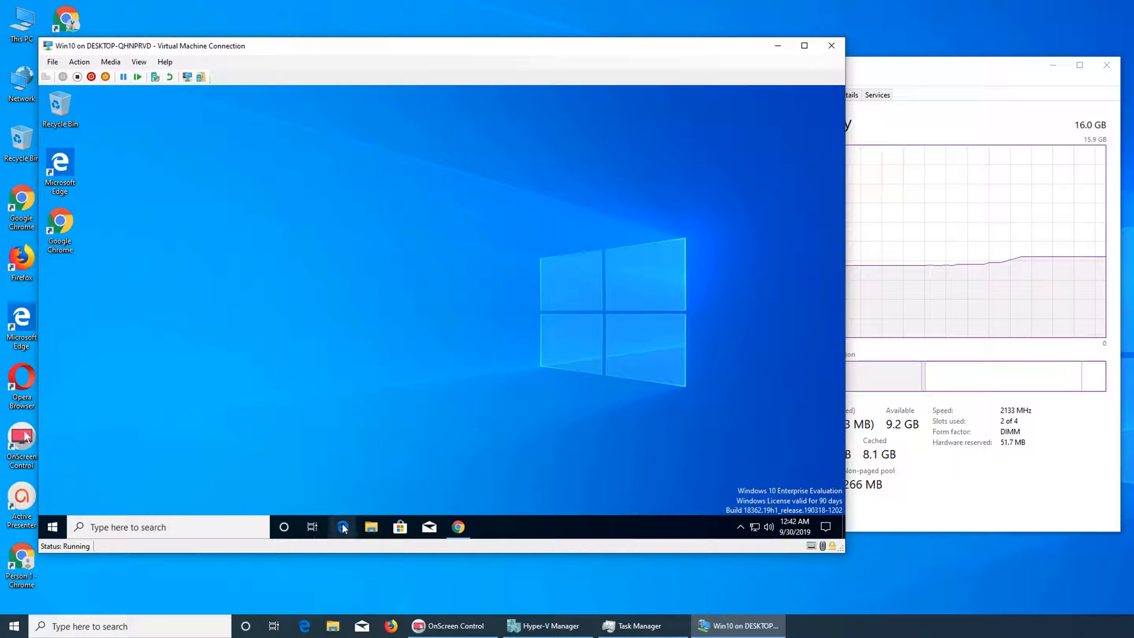
{"action": "left_click", "coordinate": [458, 527]}
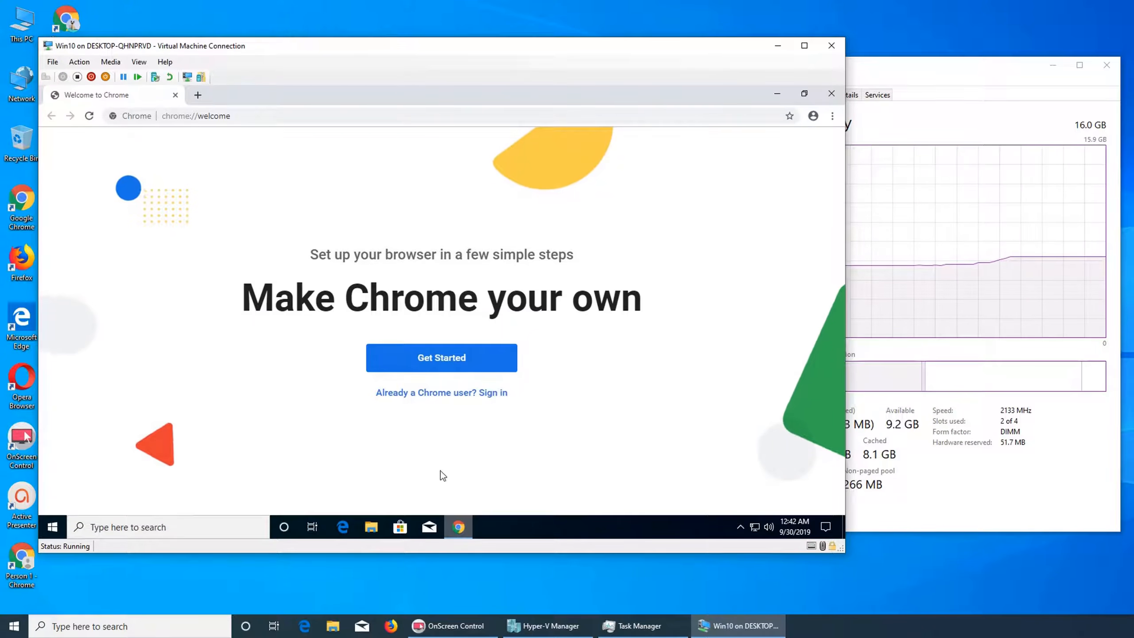
Check Chrome's version under About Google Chrome, then close the Chrome window.
{"action": "left_click", "coordinate": [830, 116]}
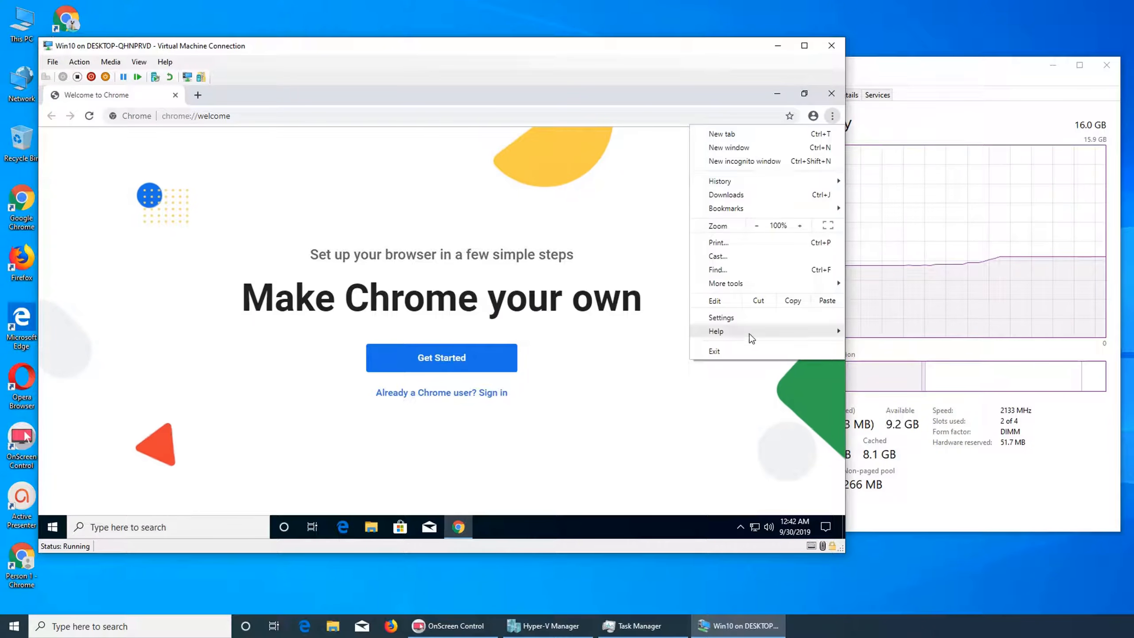
{"action": "mouse_move", "coordinate": [737, 337]}
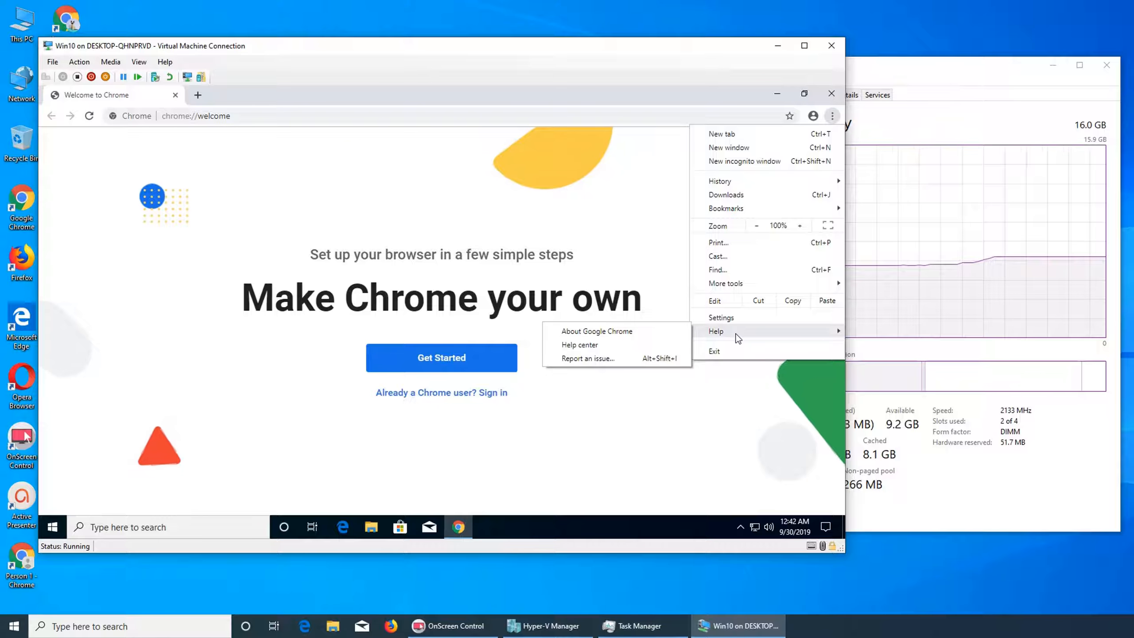
{"action": "left_click", "coordinate": [608, 333]}
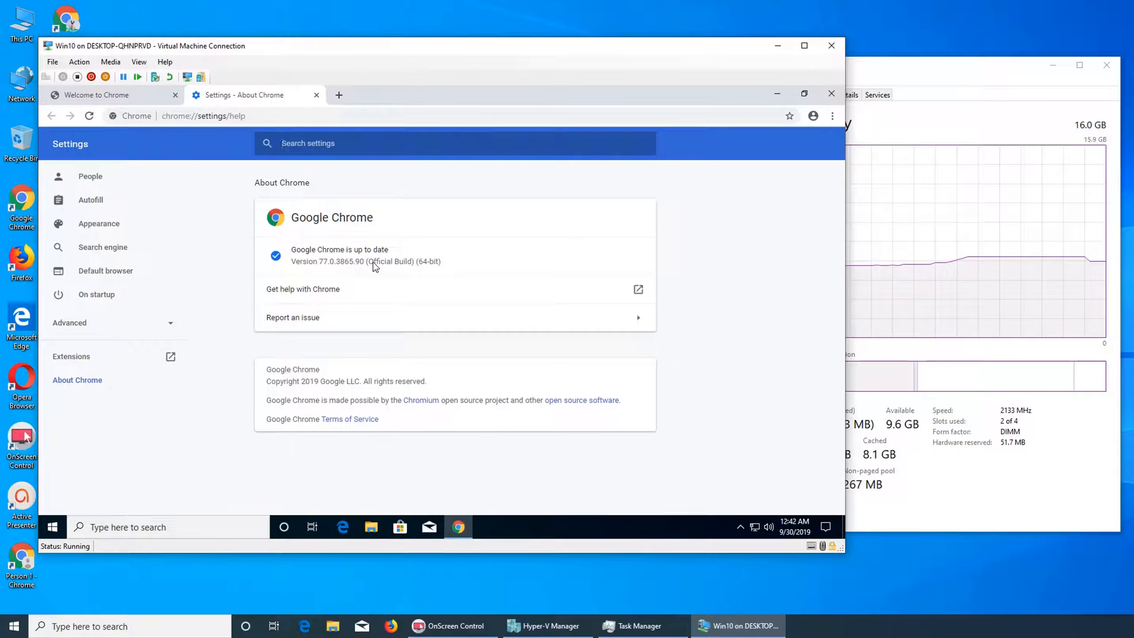
{"action": "left_click", "coordinate": [831, 95]}
Reopen Chrome from the VM desktop shortcut and go to youtube.
{"action": "right_click", "coordinate": [263, 209]}
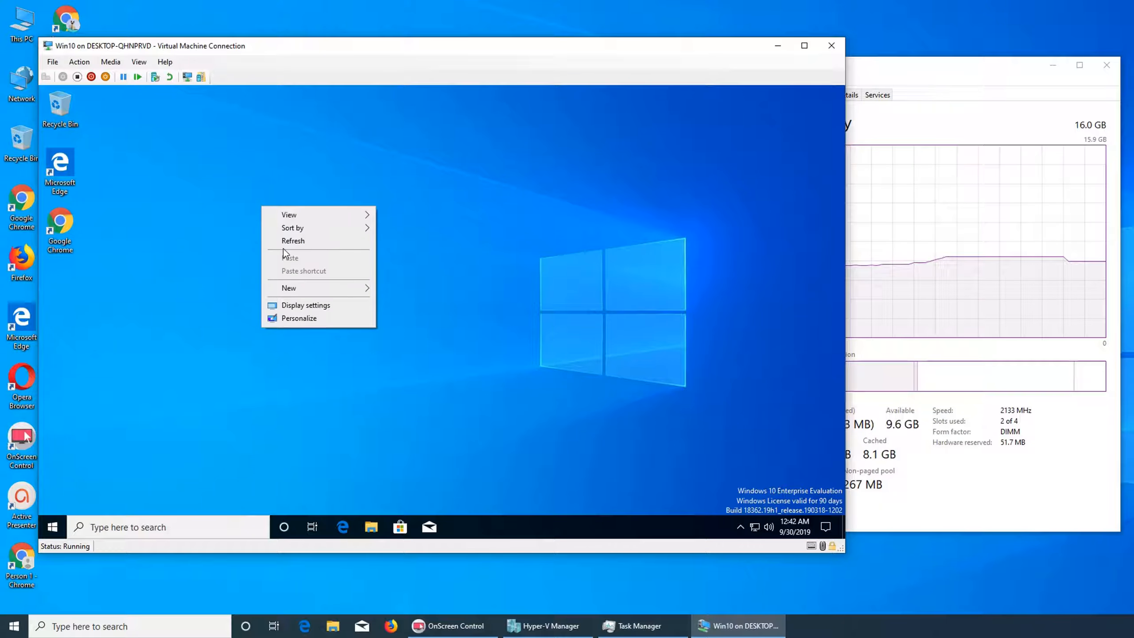
{"action": "double_click", "coordinate": [54, 227]}
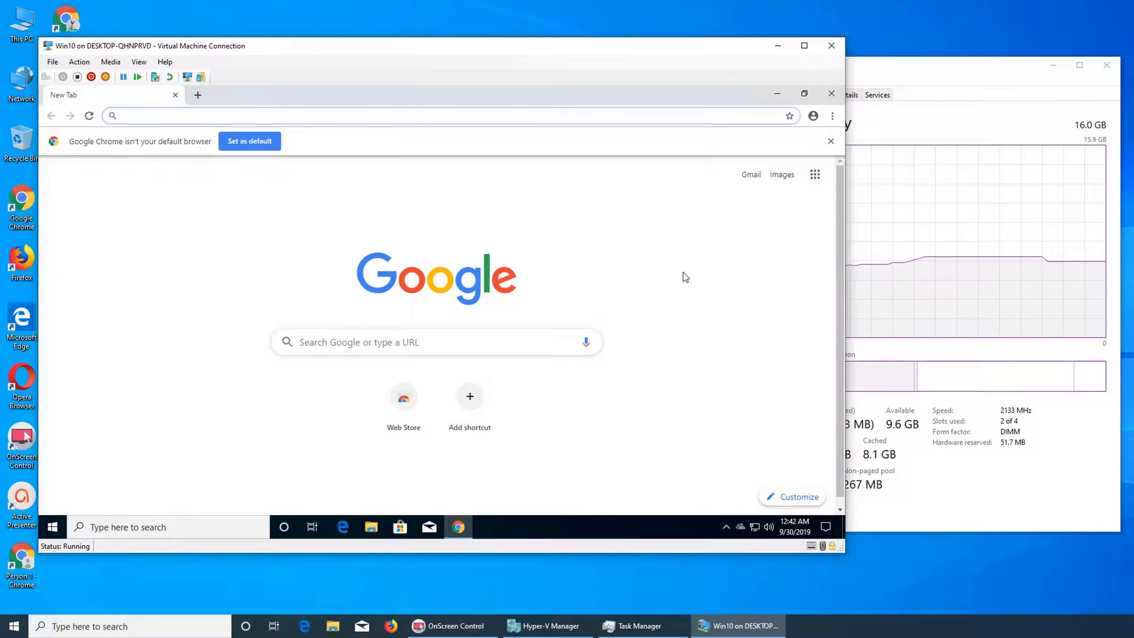
{"action": "type", "text": "youtub"}
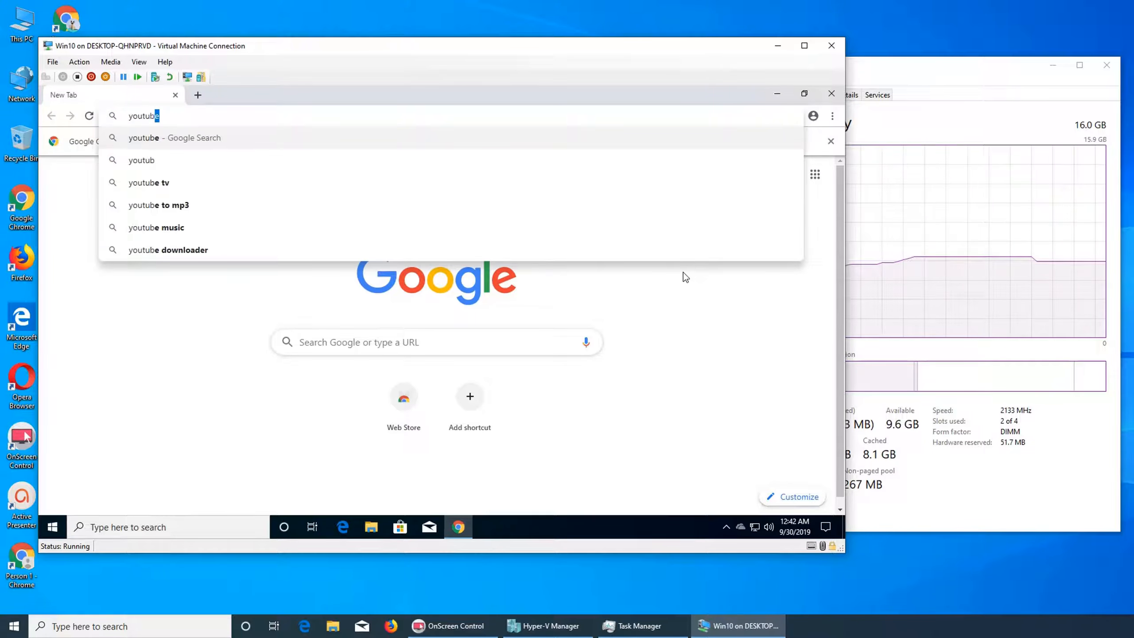
{"action": "type", "text": "e"}
{"action": "key", "text": "Return"}
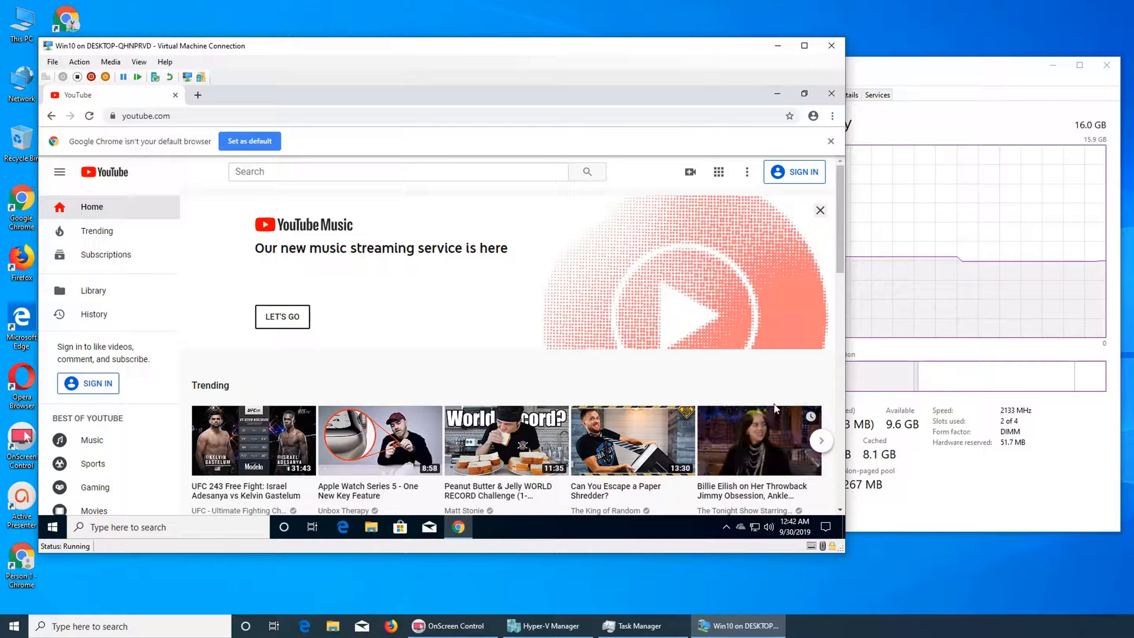
Set the VM's Remote Audio volume to 100.
{"action": "left_click", "coordinate": [770, 534]}
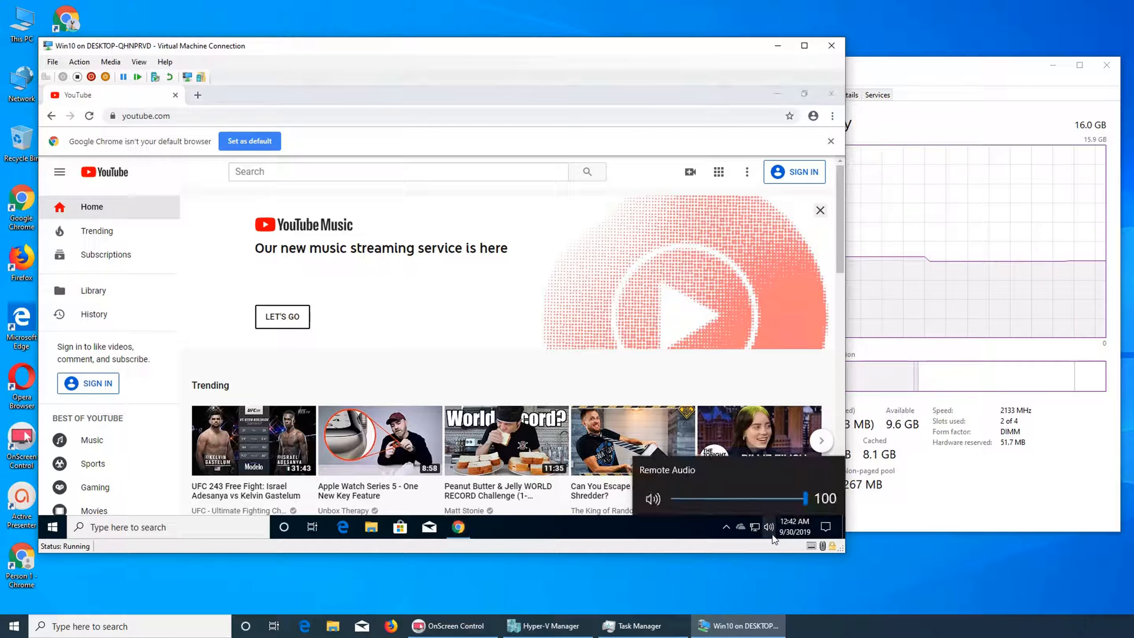
{"action": "left_click", "coordinate": [782, 499]}
{"action": "left_click_drag", "start_coordinate": [784, 499], "coordinate": [827, 503]}
Play the BBC video "World's smallest cat" from the YouTube home page and pause it.
{"action": "left_click", "coordinate": [469, 330]}
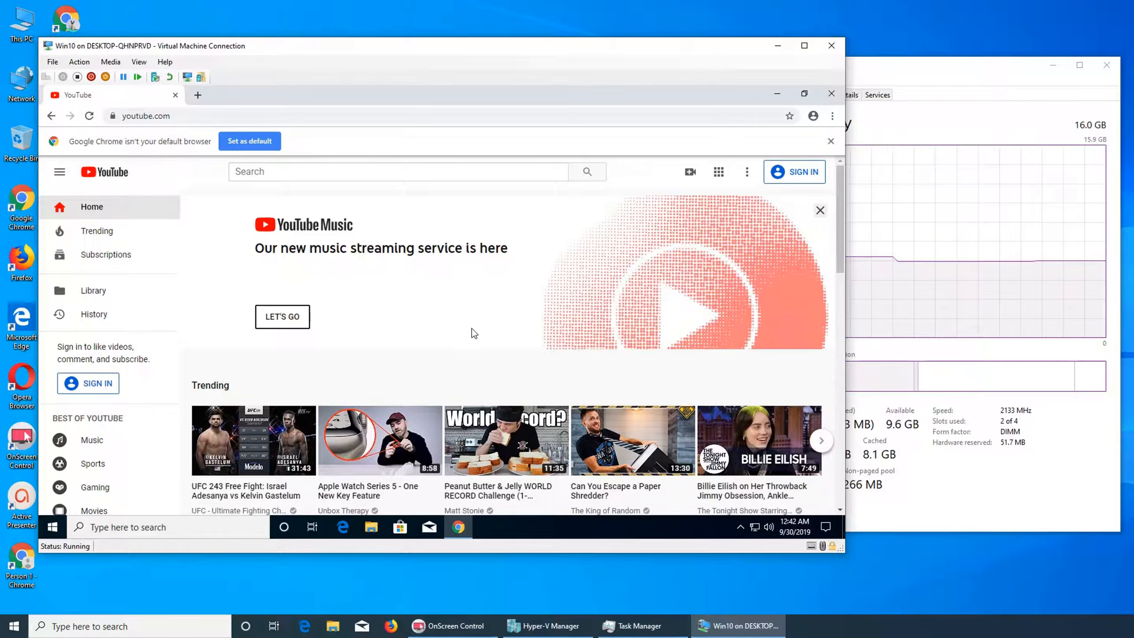
{"action": "scroll", "coordinate": [491, 335], "scroll_direction": "down", "scroll_amount": 5}
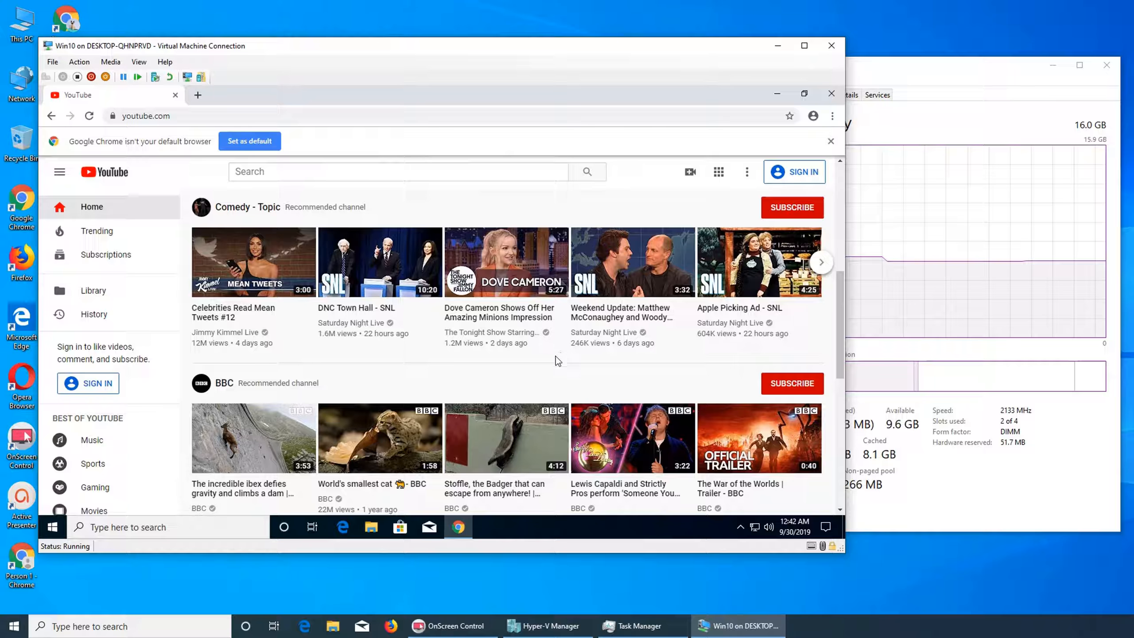
{"action": "left_click", "coordinate": [389, 424]}
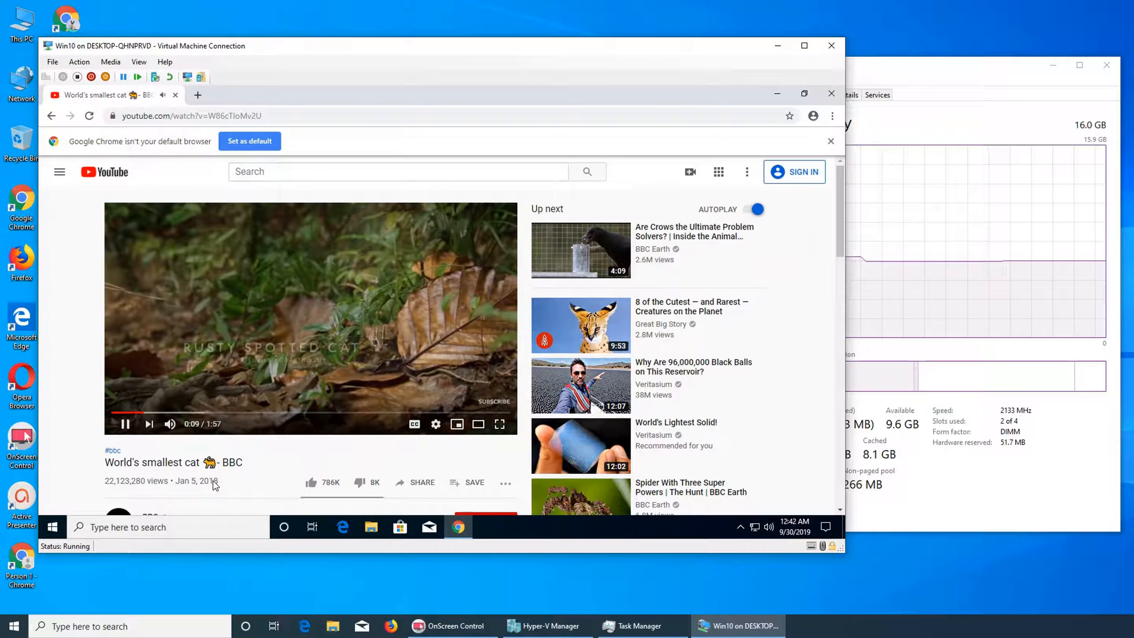
{"action": "left_click", "coordinate": [306, 284]}
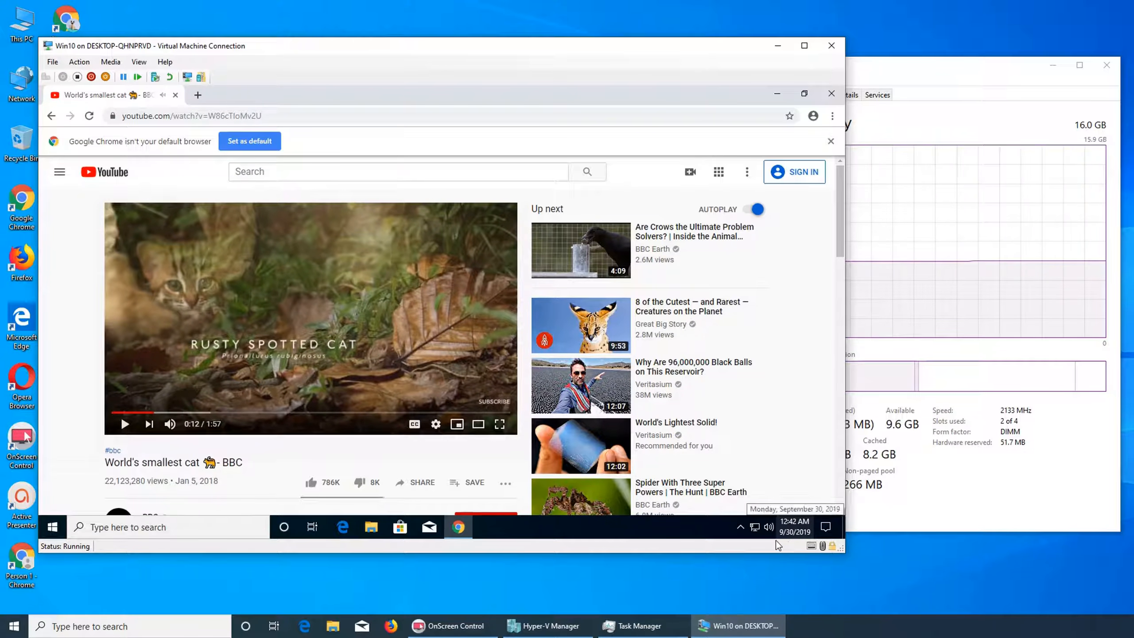
Dismiss the default-browser notice and close Chrome.
{"action": "left_click", "coordinate": [831, 142]}
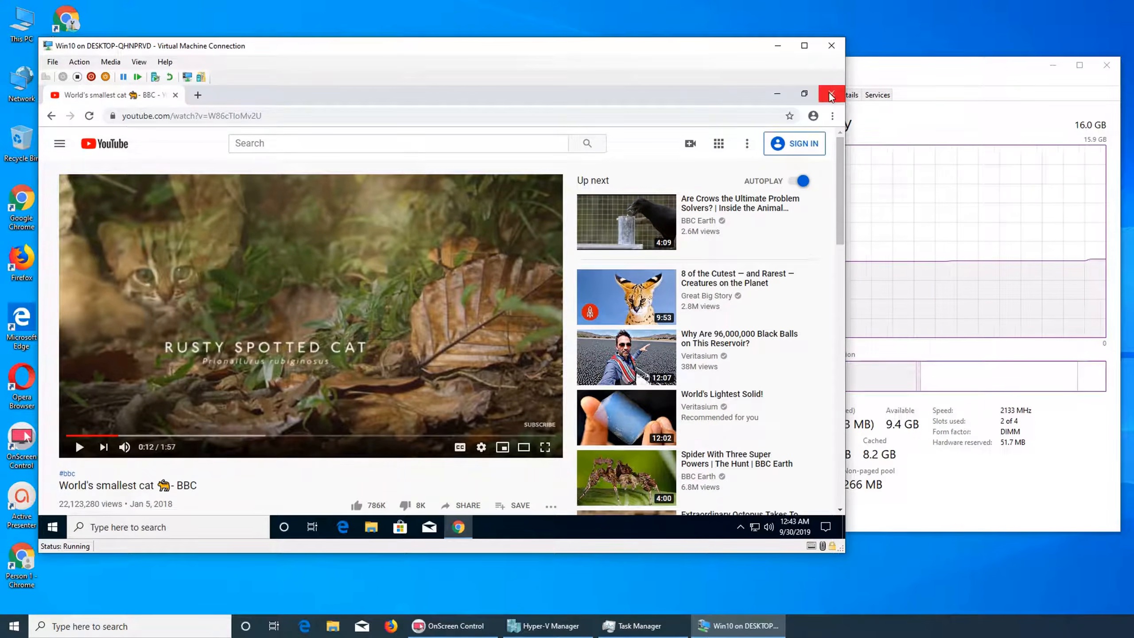
{"action": "left_click", "coordinate": [831, 94]}
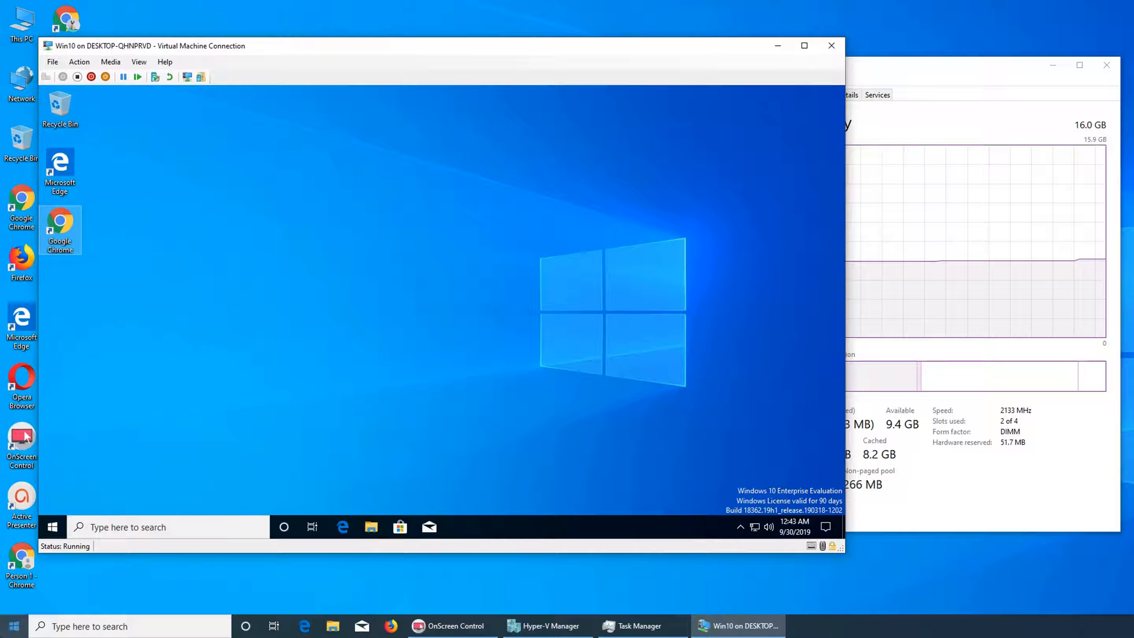
Search the VM's Windows for desktop icon.
{"action": "right_click", "coordinate": [61, 527]}
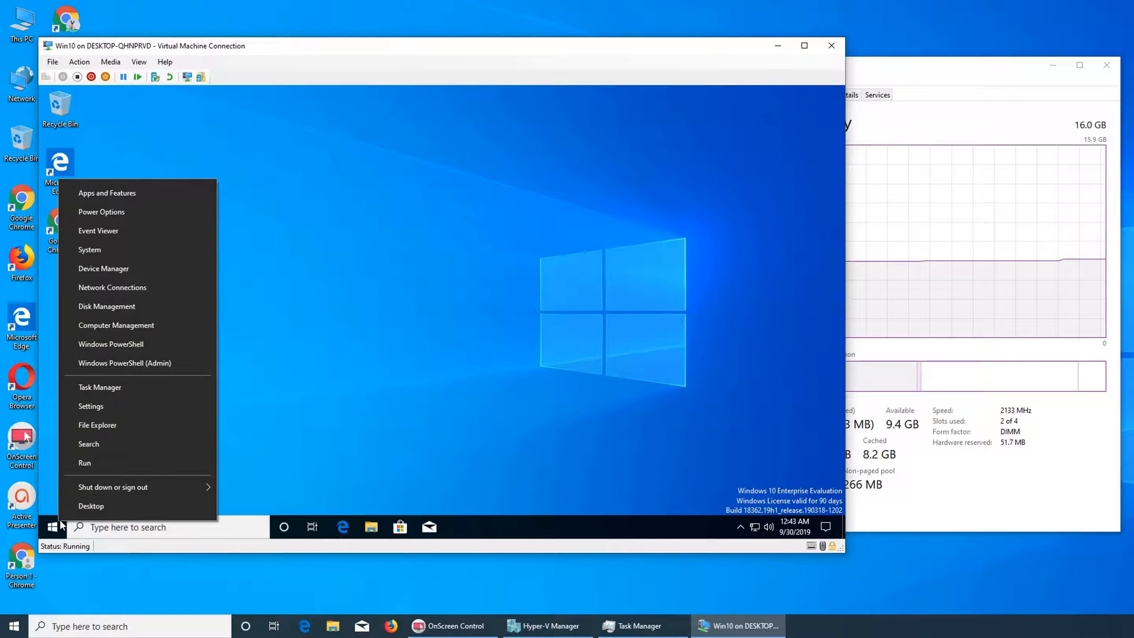
{"action": "left_click", "coordinate": [409, 377]}
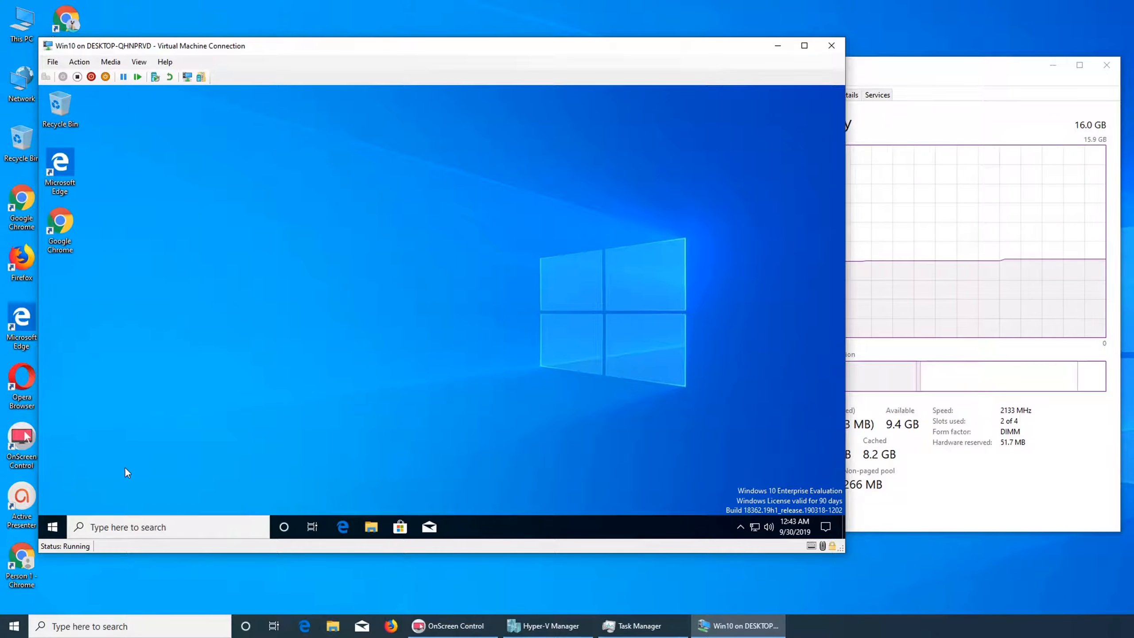
{"action": "left_click", "coordinate": [98, 525]}
{"action": "type", "text": "de"}
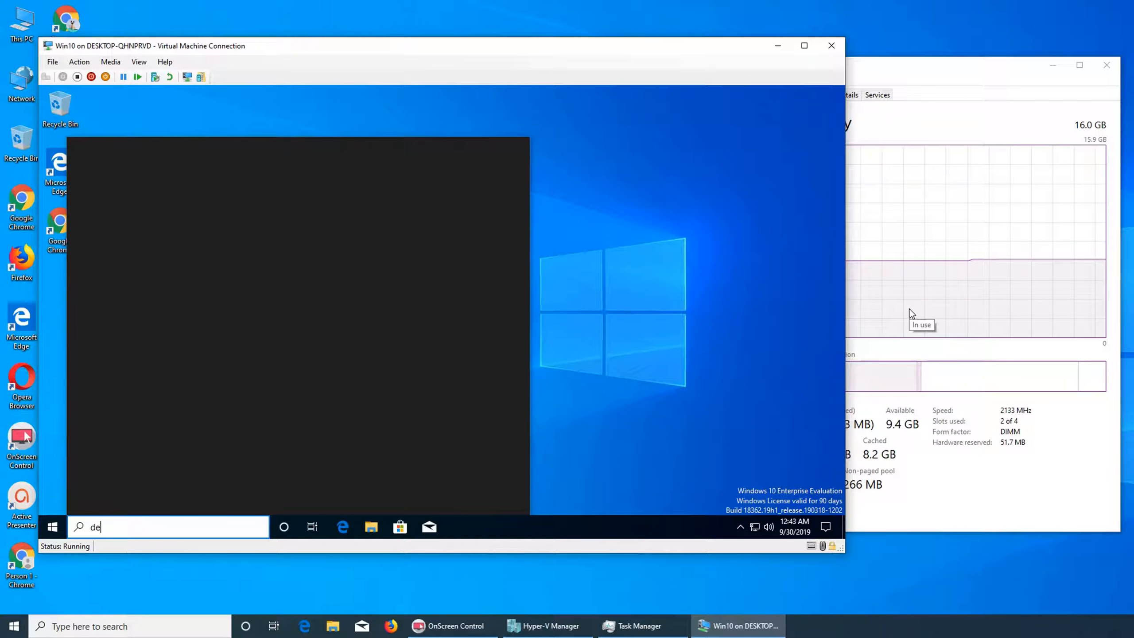
{"action": "type", "text": "sktop icon"}
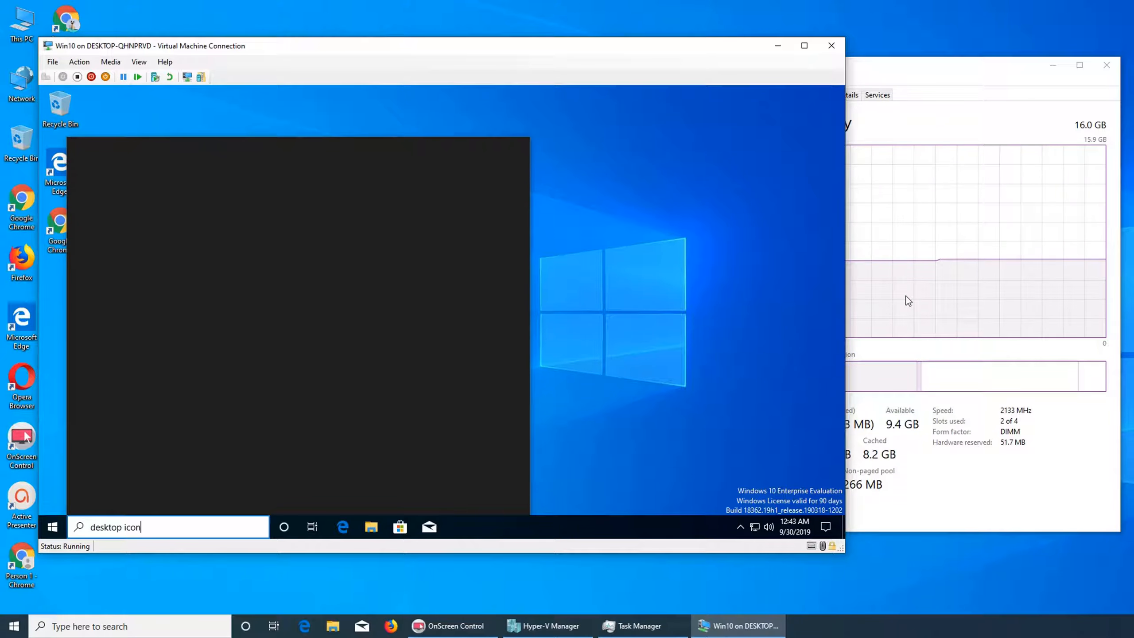
Move the host's Task Manager window to the right edge of the screen.
{"action": "left_click", "coordinate": [1006, 68]}
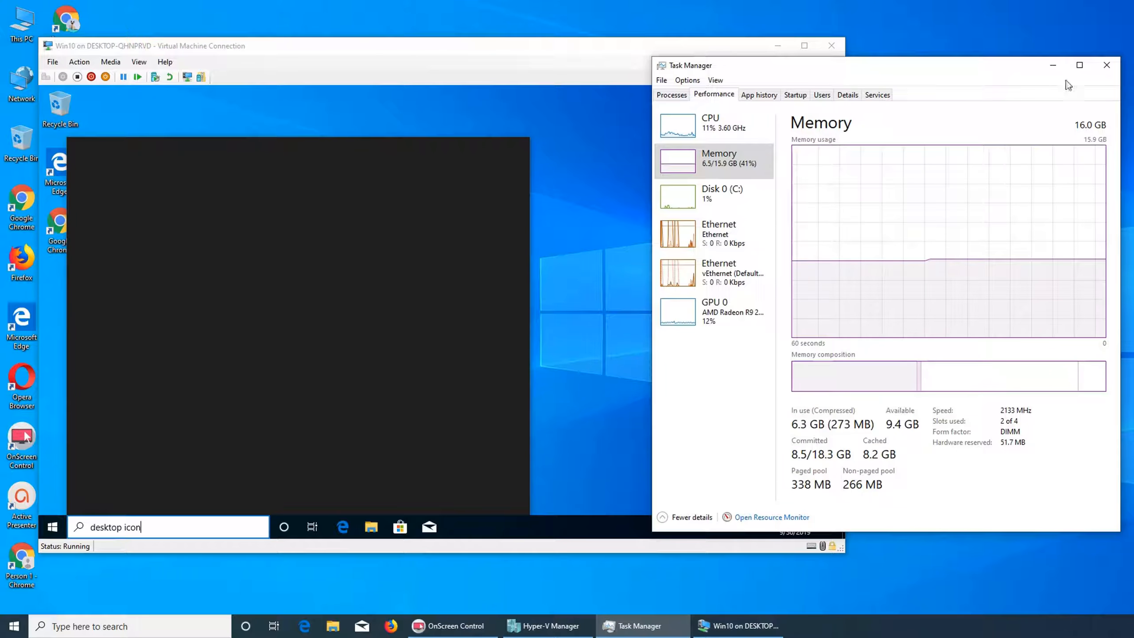
{"action": "left_click_drag", "start_coordinate": [957, 69], "coordinate": [1131, 62]}
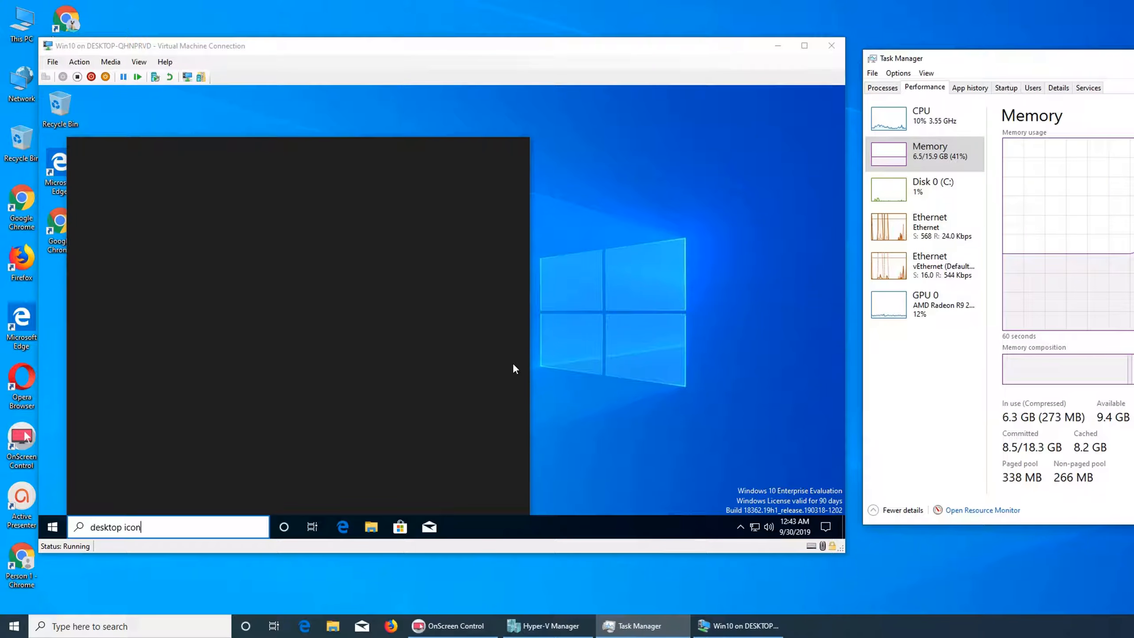
{"action": "left_click", "coordinate": [205, 518]}
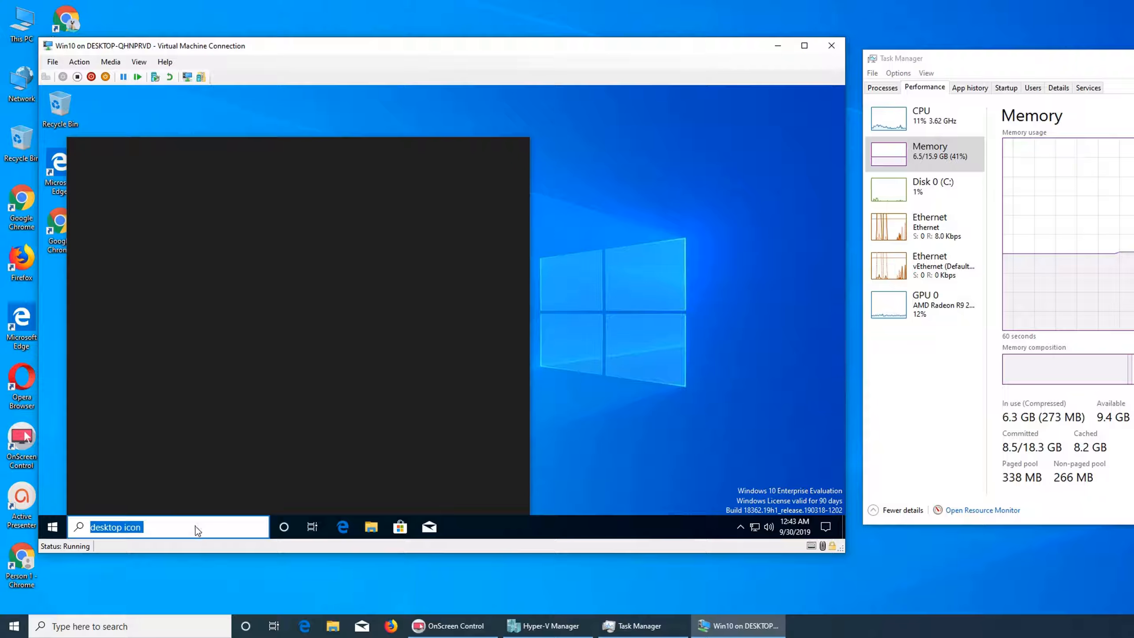
{"action": "left_click", "coordinate": [52, 527]}
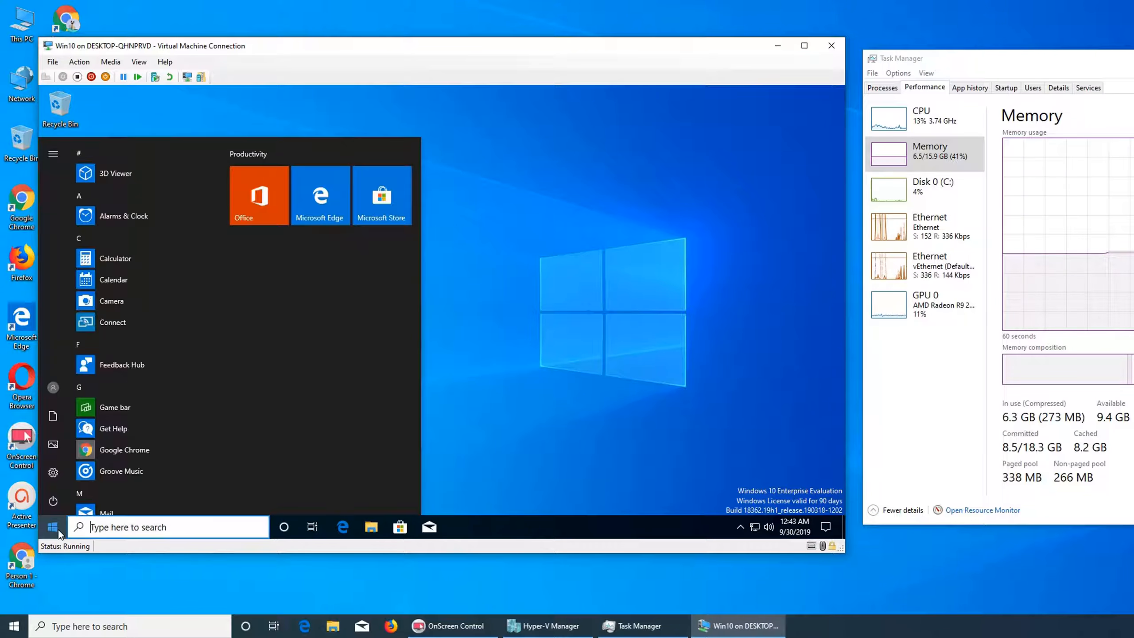
{"action": "left_click", "coordinate": [53, 527]}
{"action": "left_click", "coordinate": [53, 527]}
{"action": "left_click", "coordinate": [53, 473]}
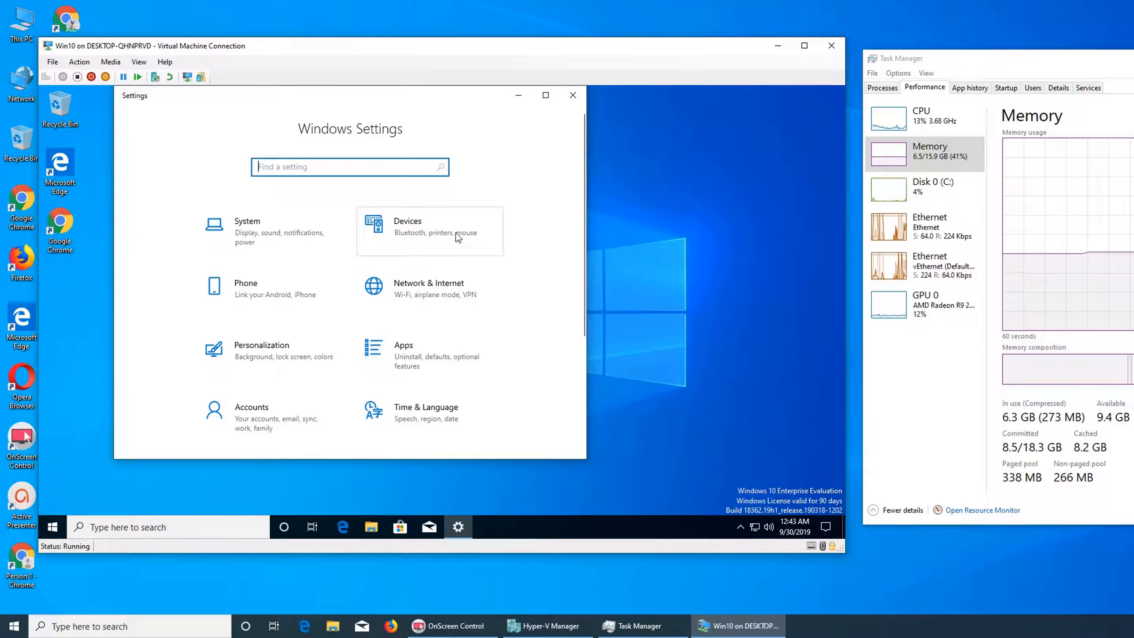
{"action": "left_click", "coordinate": [573, 95]}
Open Display settings, go to the Remote Desktop page and enable Remote Desktop, confirming the prompt.
{"action": "right_click", "coordinate": [300, 177]}
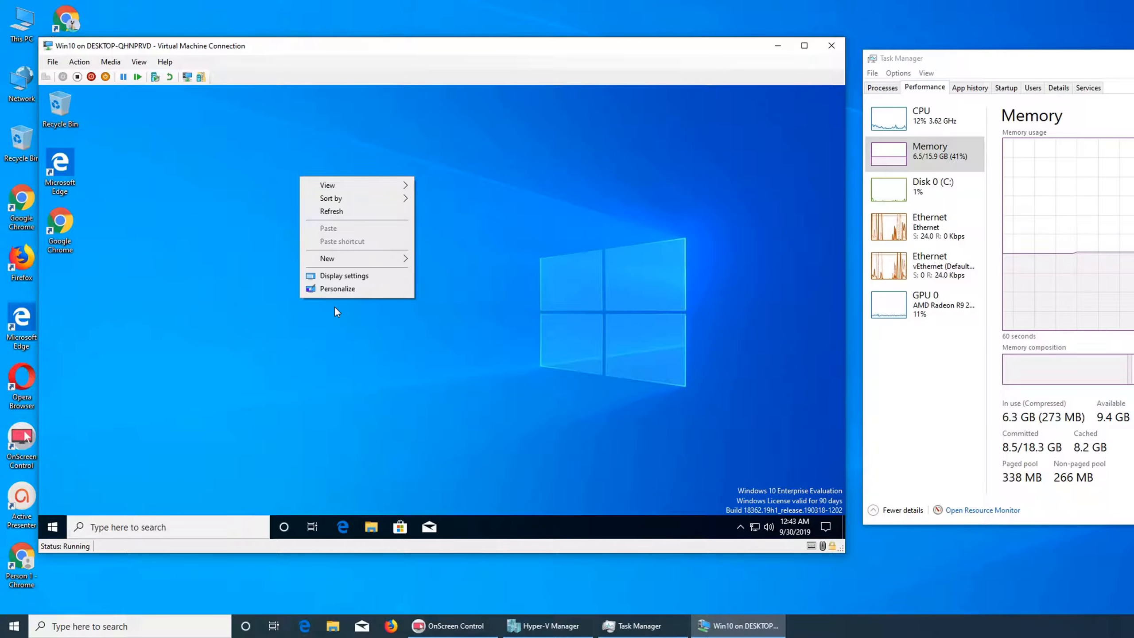
{"action": "left_click", "coordinate": [338, 279]}
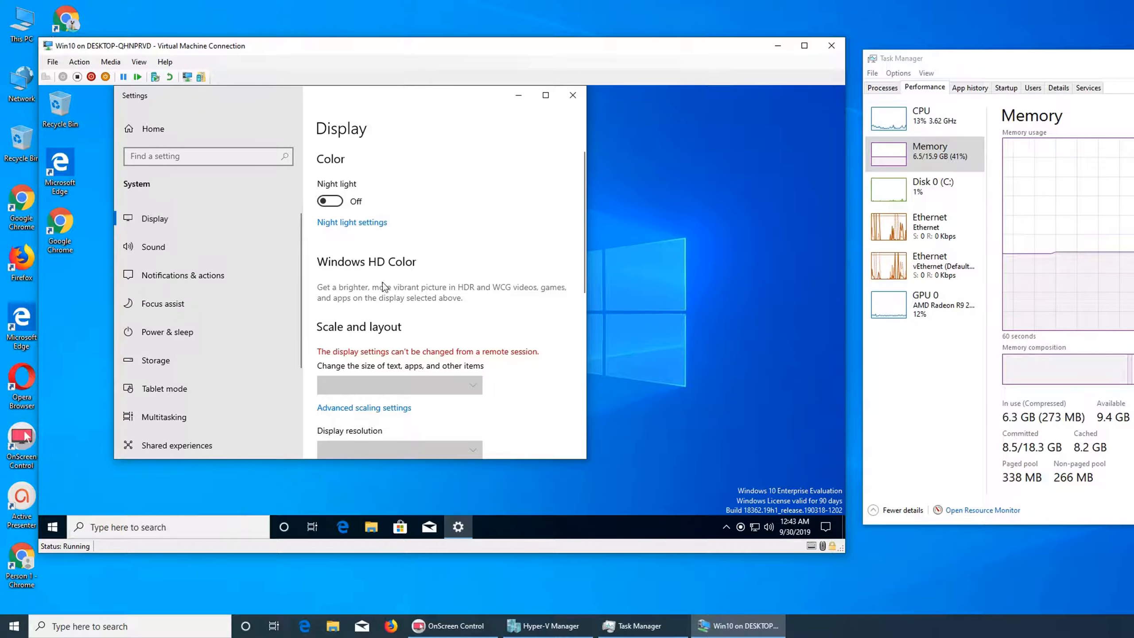
{"action": "scroll", "coordinate": [396, 279], "scroll_direction": "down", "scroll_amount": 10}
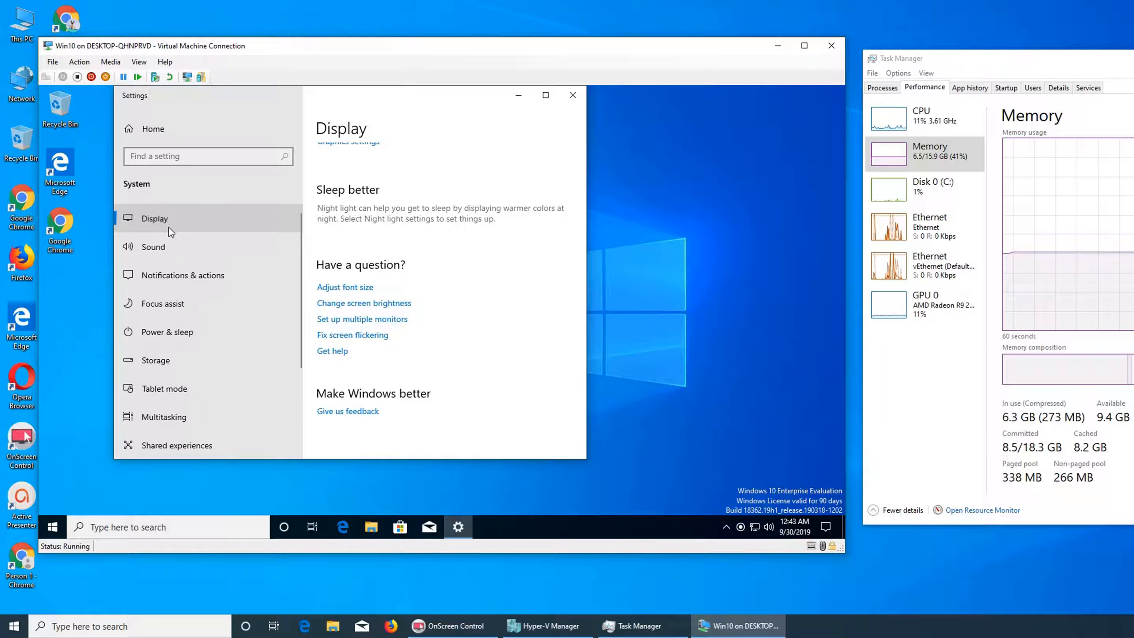
{"action": "left_click", "coordinate": [207, 249]}
{"action": "left_click", "coordinate": [217, 268]}
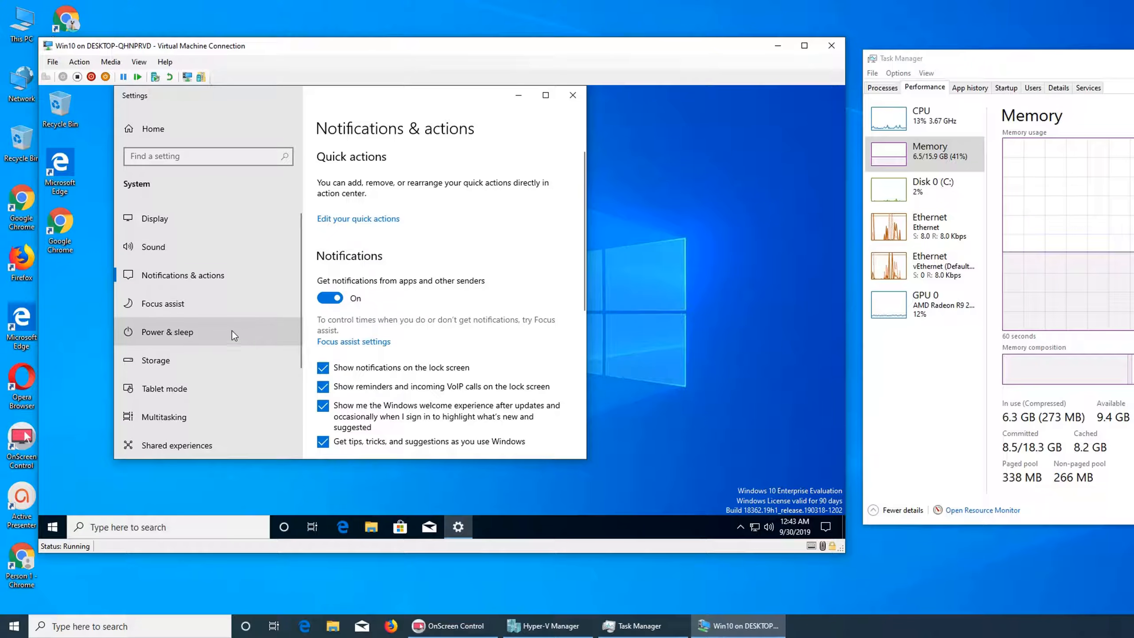
{"action": "scroll", "coordinate": [203, 407], "scroll_direction": "down", "scroll_amount": 3}
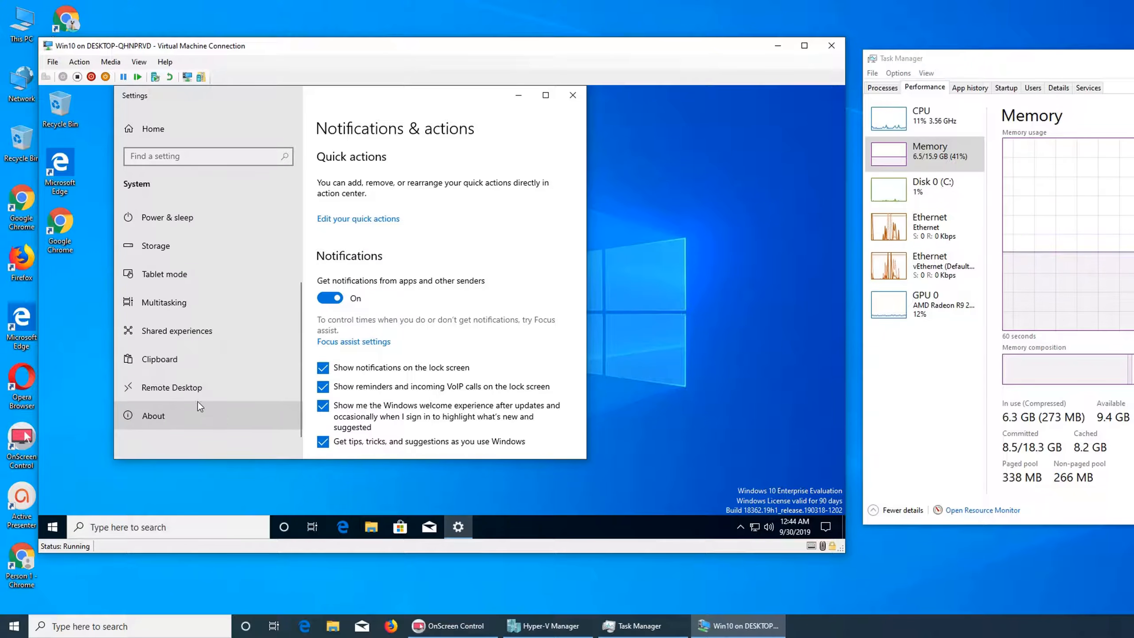
{"action": "left_click", "coordinate": [181, 396]}
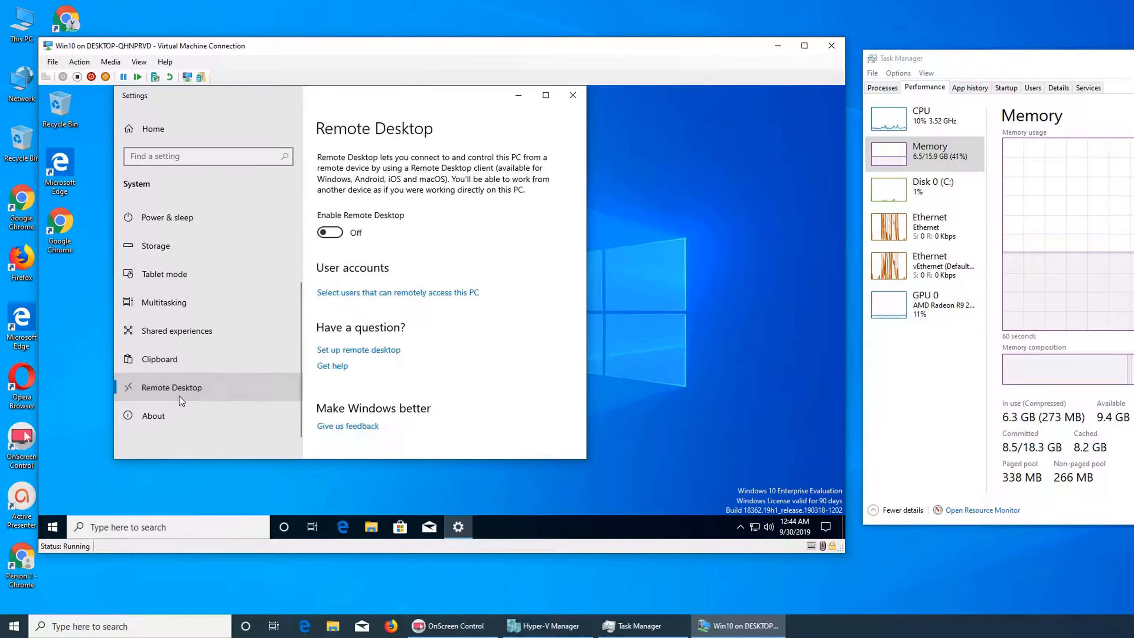
{"action": "left_click", "coordinate": [336, 230]}
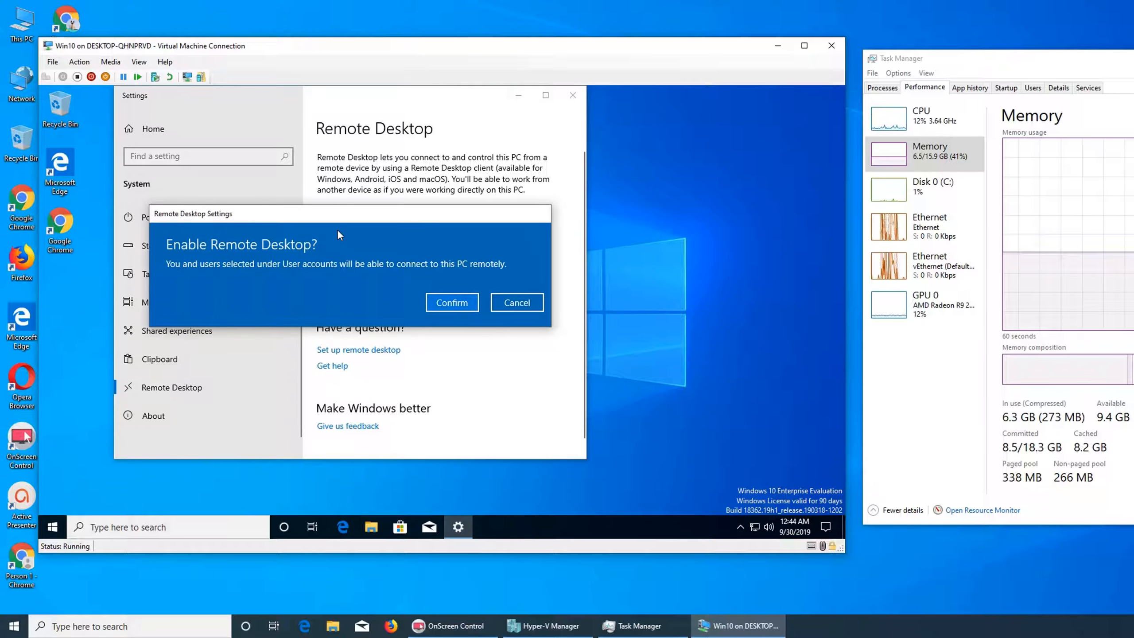
{"action": "left_click", "coordinate": [449, 305]}
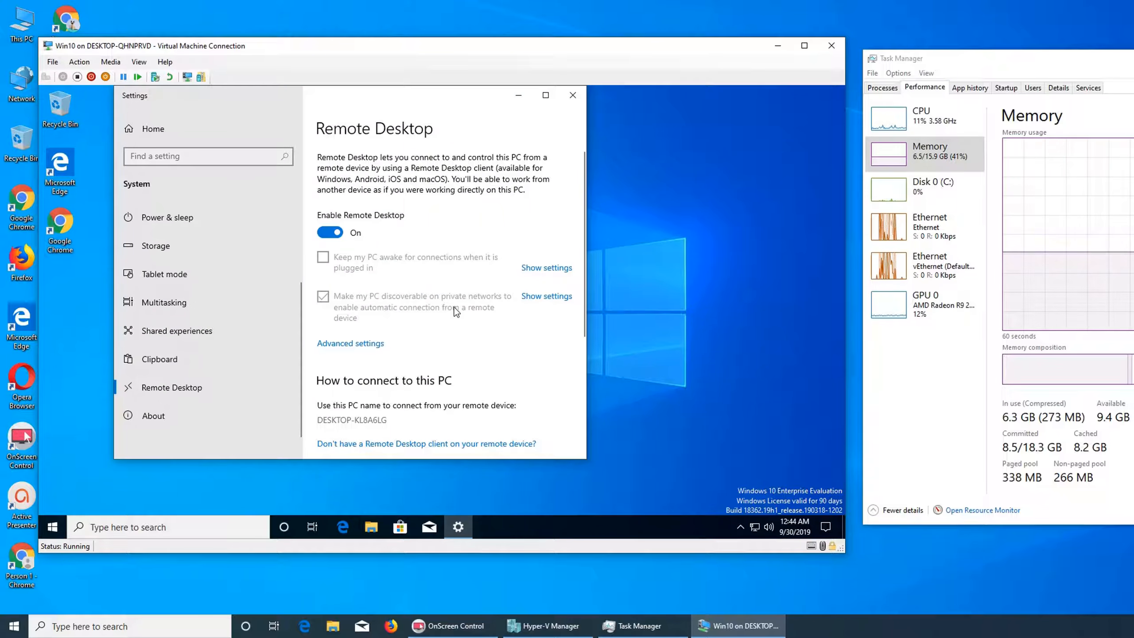
Review the Remote Desktop page, then turn Remote Desktop off and confirm disabling it.
{"action": "scroll", "coordinate": [453, 310], "scroll_direction": "down", "scroll_amount": 3}
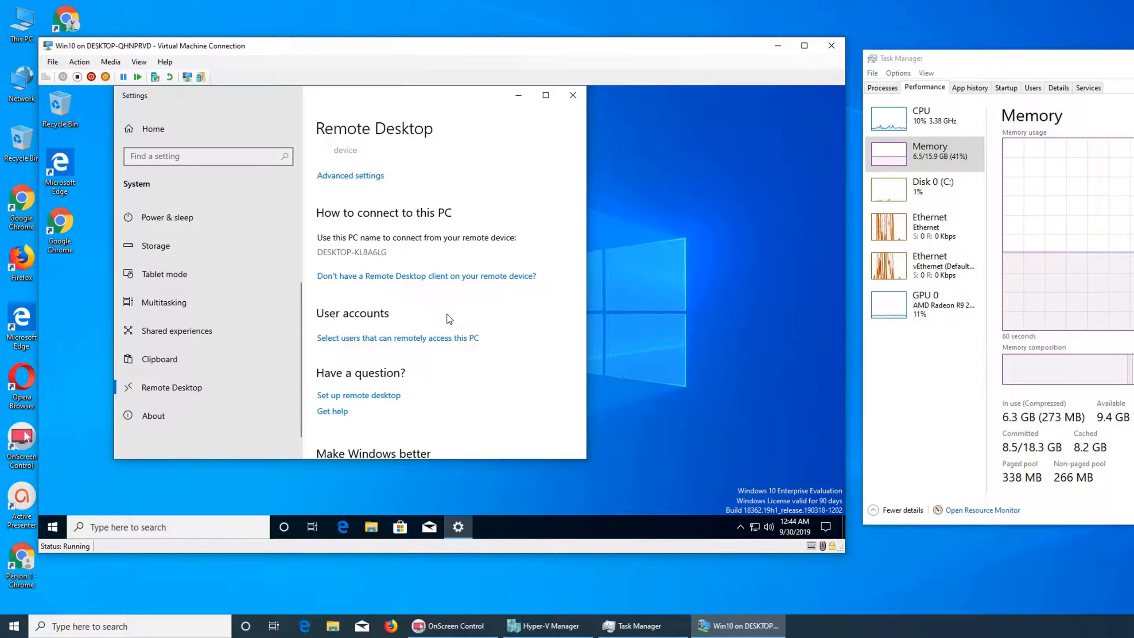
{"action": "scroll", "coordinate": [517, 321], "scroll_direction": "down", "scroll_amount": 1}
{"action": "scroll", "coordinate": [517, 322], "scroll_direction": "up", "scroll_amount": 5}
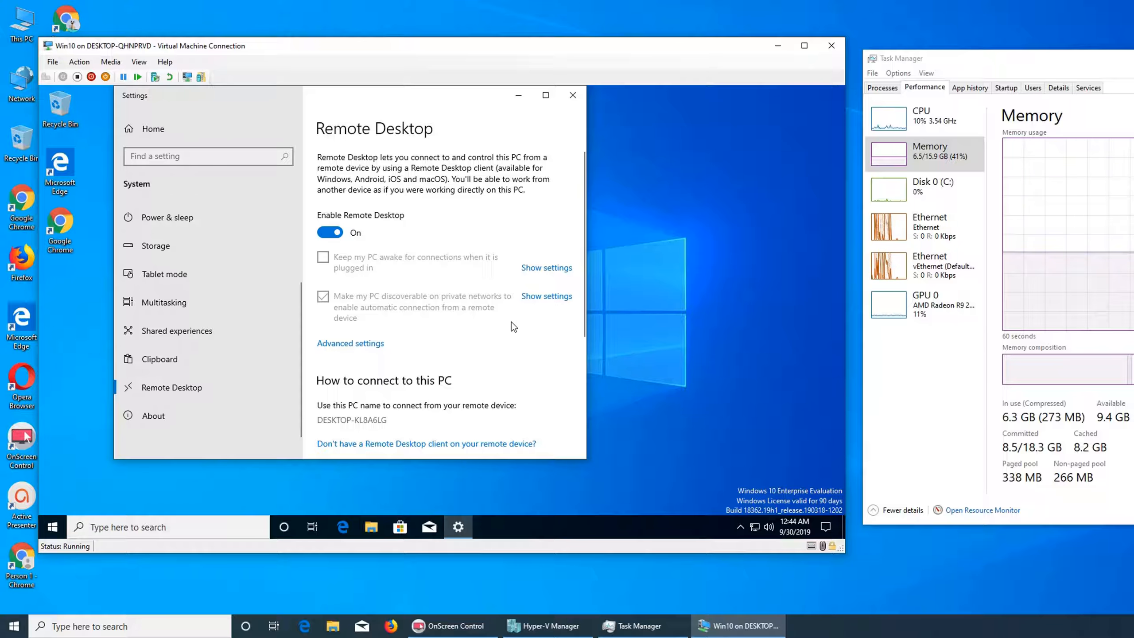
{"action": "left_click", "coordinate": [337, 235]}
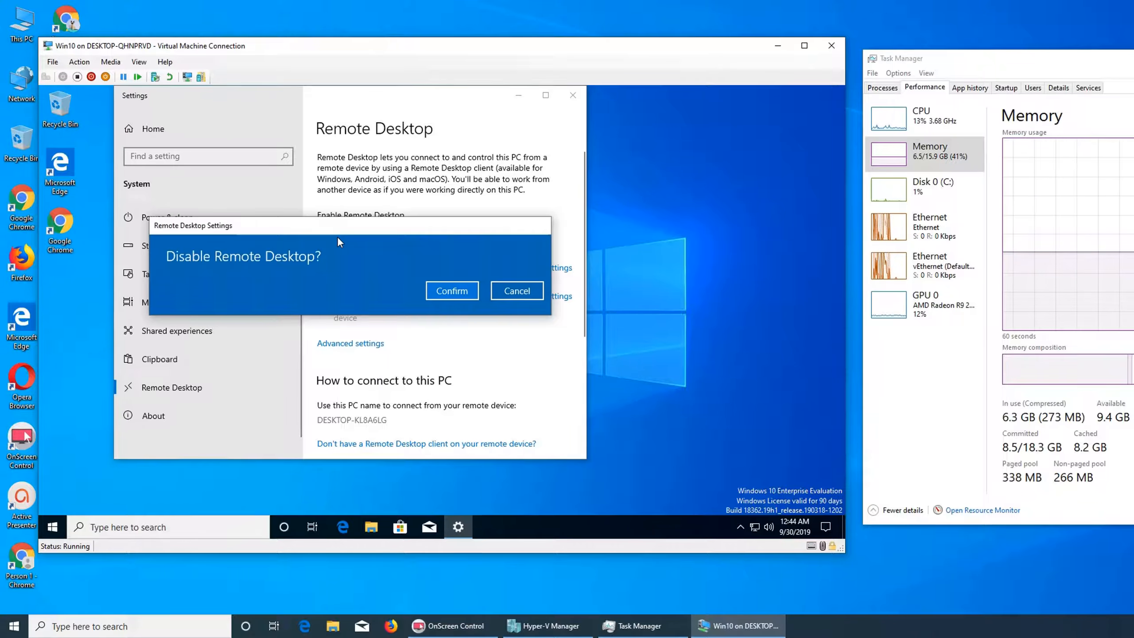
{"action": "left_click", "coordinate": [432, 292]}
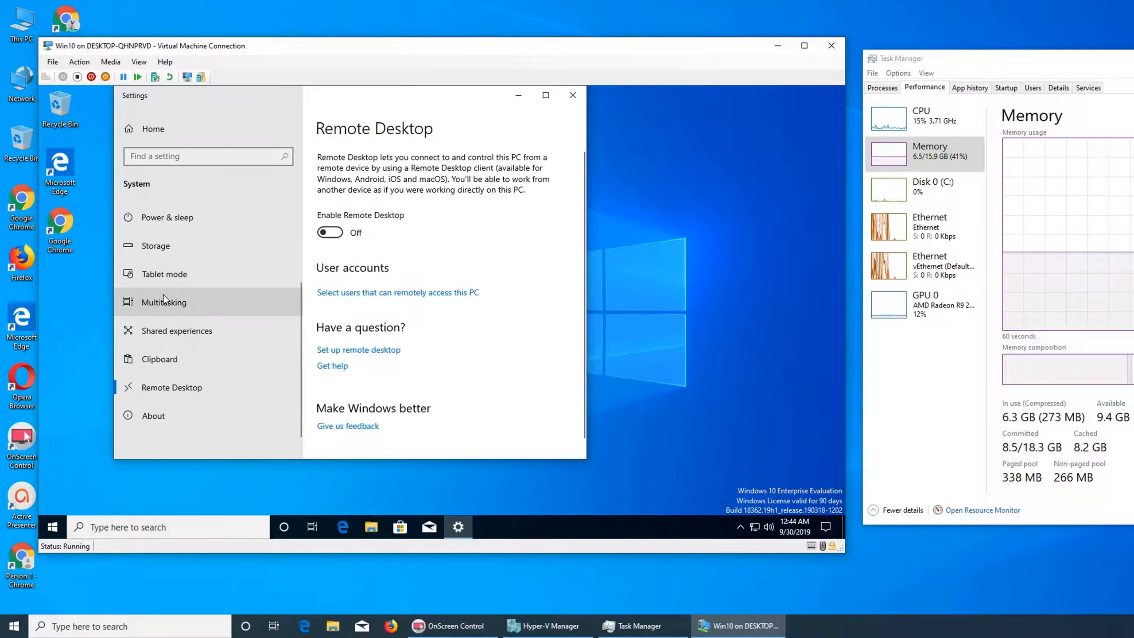
Browse the Display settings page and its Advanced scaling settings, then return.
{"action": "scroll", "coordinate": [166, 297], "scroll_direction": "up", "scroll_amount": 3}
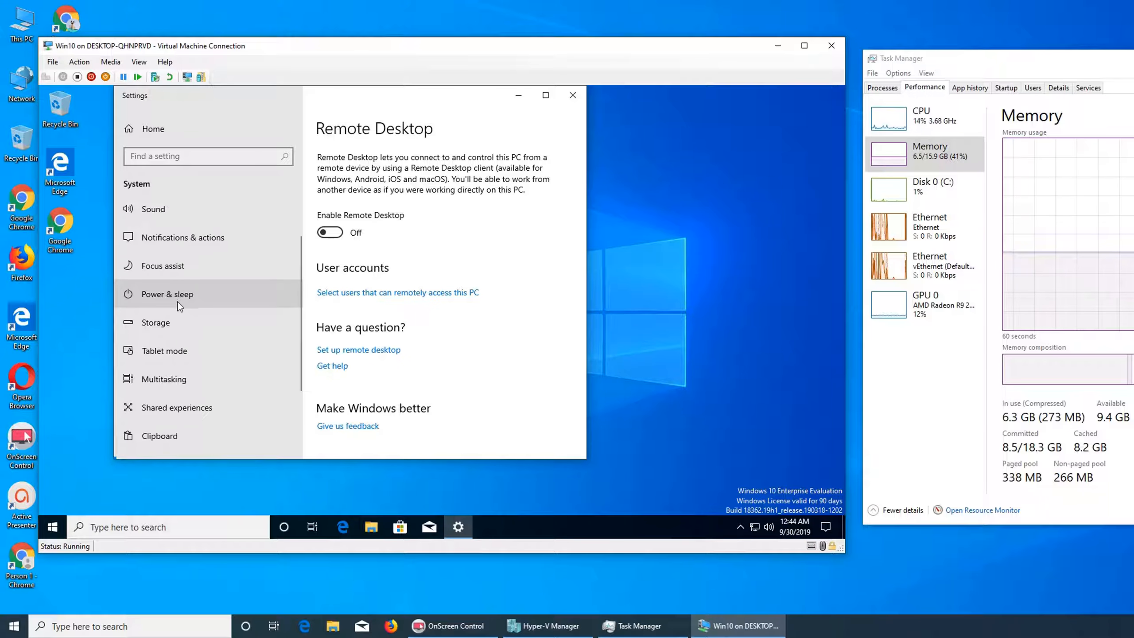
{"action": "scroll", "coordinate": [177, 301], "scroll_direction": "up", "scroll_amount": 1}
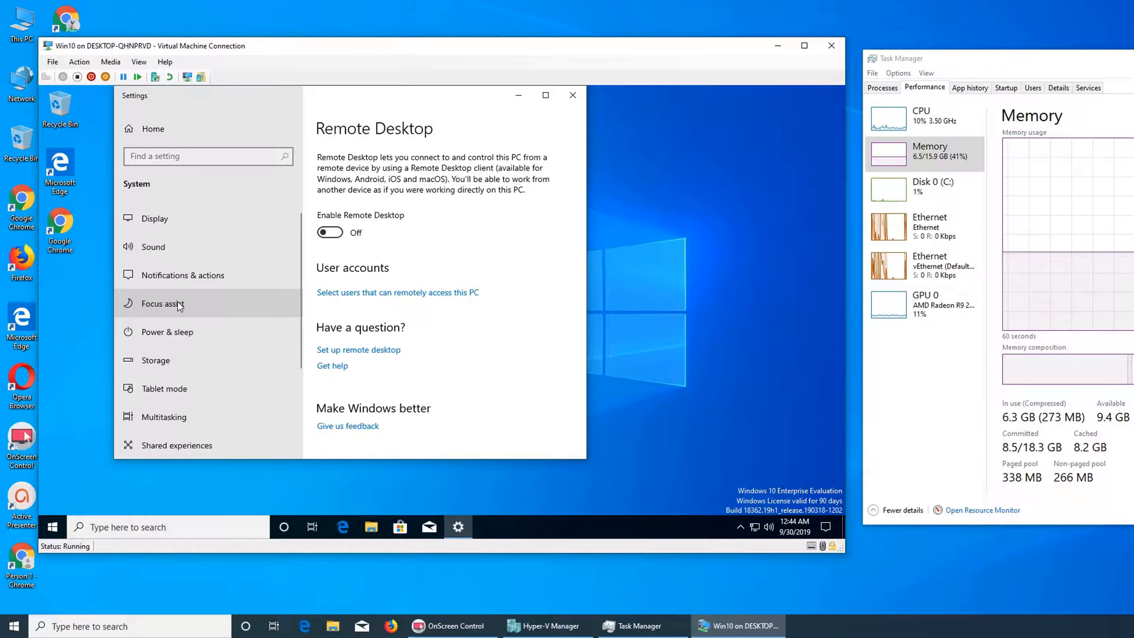
{"action": "left_click", "coordinate": [153, 210]}
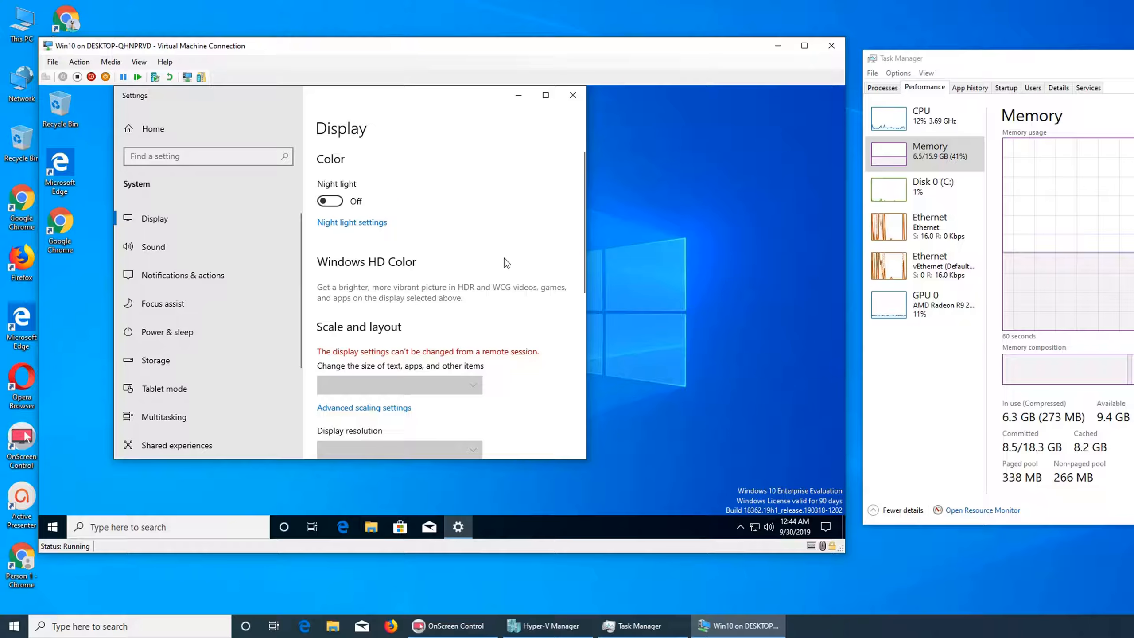
{"action": "scroll", "coordinate": [504, 263], "scroll_direction": "down", "scroll_amount": 5}
{"action": "scroll", "coordinate": [529, 248], "scroll_direction": "down", "scroll_amount": 3}
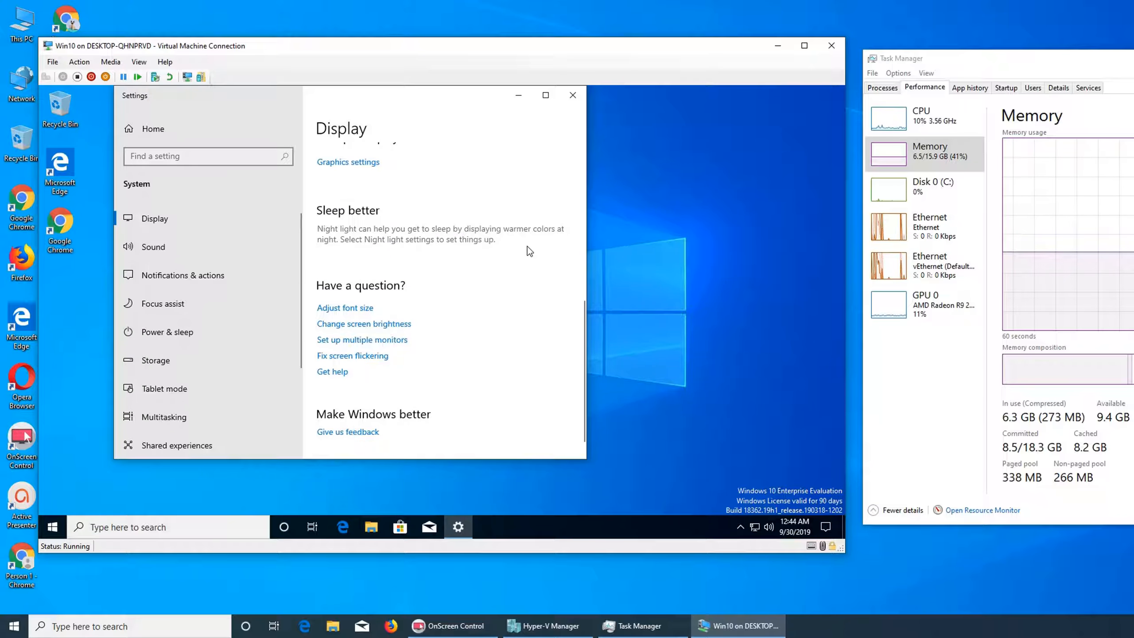
{"action": "scroll", "coordinate": [527, 247], "scroll_direction": "up", "scroll_amount": 2}
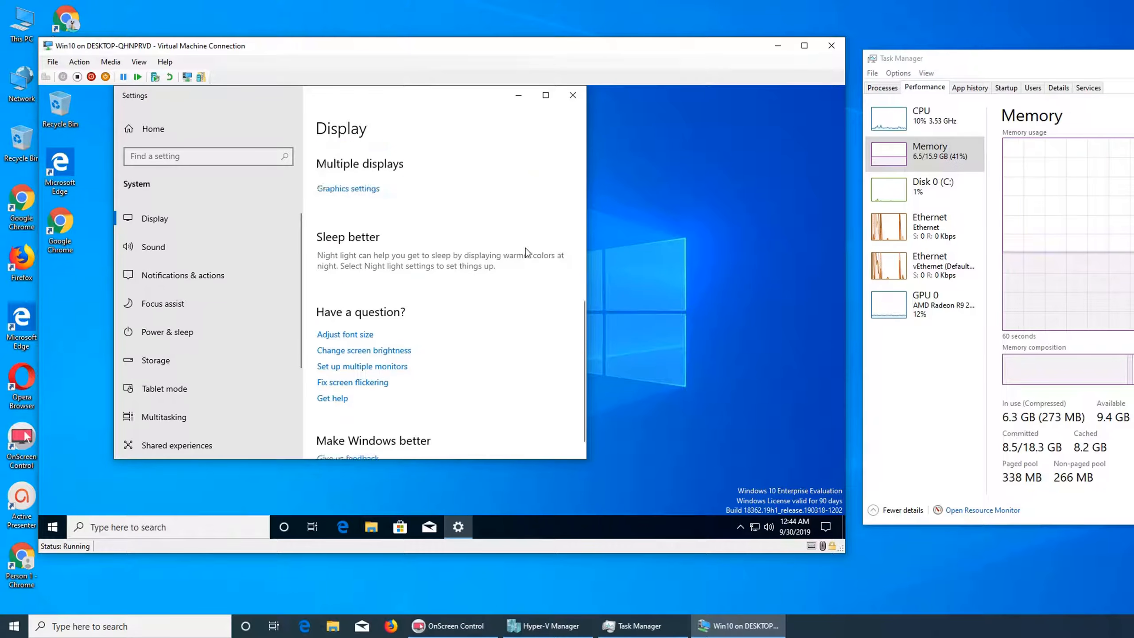
{"action": "scroll", "coordinate": [525, 250], "scroll_direction": "up", "scroll_amount": 3}
{"action": "left_click", "coordinate": [355, 219]}
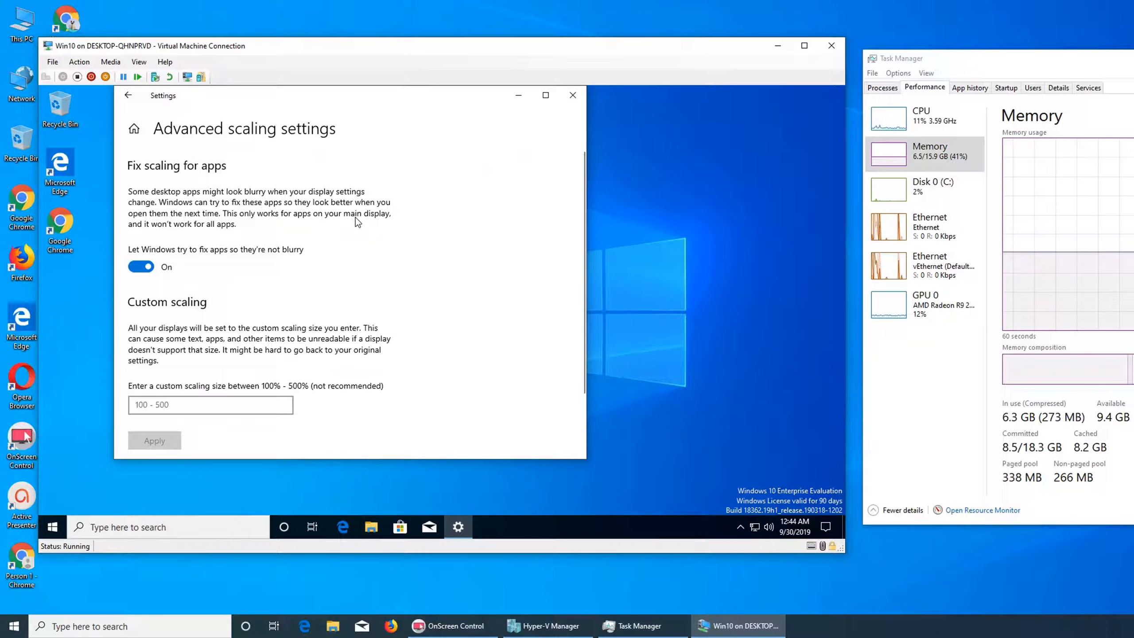
{"action": "scroll", "coordinate": [361, 221], "scroll_direction": "down", "scroll_amount": 2}
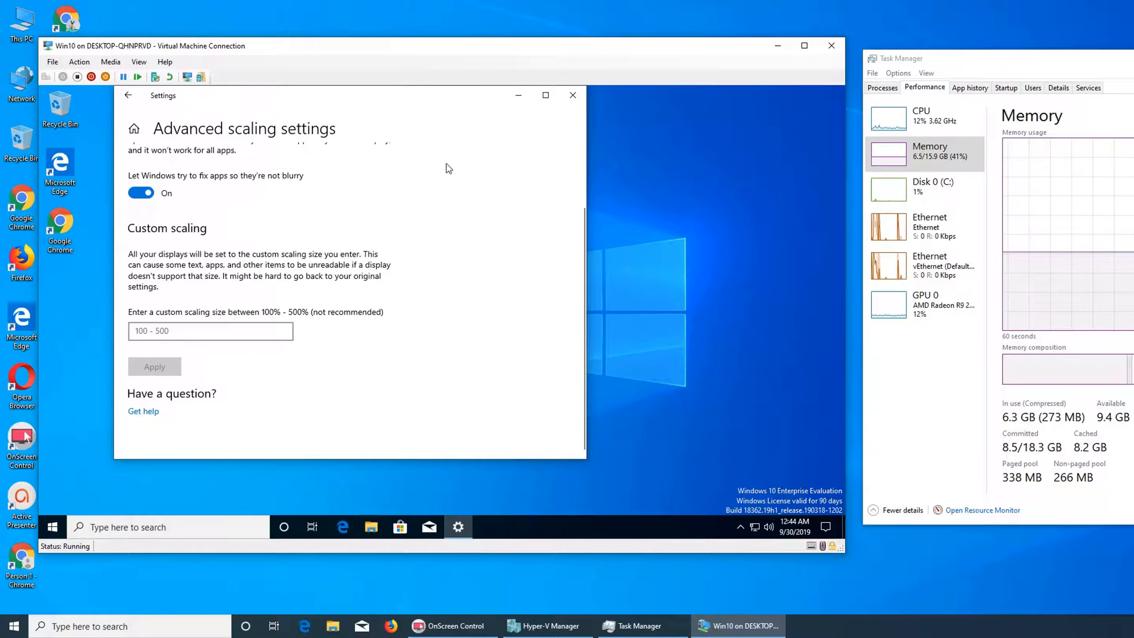
{"action": "left_click", "coordinate": [127, 94]}
Look through the Notifications & actions settings and close Settings.
{"action": "left_click", "coordinate": [232, 273]}
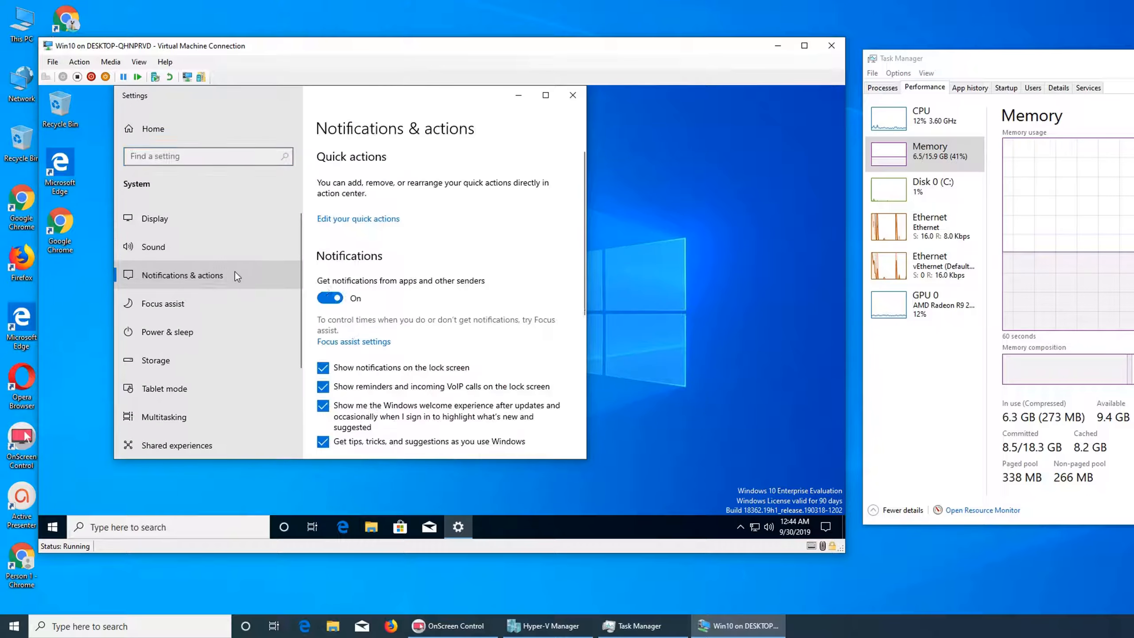
{"action": "scroll", "coordinate": [498, 297], "scroll_direction": "down", "scroll_amount": 4}
{"action": "scroll", "coordinate": [499, 297], "scroll_direction": "down", "scroll_amount": 3}
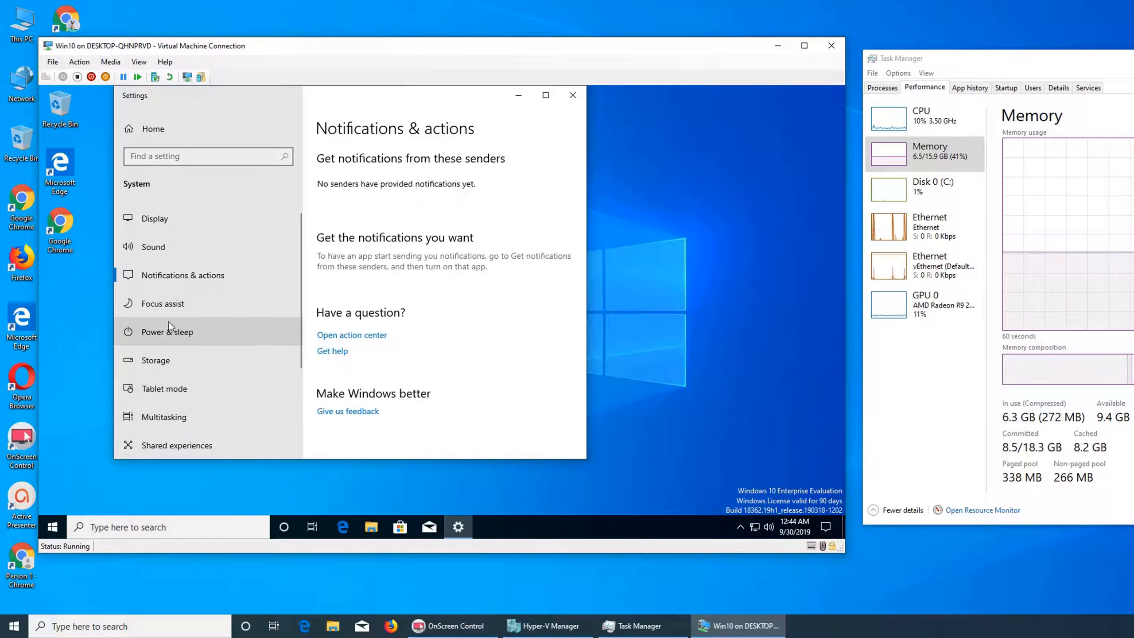
{"action": "left_click", "coordinate": [573, 95]}
Open Personalization, follow the Show desktop icons help link in Microsoft Edge, and close the browser tab.
{"action": "right_click", "coordinate": [321, 213]}
{"action": "left_click", "coordinate": [368, 328]}
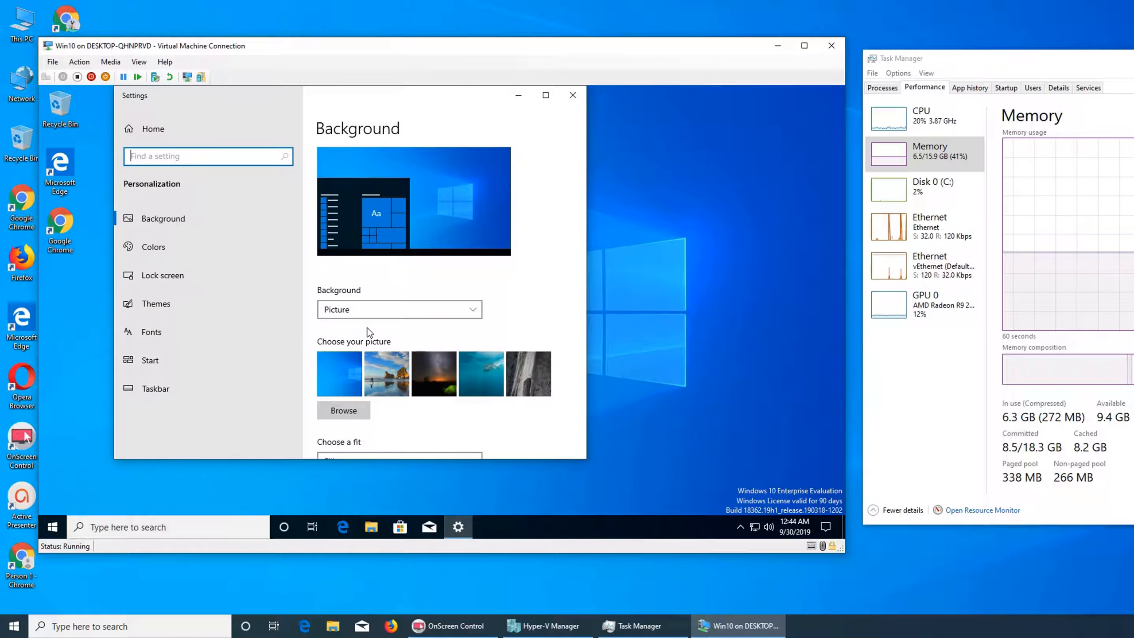
{"action": "scroll", "coordinate": [369, 332], "scroll_direction": "down", "scroll_amount": 6}
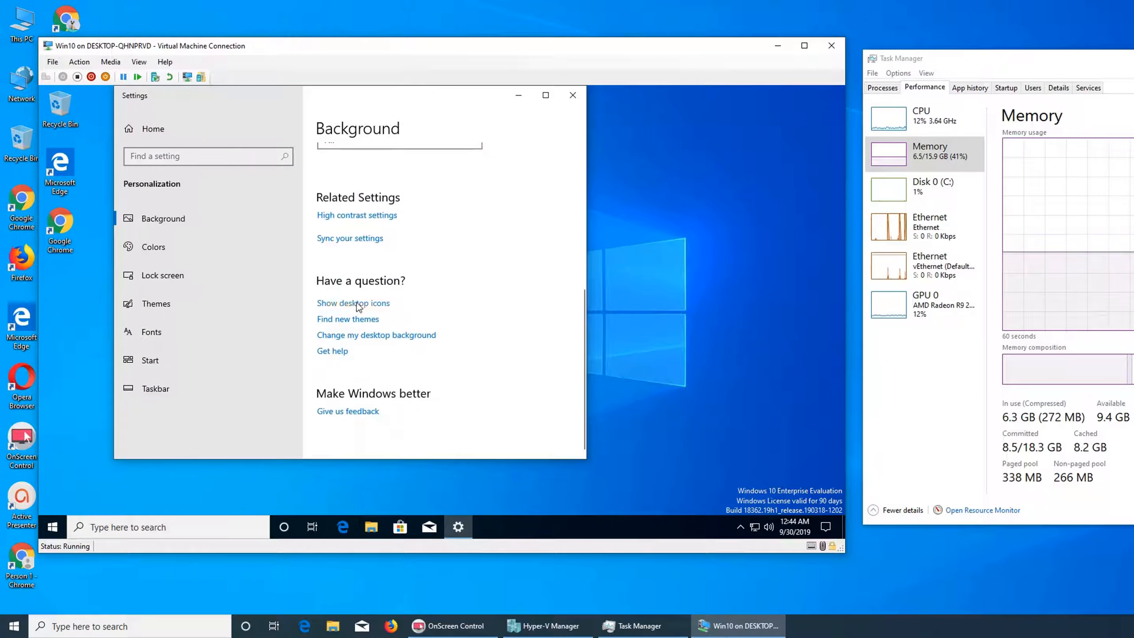
{"action": "left_click", "coordinate": [357, 304]}
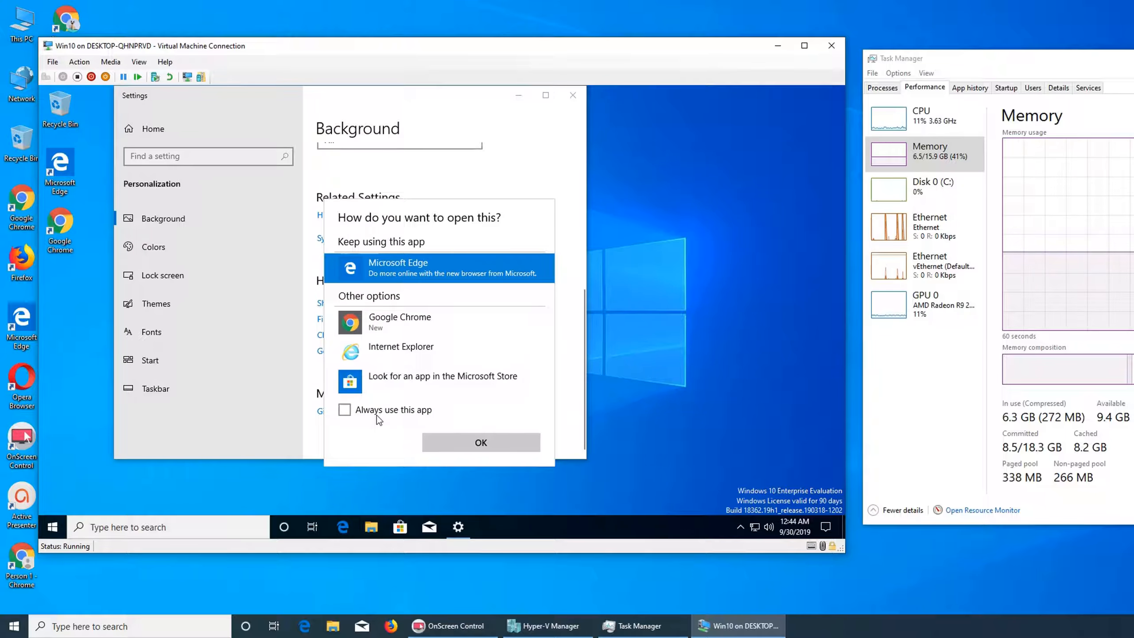
{"action": "left_click", "coordinate": [460, 435]}
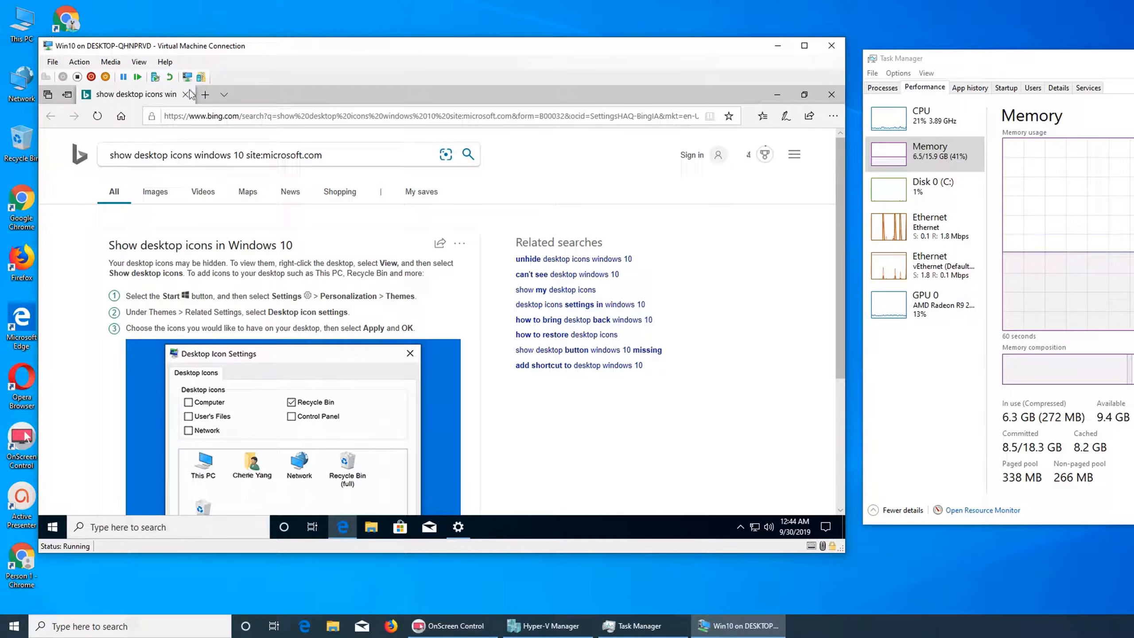
{"action": "left_click", "coordinate": [185, 94]}
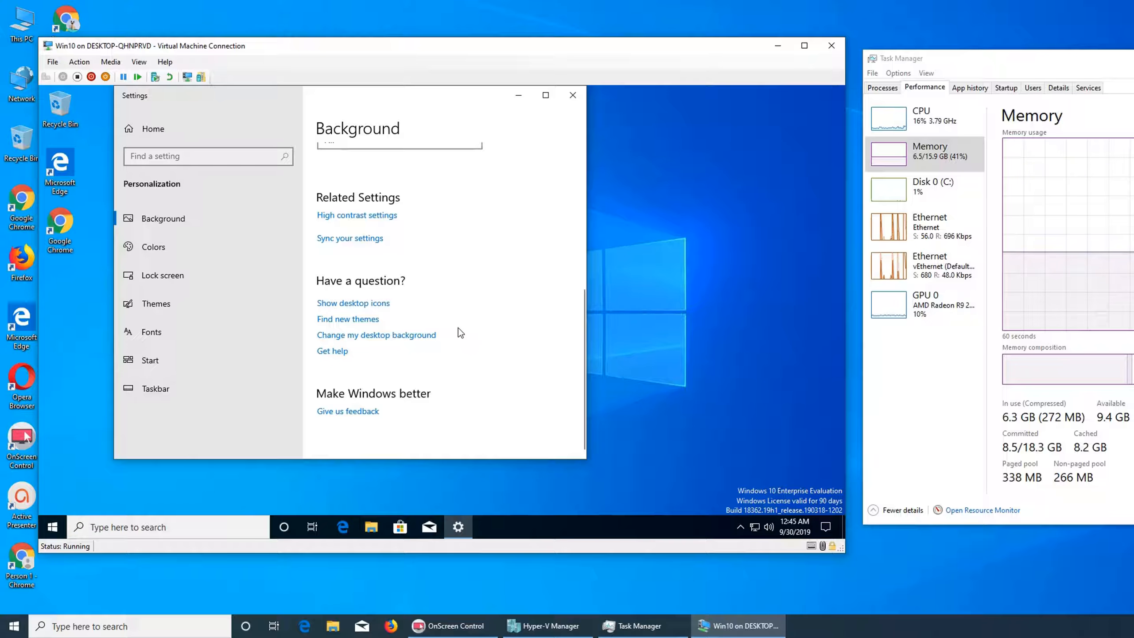
From Themes, open Desktop icon settings, enable the Computer and Network desktop icons, and close Settings.
{"action": "scroll", "coordinate": [459, 328], "scroll_direction": "up", "scroll_amount": 5}
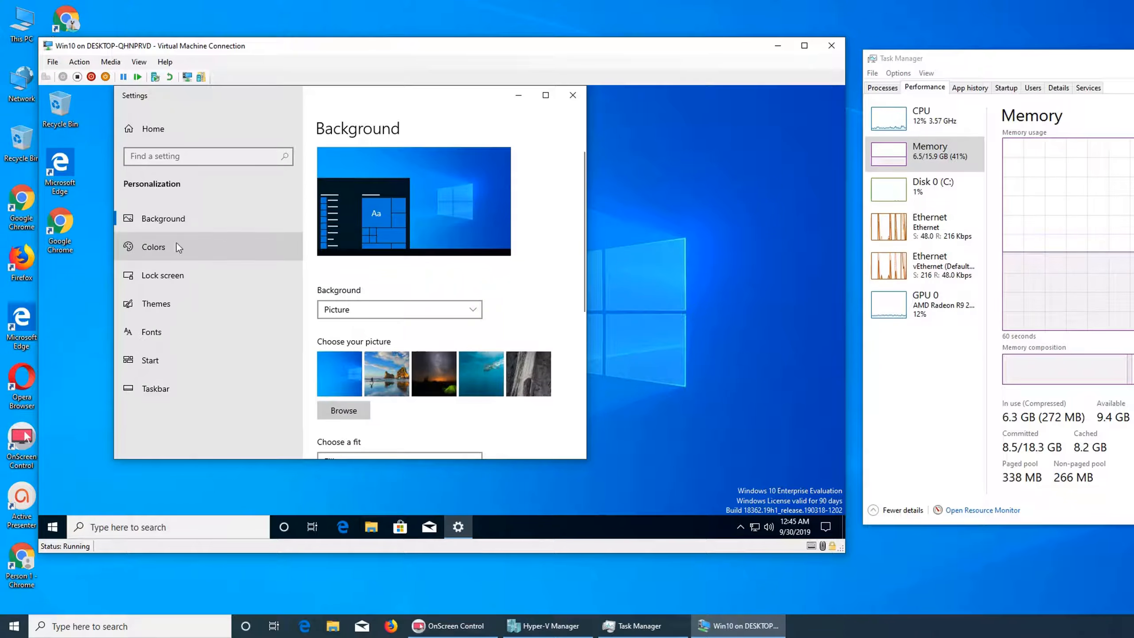
{"action": "left_click", "coordinate": [175, 305]}
{"action": "scroll", "coordinate": [553, 370], "scroll_direction": "down", "scroll_amount": 6}
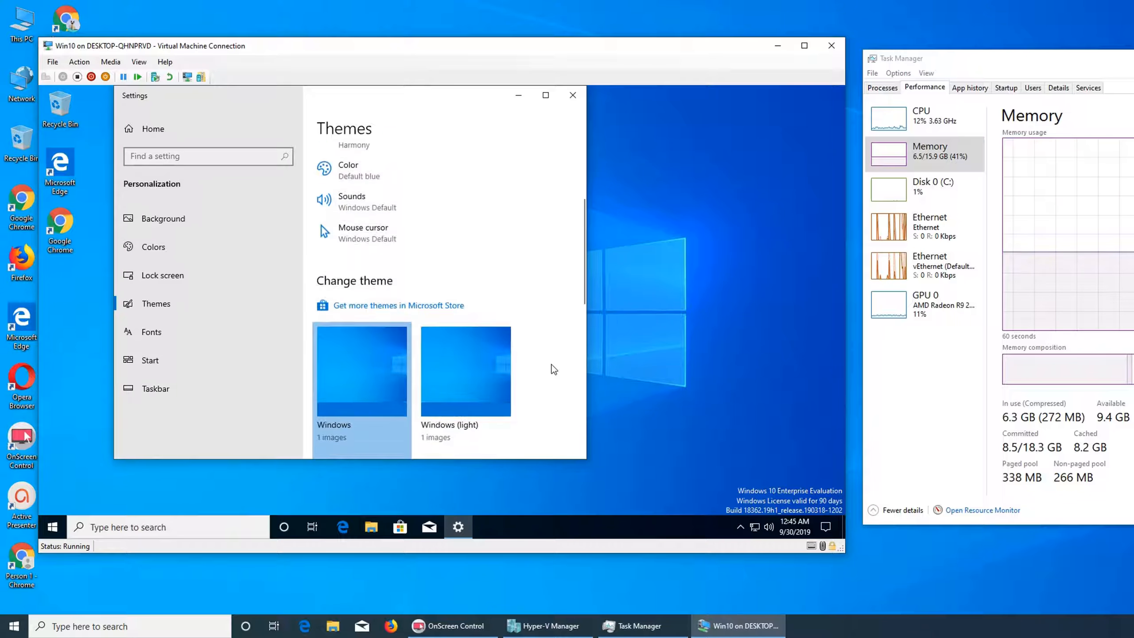
{"action": "scroll", "coordinate": [554, 369], "scroll_direction": "down", "scroll_amount": 3}
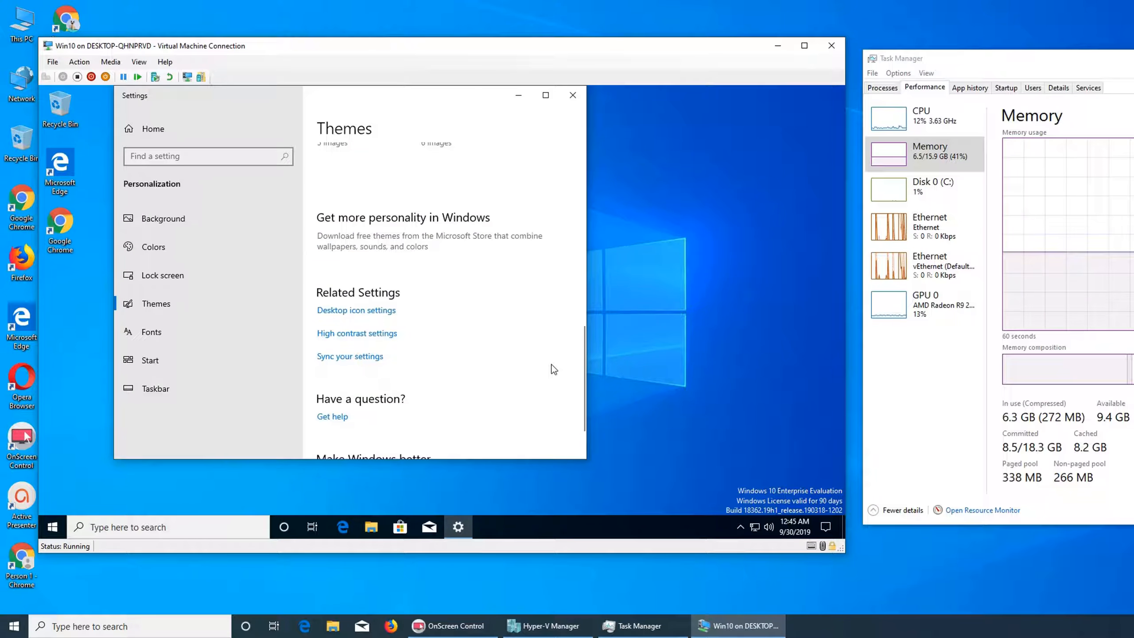
{"action": "left_click", "coordinate": [382, 311]}
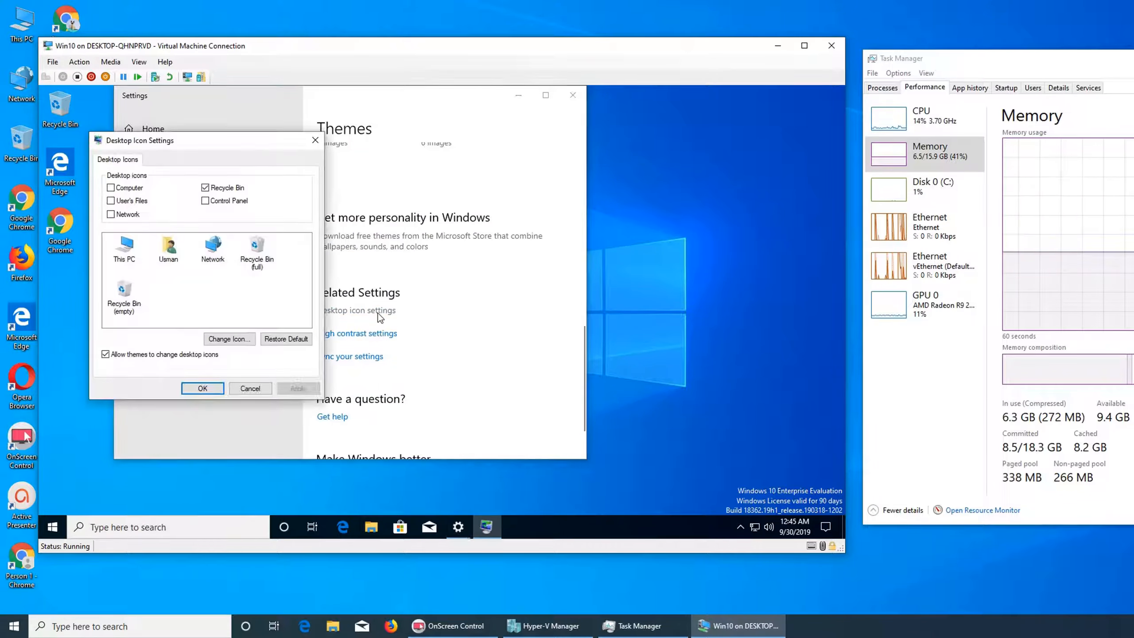
{"action": "left_click", "coordinate": [110, 215]}
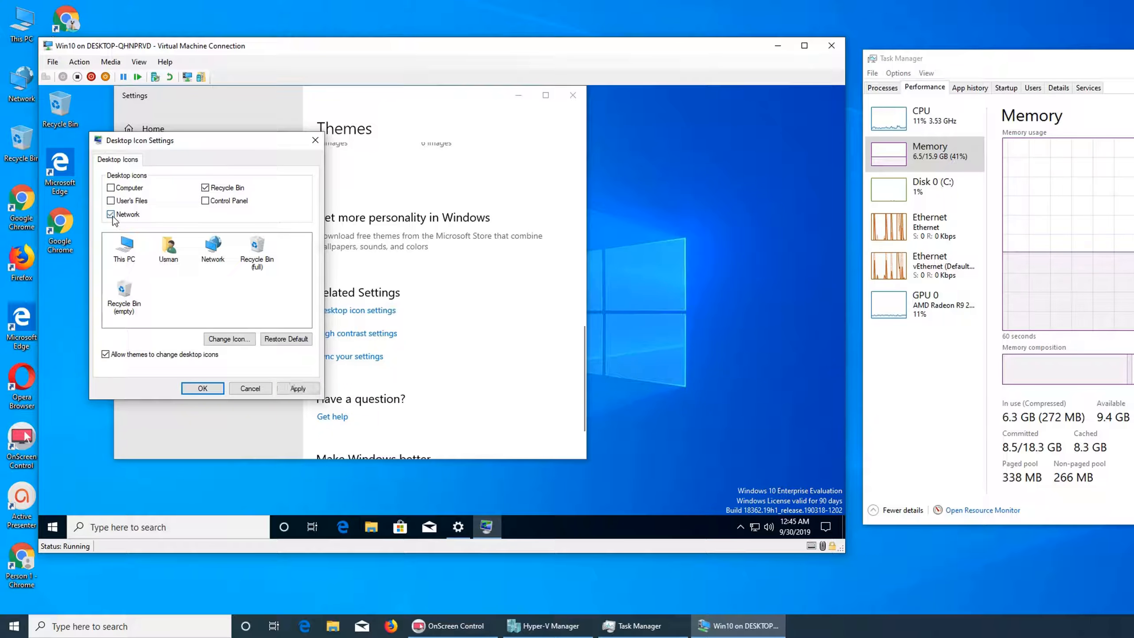
{"action": "left_click", "coordinate": [110, 188]}
{"action": "left_click", "coordinate": [202, 388]}
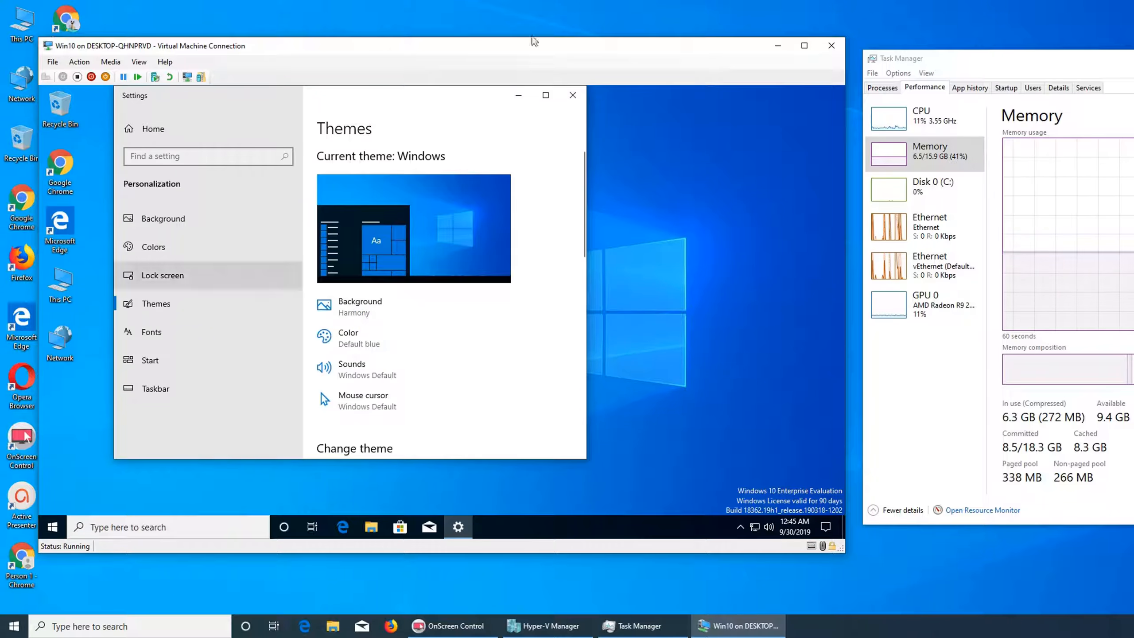
{"action": "left_click", "coordinate": [572, 97]}
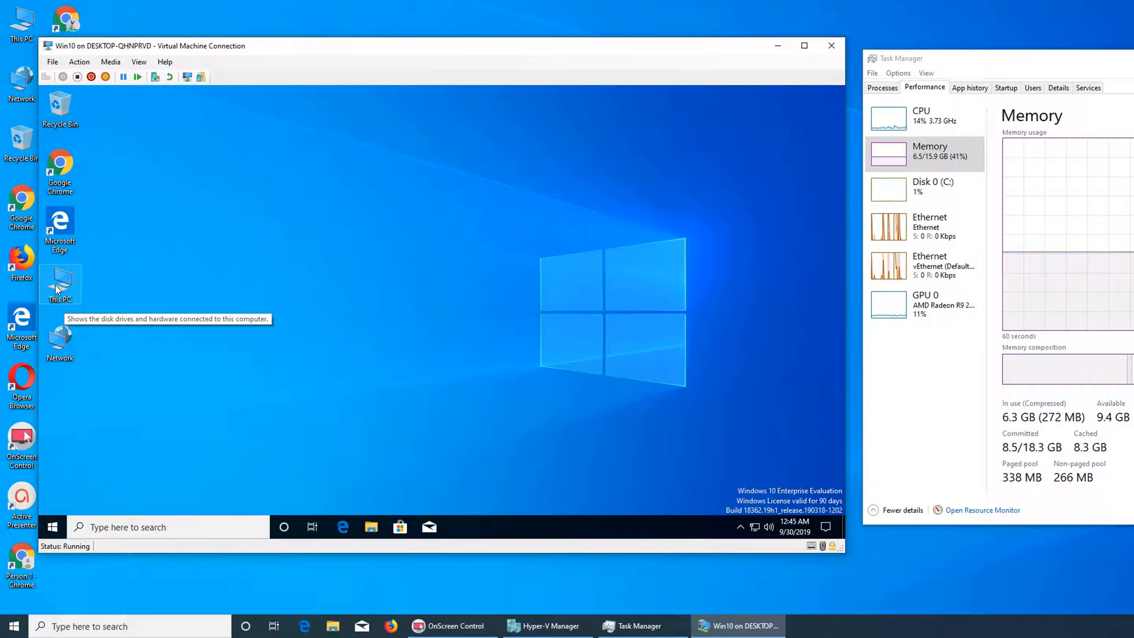
Open Network on the VM desktop and turn on network discovery and file sharing for all public networks.
{"action": "double_click", "coordinate": [60, 337]}
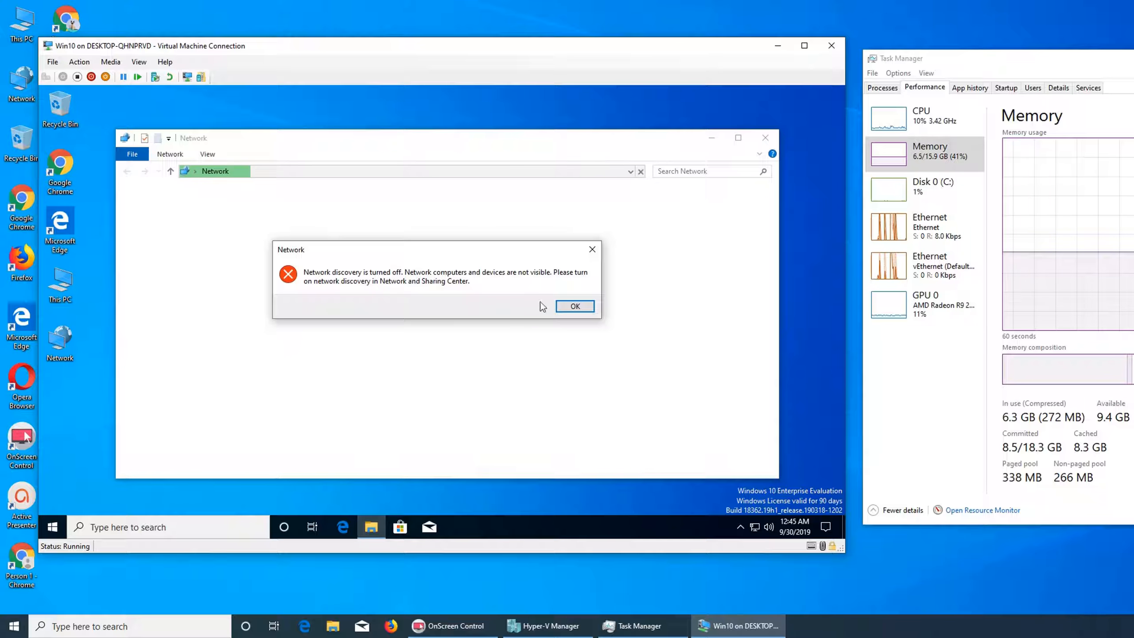
{"action": "left_click", "coordinate": [567, 306]}
{"action": "left_click", "coordinate": [397, 191]}
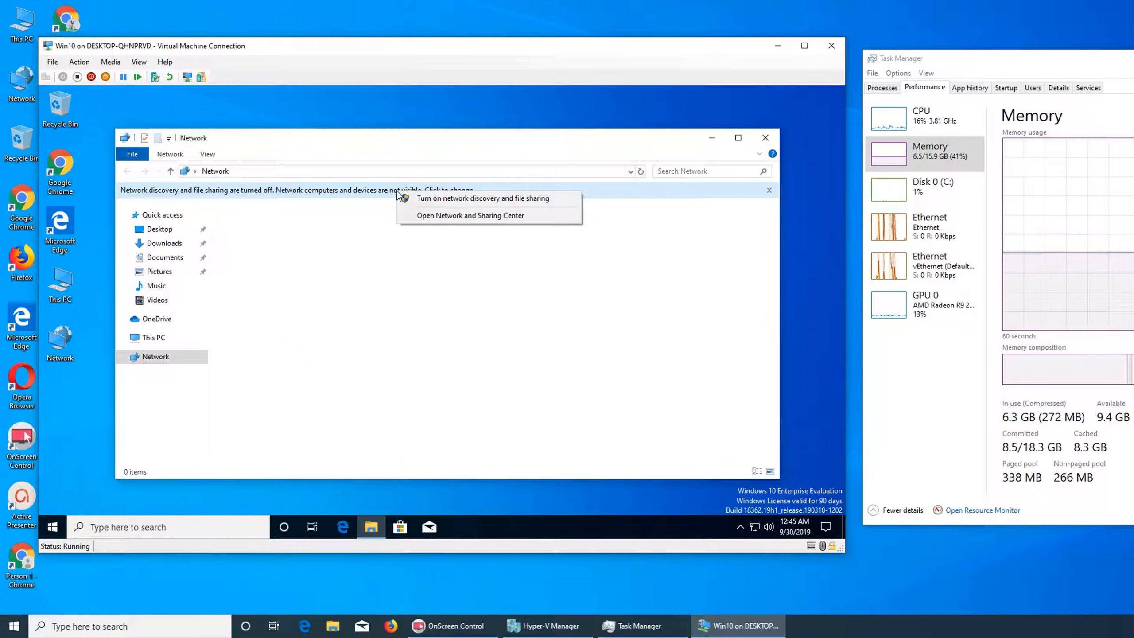
{"action": "left_click", "coordinate": [406, 198]}
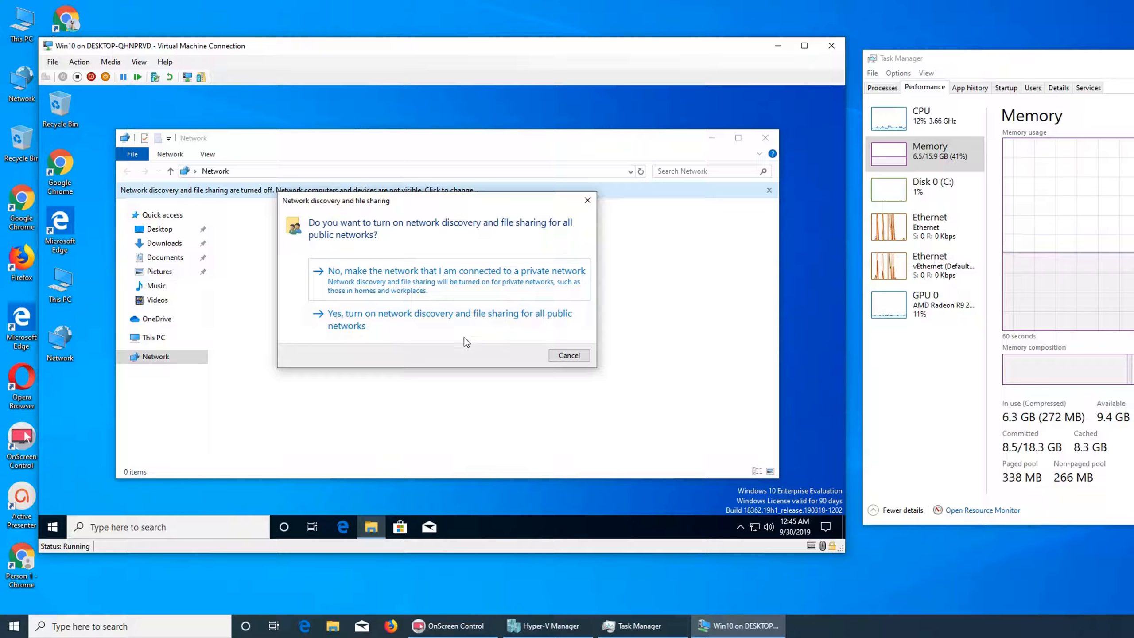
{"action": "left_click", "coordinate": [418, 328]}
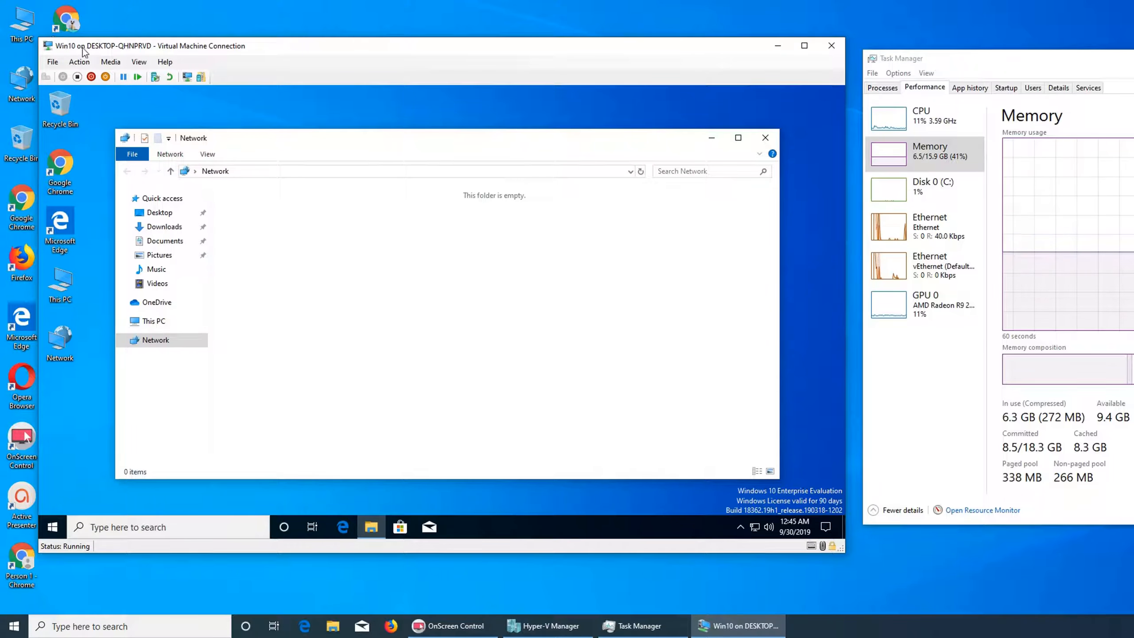
Minimize the VM connection window and open the host's Network folder.
{"action": "left_click", "coordinate": [778, 45]}
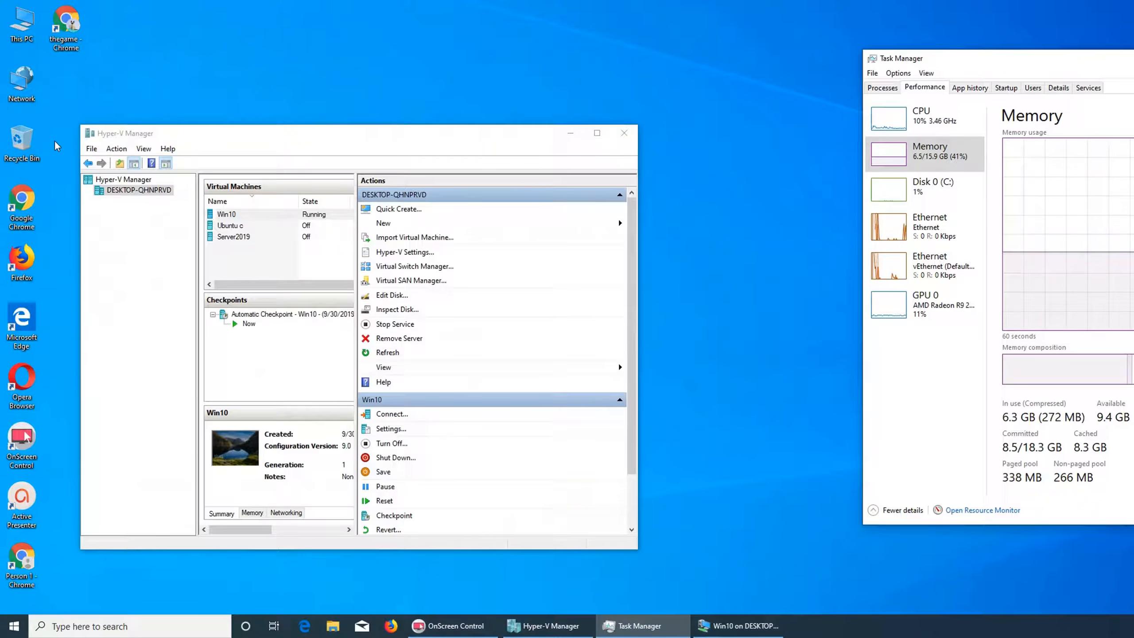
{"action": "double_click", "coordinate": [21, 83]}
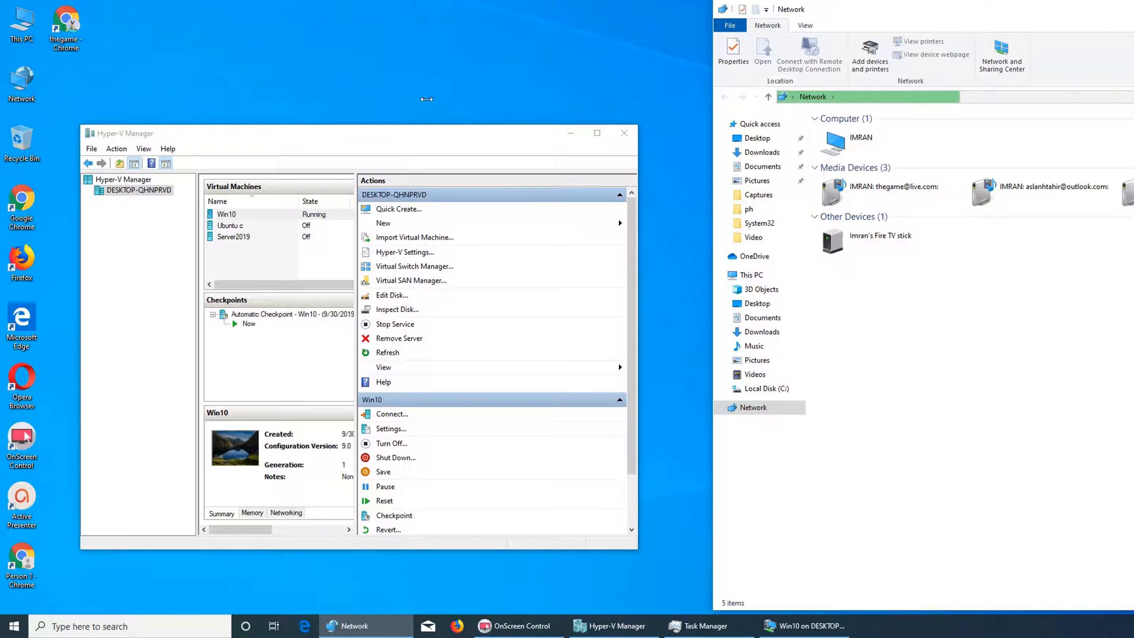
Open the host's This PC properties to view its system information, then close the System window.
{"action": "right_click", "coordinate": [31, 30]}
{"action": "left_click", "coordinate": [66, 164]}
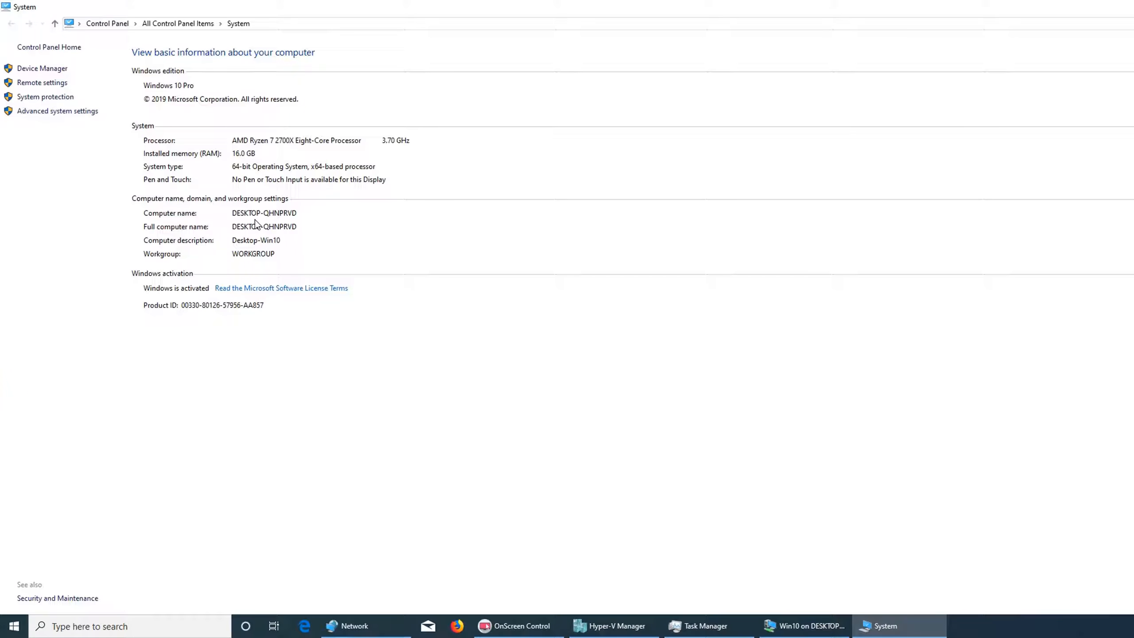
{"action": "double_click", "coordinate": [468, 15]}
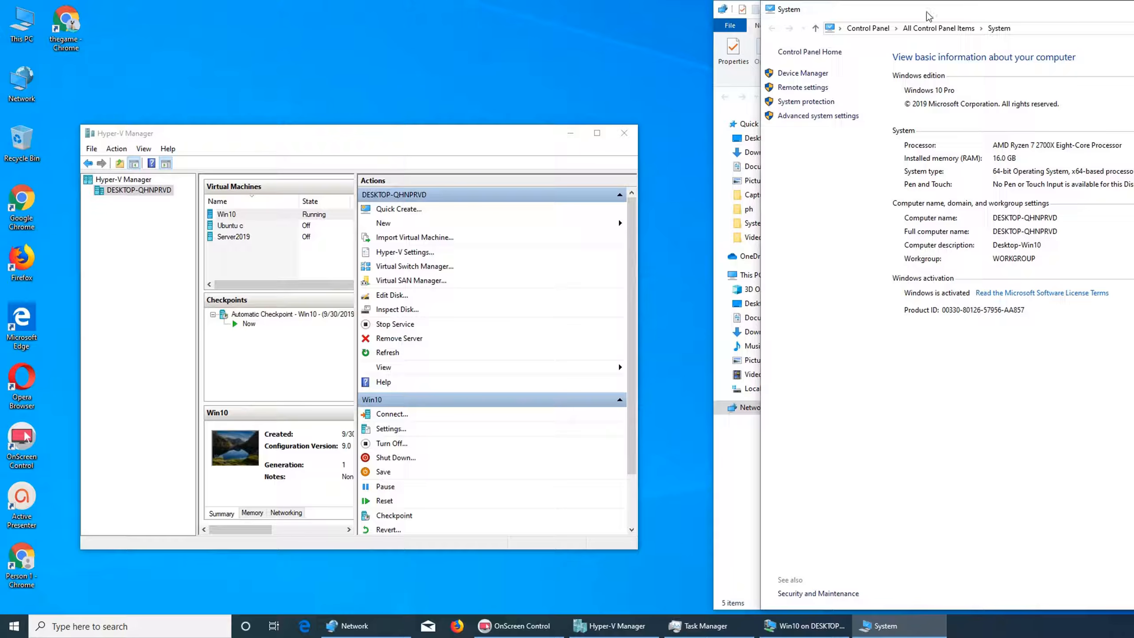
{"action": "key", "text": "super+Left"}
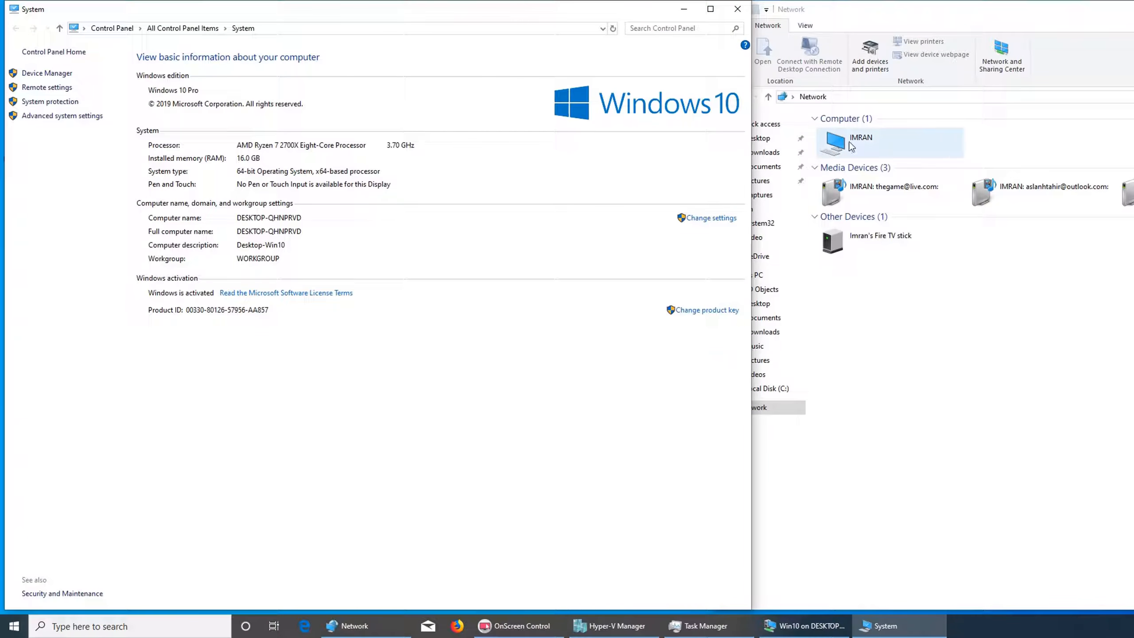
{"action": "left_click", "coordinate": [737, 9]}
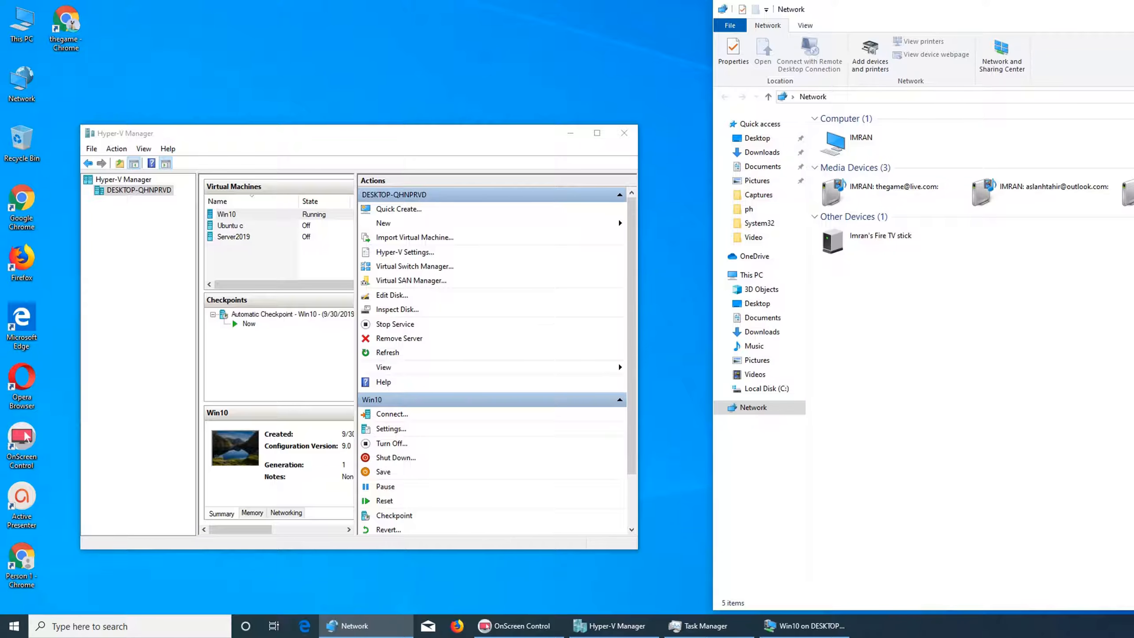
Close the host's Network window and arrange Task Manager beside Hyper-V Manager on the host desktop.
{"action": "key", "text": "alt+F4"}
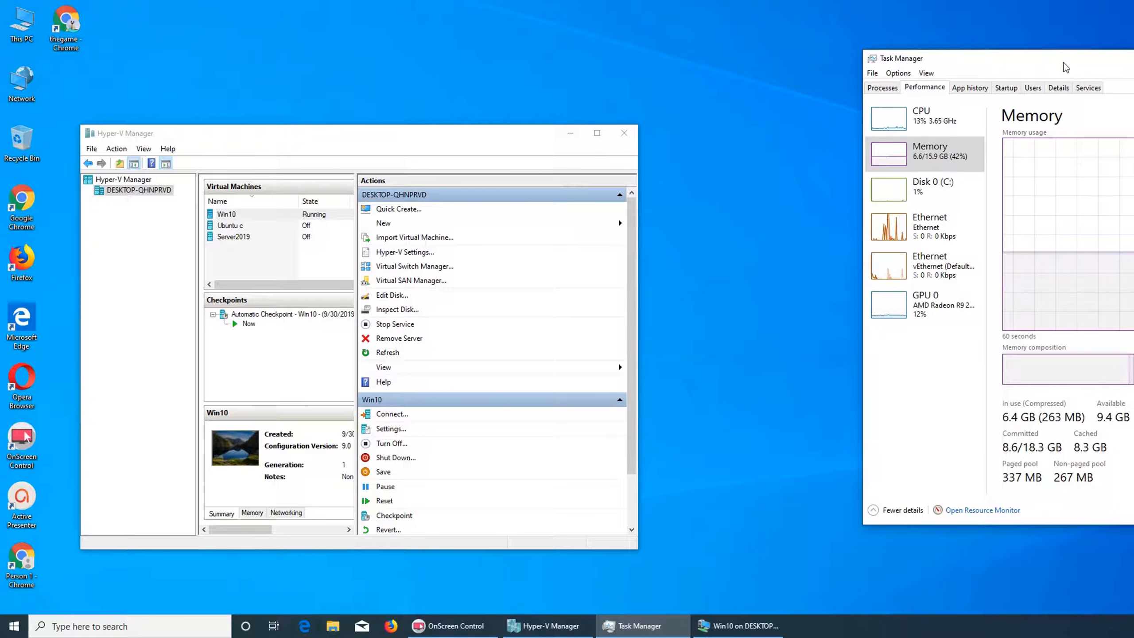
{"action": "left_click_drag", "start_coordinate": [1067, 67], "coordinate": [858, 82]}
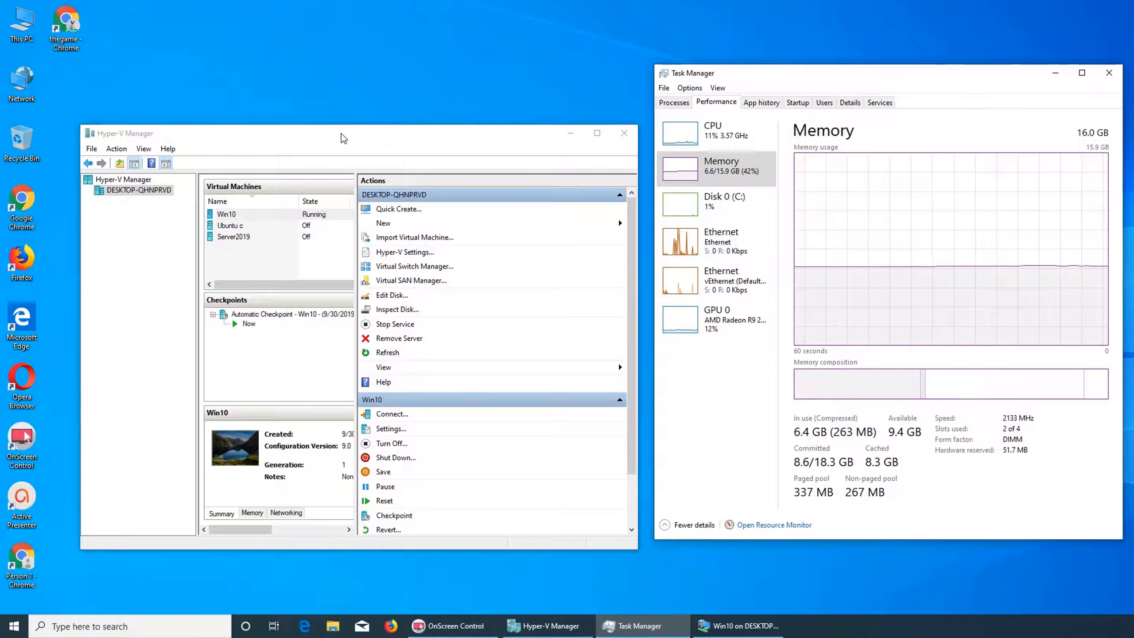
{"action": "left_click_drag", "start_coordinate": [343, 138], "coordinate": [348, 85]}
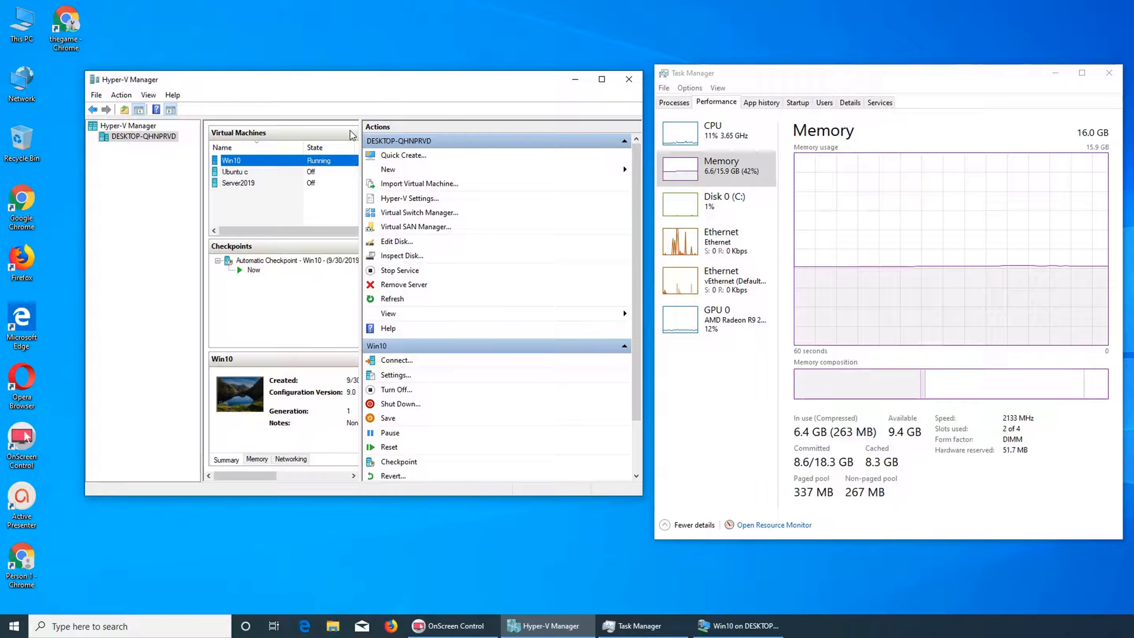
Switch to the Win10 virtual machine connection and shut down the guest operating system.
{"action": "left_click", "coordinate": [739, 625]}
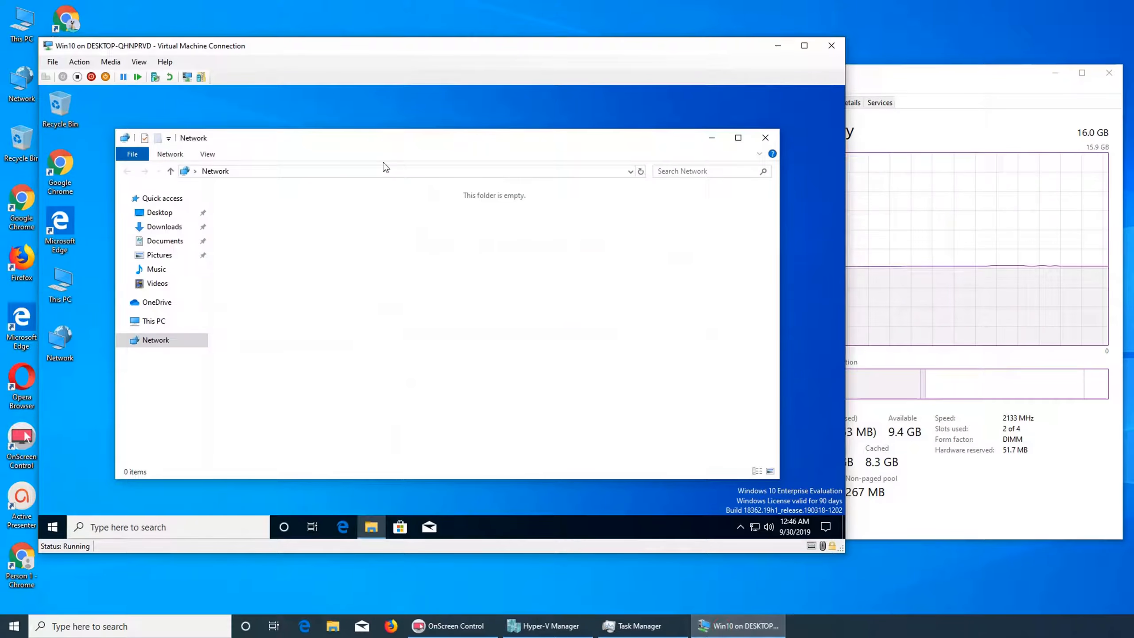
{"action": "left_click", "coordinate": [53, 525]}
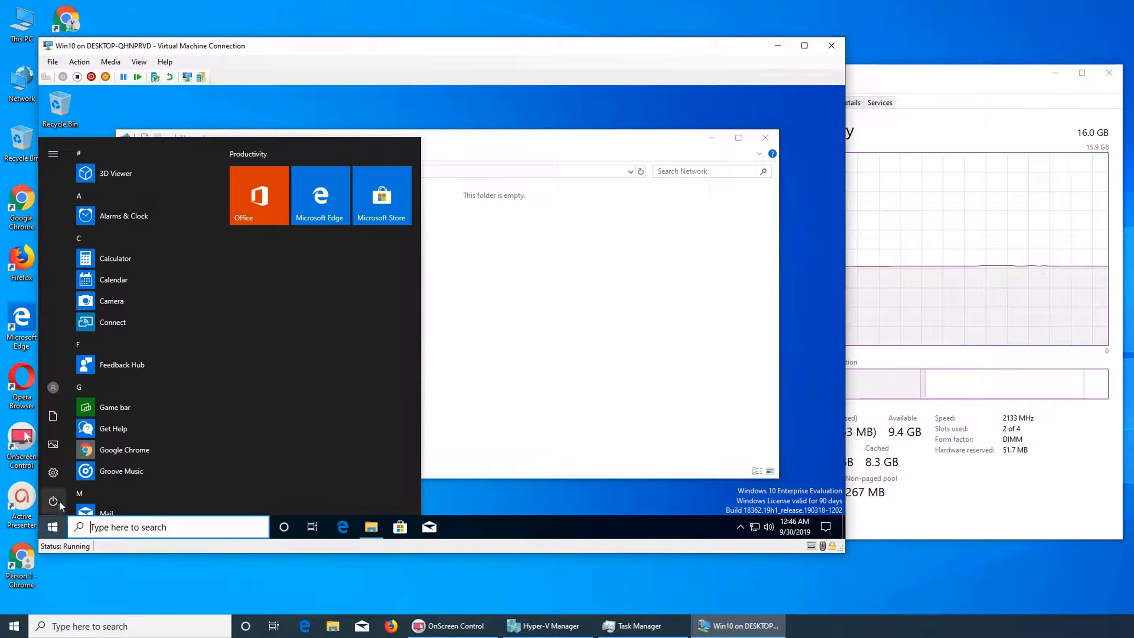
{"action": "left_click", "coordinate": [53, 501]}
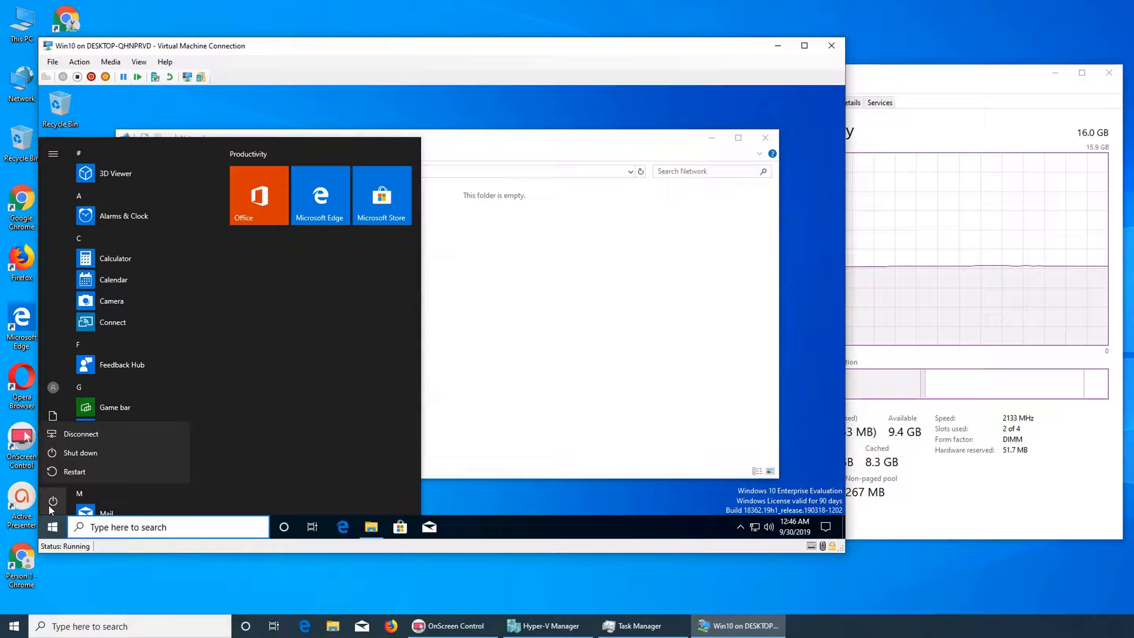
{"action": "left_click", "coordinate": [72, 456]}
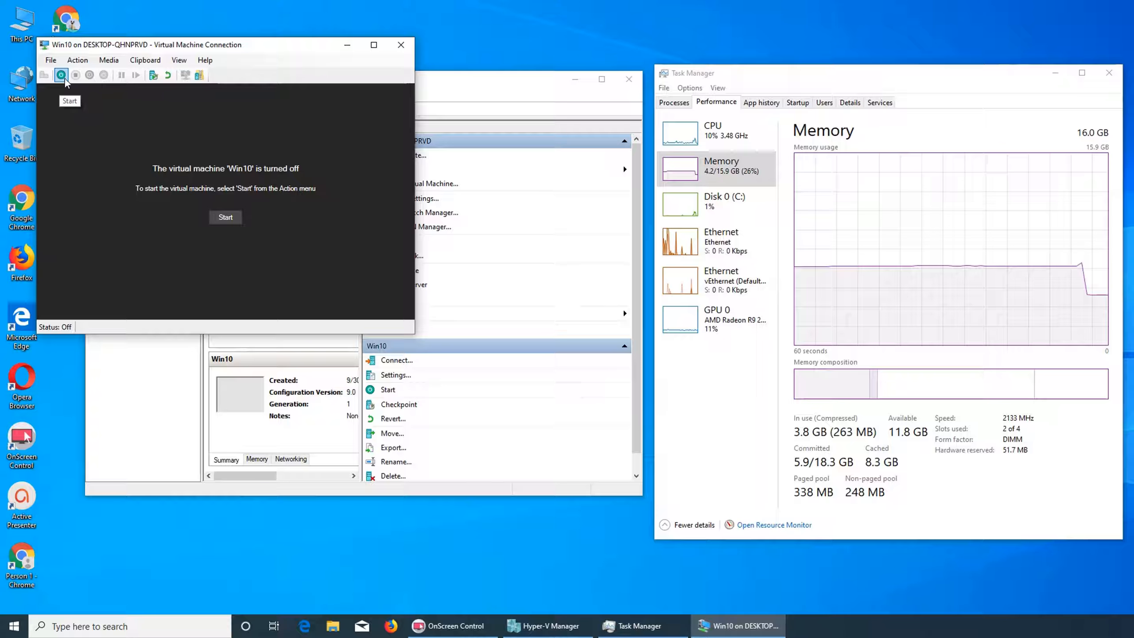
Close the virtual machine connection window, Task Manager and Hyper-V Manager.
{"action": "left_click", "coordinate": [400, 47]}
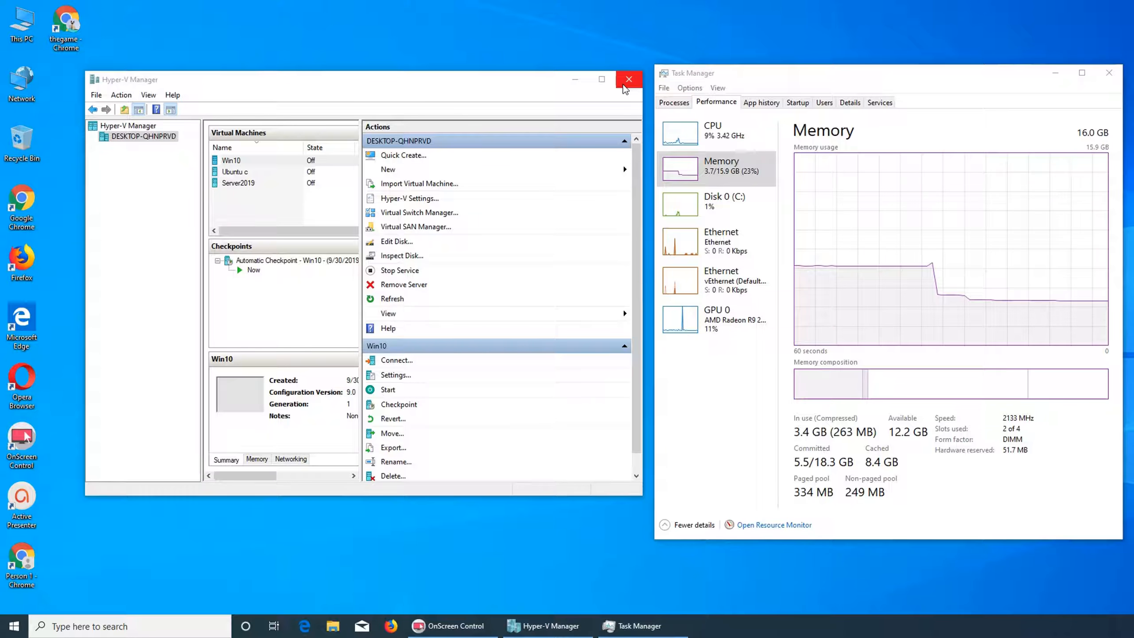
{"action": "left_click", "coordinate": [1109, 73]}
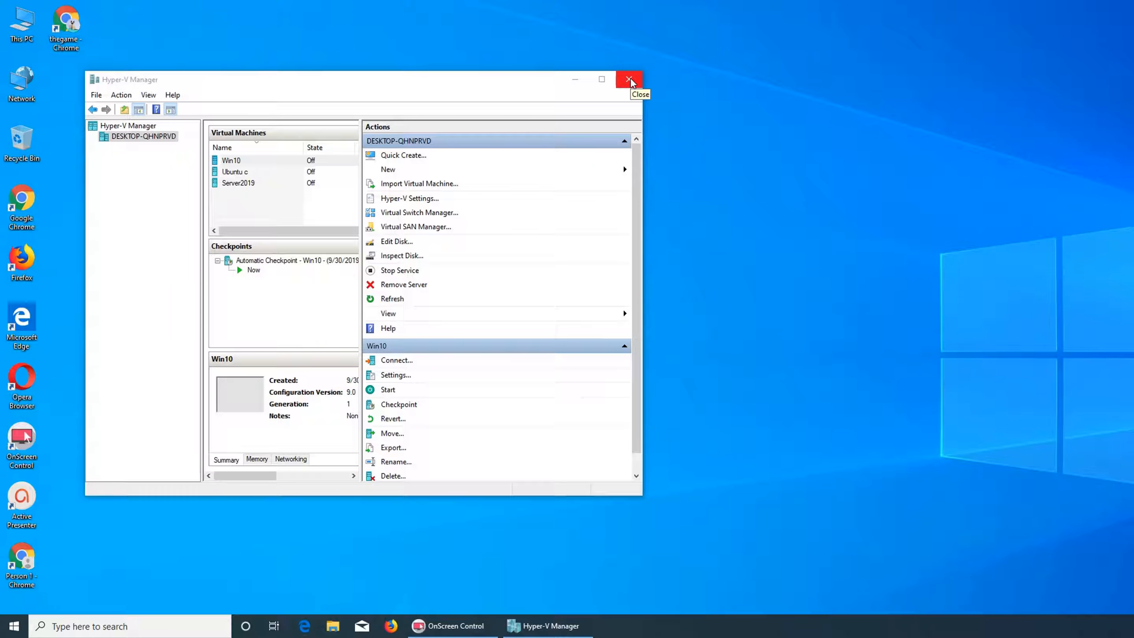
{"action": "left_click", "coordinate": [630, 79]}
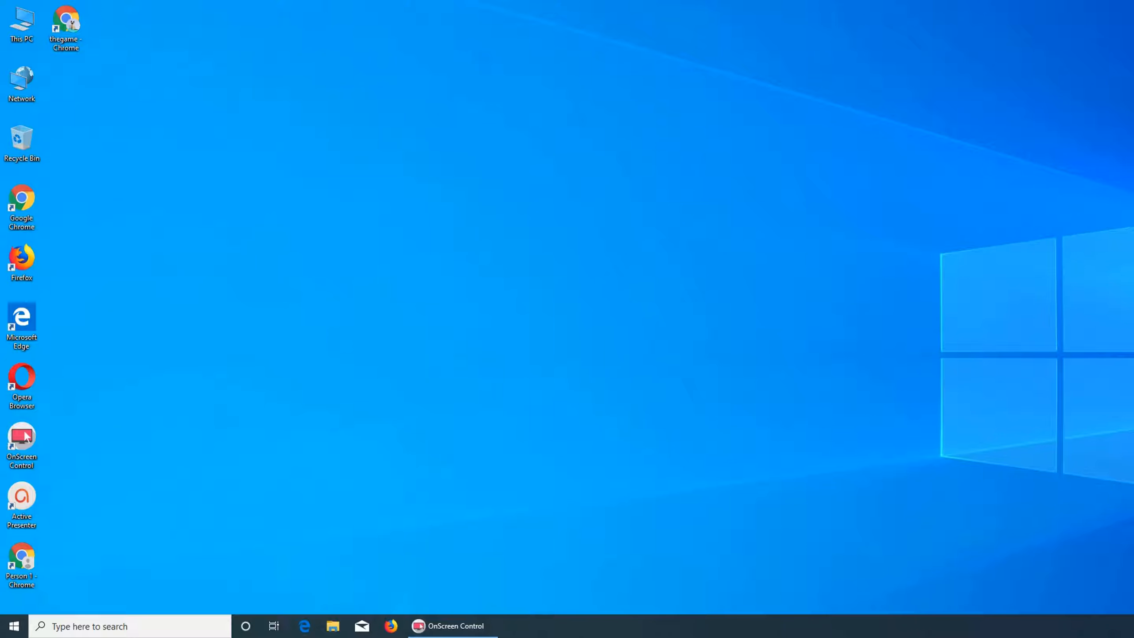